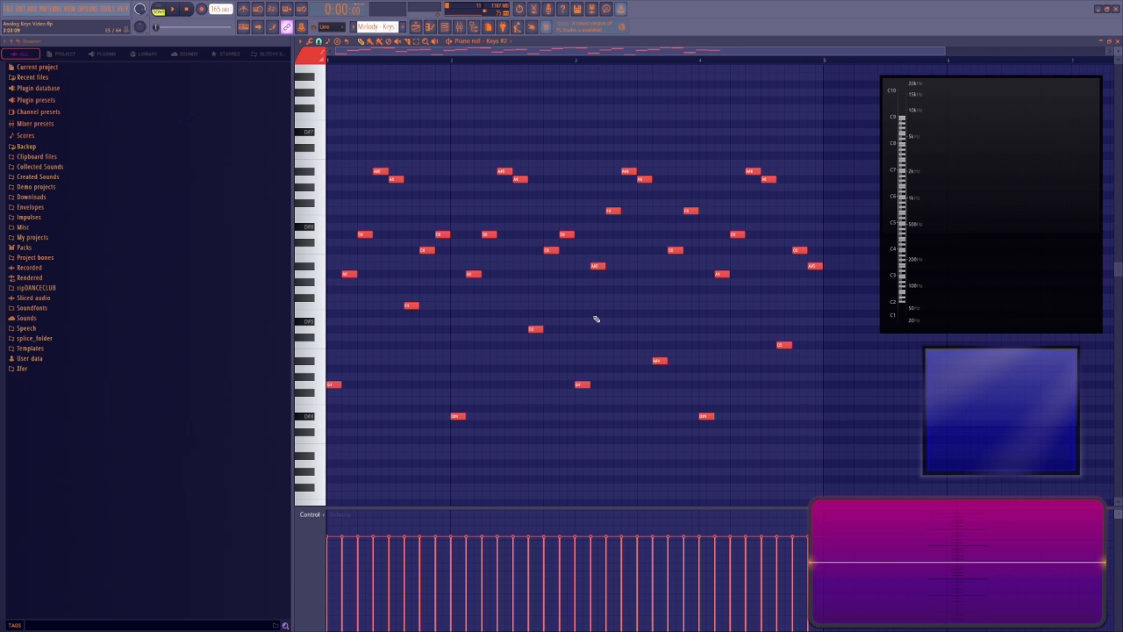
Shape envelope 1 with a sustain of -24.4 dB, a release of 1.19 s and a shorter decay while the melody plays.
{"action": "key", "text": "space"}
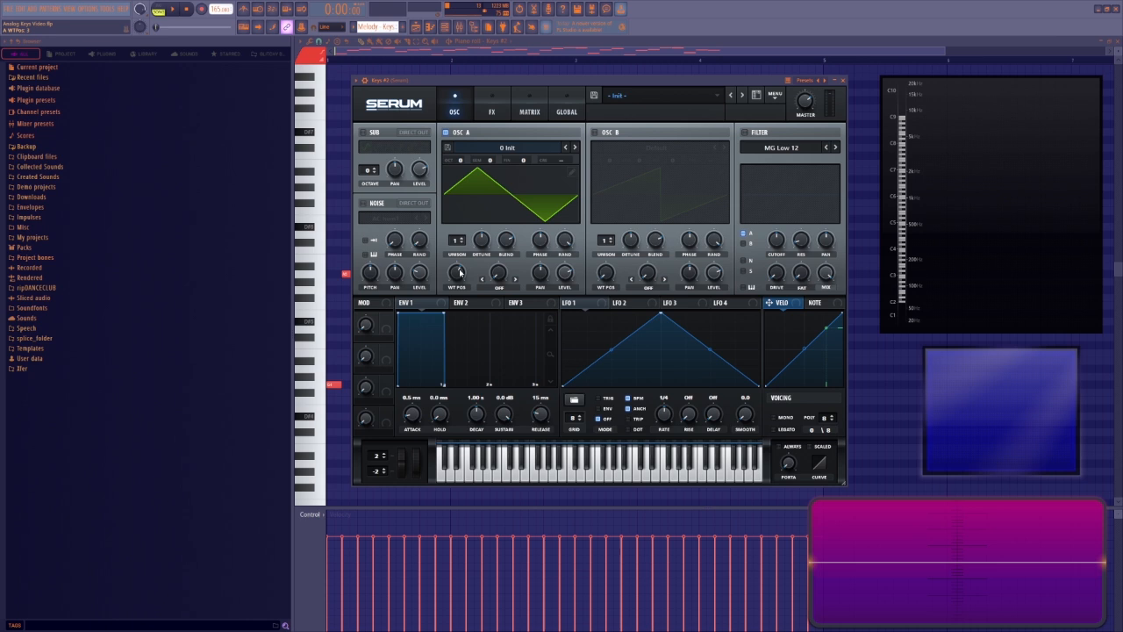
{"action": "mouse_move", "coordinate": [459, 272]}
{"action": "left_mouse_down"}
{"action": "mouse_move", "coordinate": [459, 303]}
{"action": "mouse_move", "coordinate": [459, 274]}
{"action": "left_mouse_up"}
{"action": "key", "text": "space"}
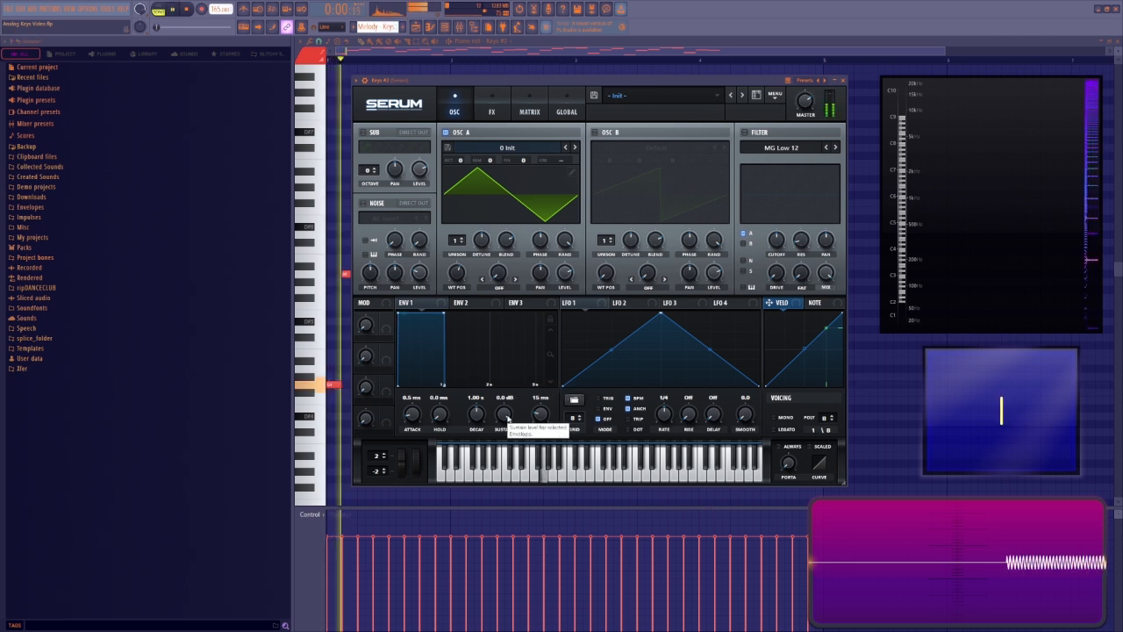
{"action": "left_click_drag", "start_coordinate": [509, 419], "coordinate": [503, 485]}
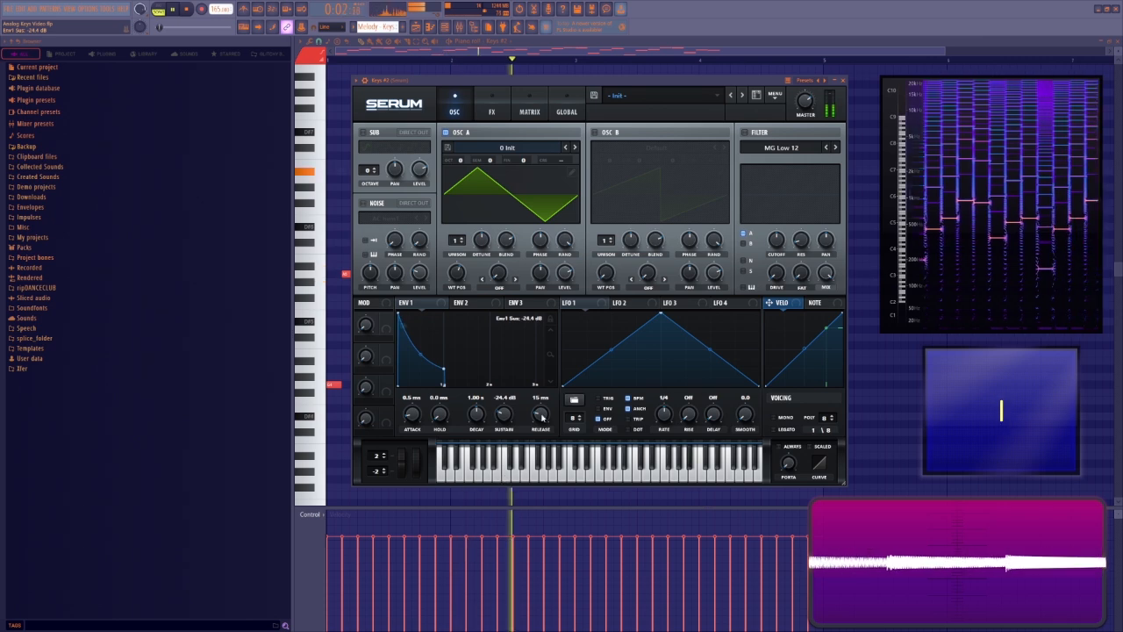
{"action": "left_click_drag", "start_coordinate": [540, 415], "coordinate": [544, 390]}
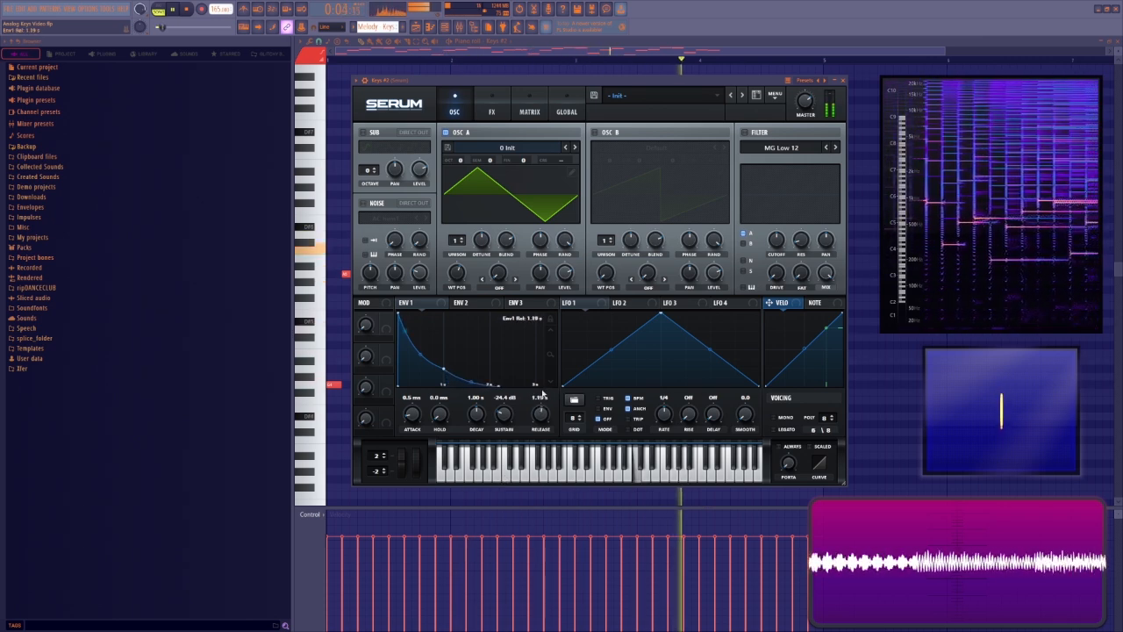
{"action": "left_click_drag", "start_coordinate": [474, 415], "coordinate": [472, 421]}
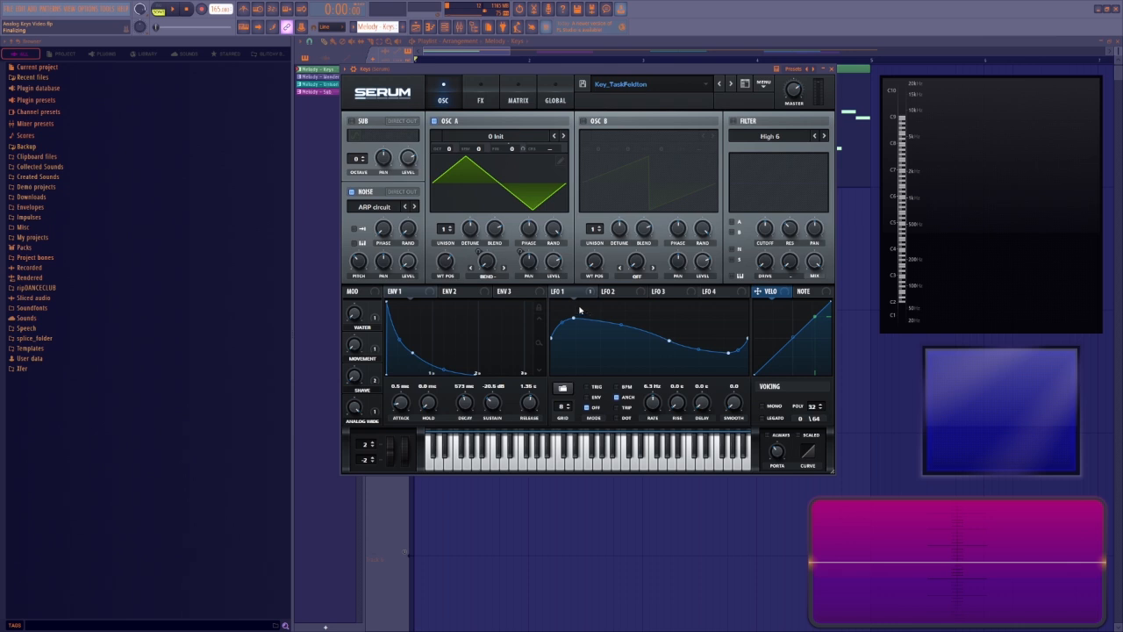
Check the modulation source of oscillator A's pan and adjust the Chaos 2 rate while the melody plays.
{"action": "right_click", "coordinate": [530, 261]}
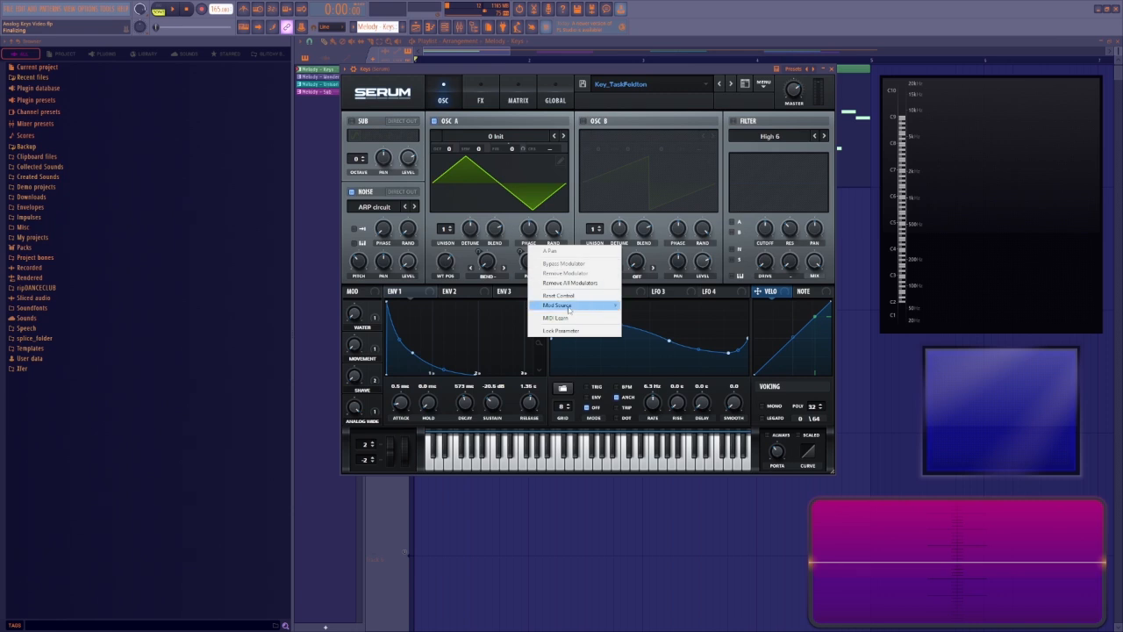
{"action": "mouse_move", "coordinate": [574, 304]}
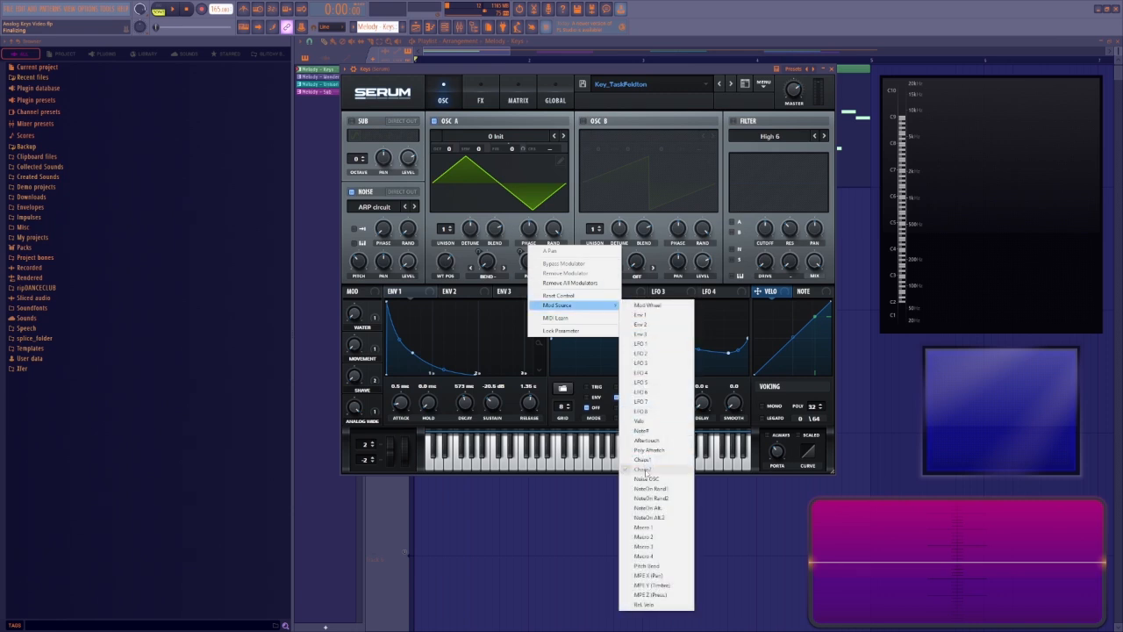
{"action": "left_click", "coordinate": [555, 93]}
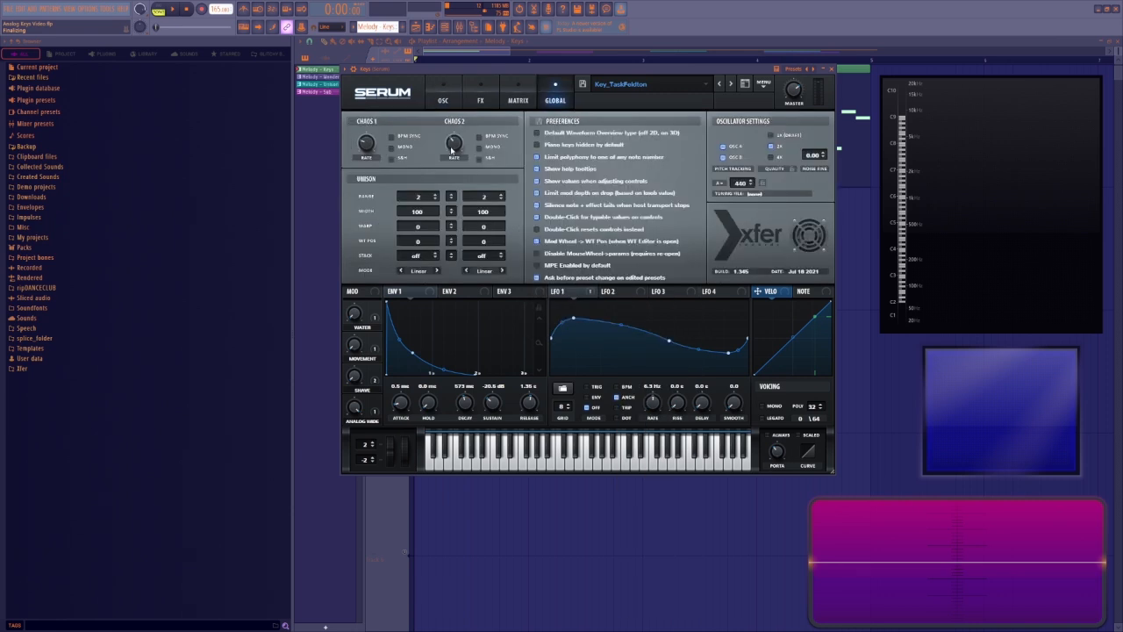
{"action": "left_click", "coordinate": [455, 148]}
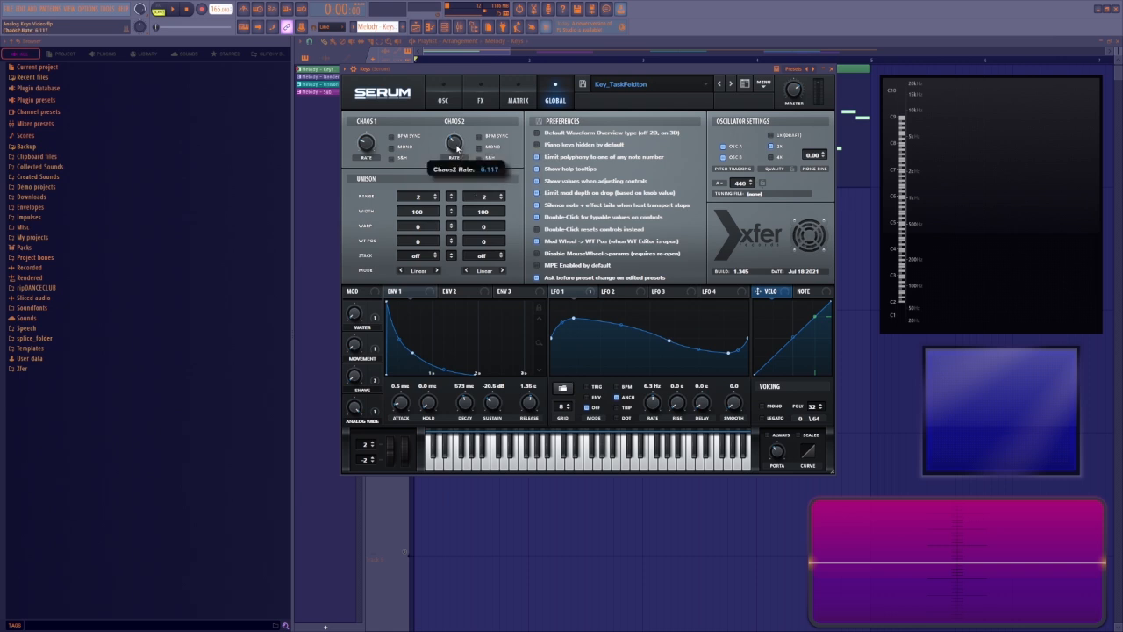
{"action": "key", "text": "space"}
{"action": "left_click_drag", "start_coordinate": [450, 150], "coordinate": [475, 169]}
{"action": "key", "text": "space"}
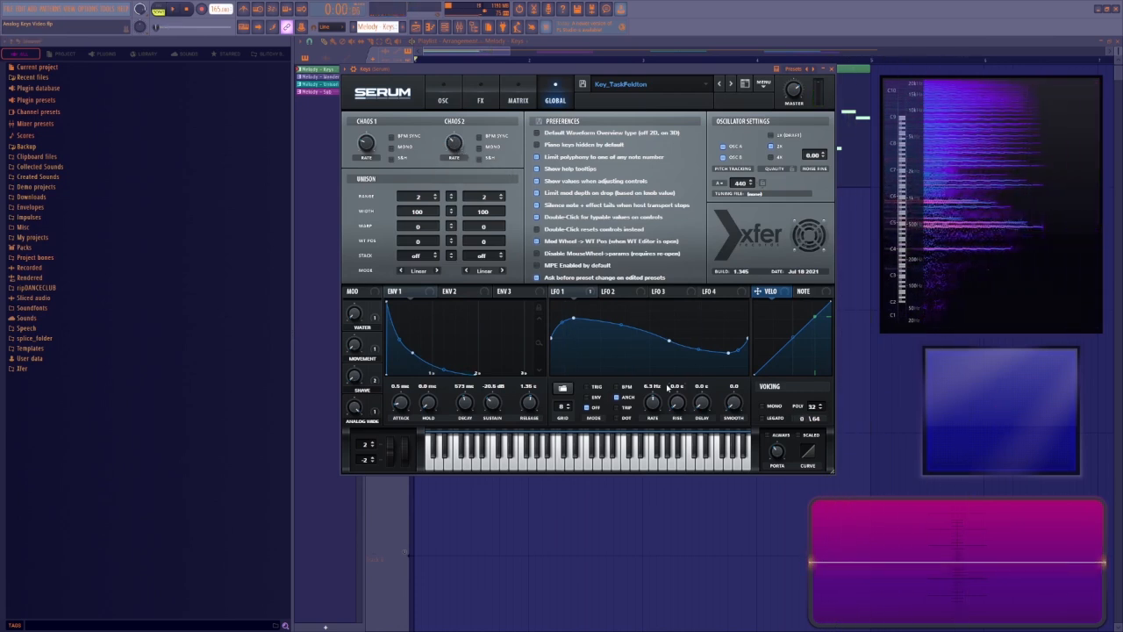
Play the melody with the oscillators and voicing count in view.
{"action": "left_click", "coordinate": [443, 100]}
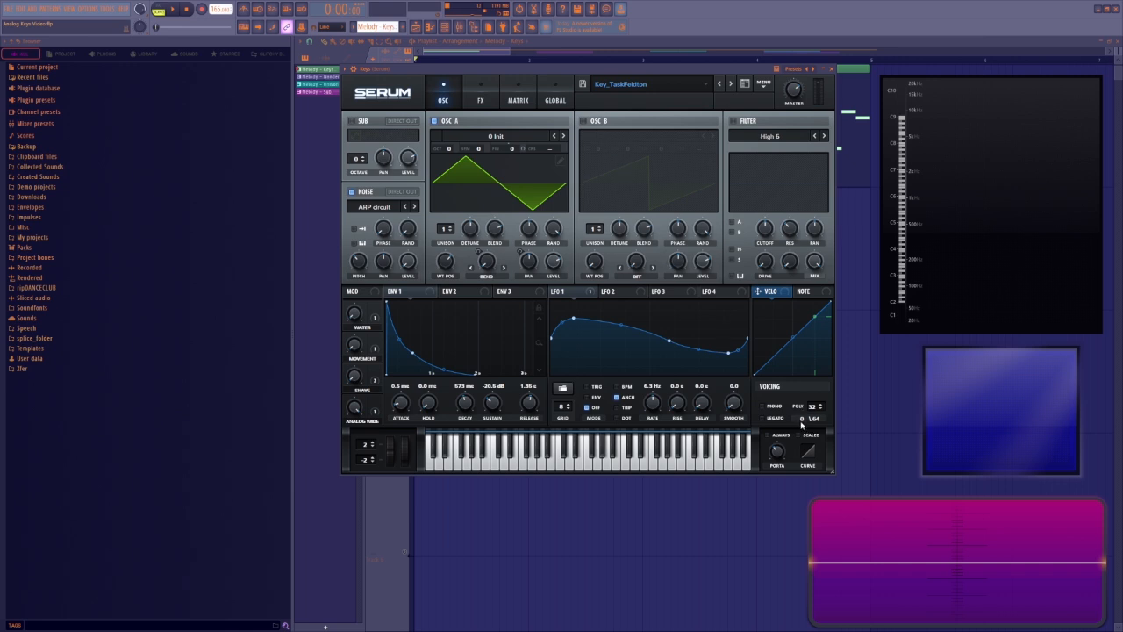
{"action": "key", "text": "space"}
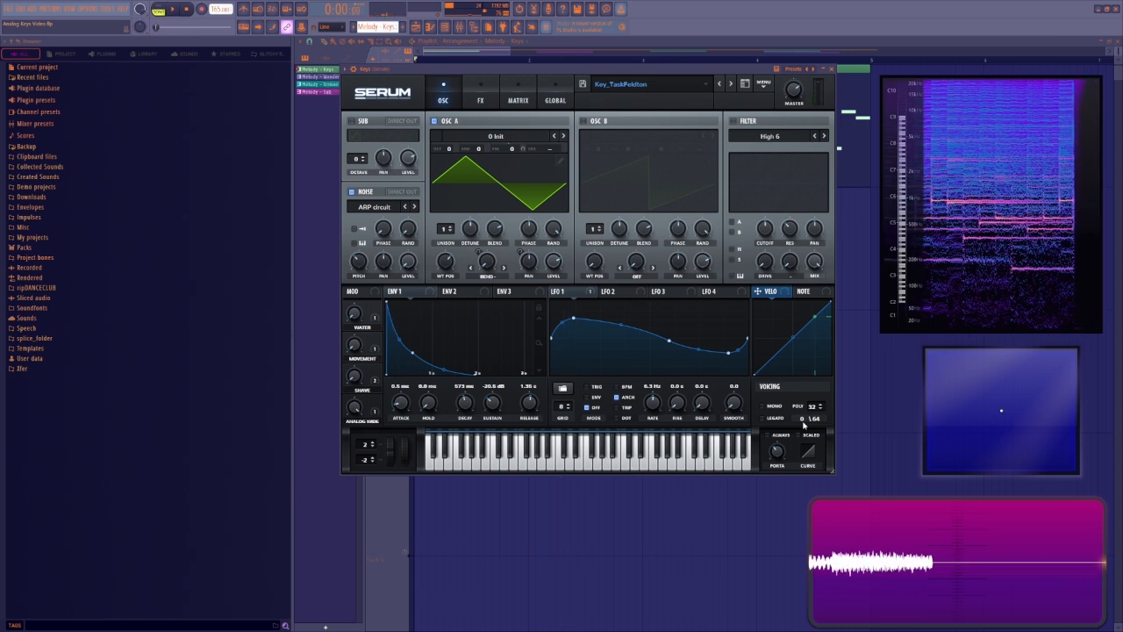
{"action": "key", "text": "space"}
Enable the Mono option for Chaos 2 in the global settings.
{"action": "left_click", "coordinate": [555, 100]}
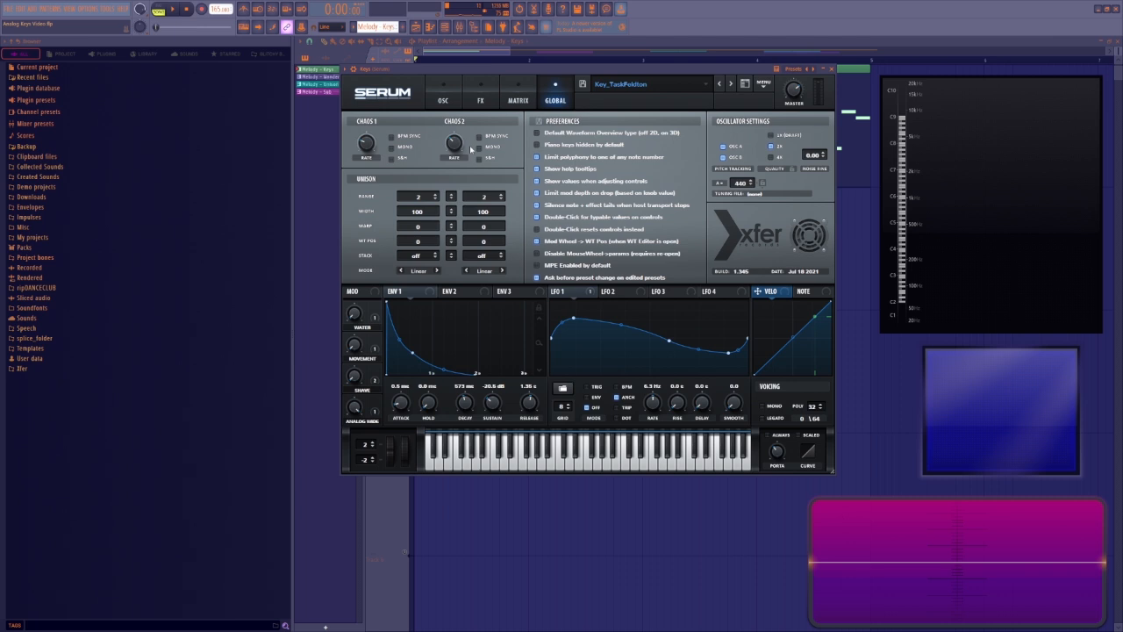
{"action": "left_click", "coordinate": [443, 100]}
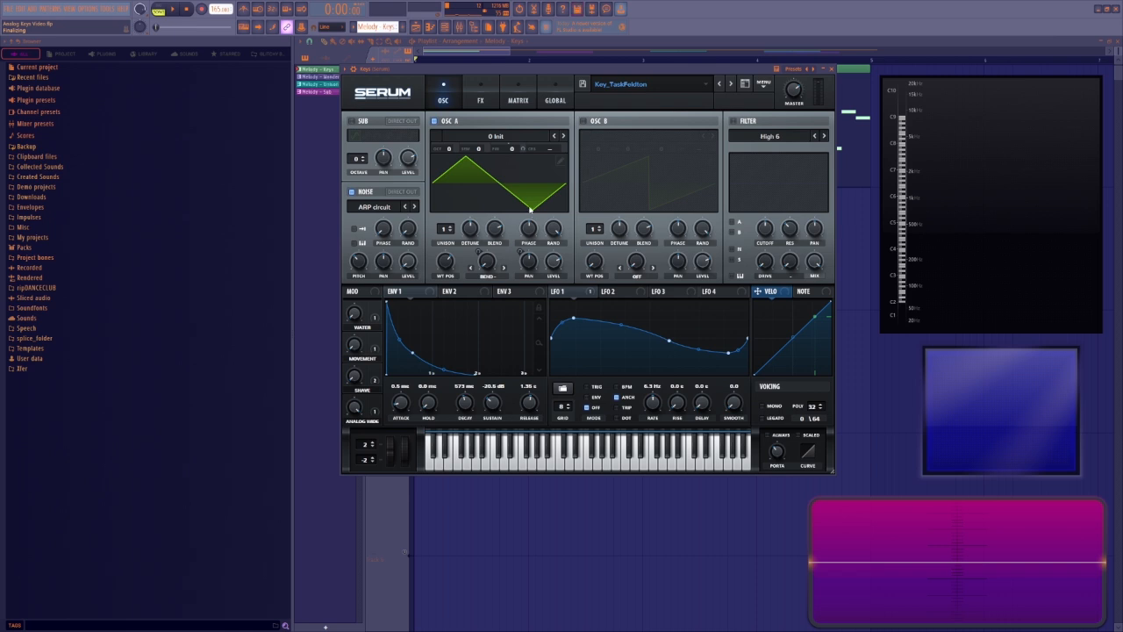
{"action": "left_click", "coordinate": [555, 100]}
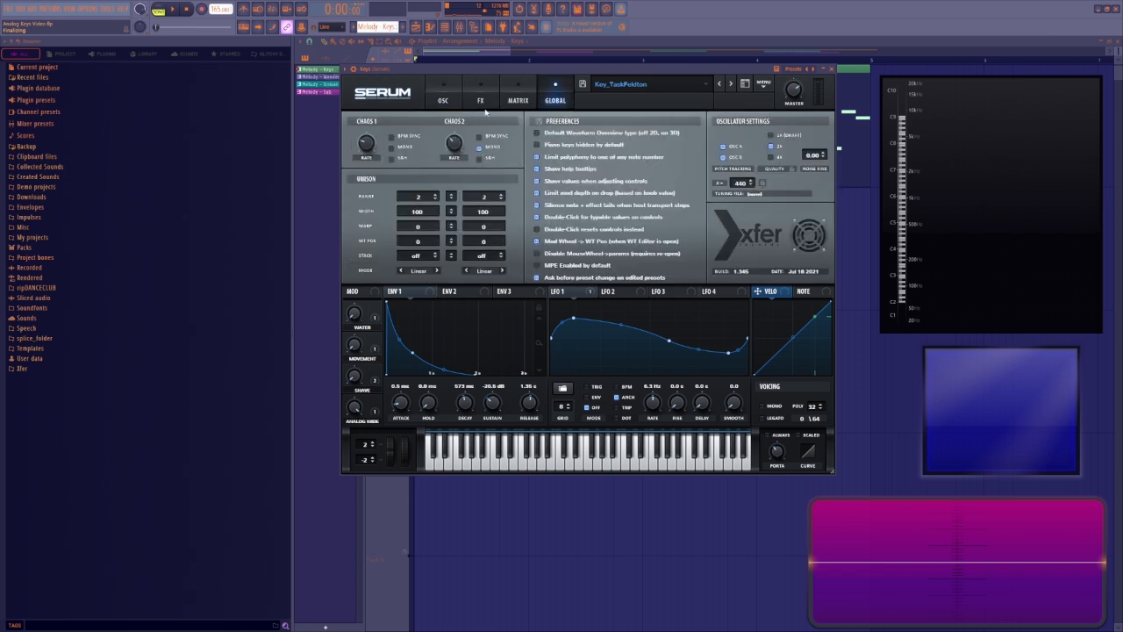
Try a different amount for the Chaos2 to A Pan modulation in the matrix during playback.
{"action": "key", "text": "space"}
{"action": "left_click", "coordinate": [518, 100]}
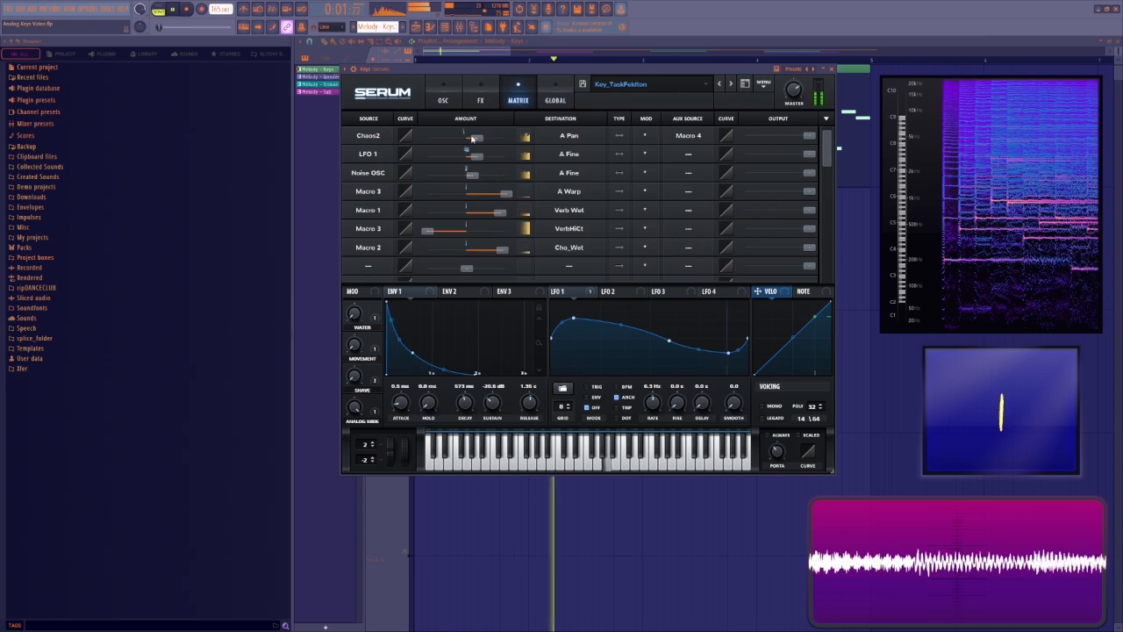
{"action": "mouse_move", "coordinate": [472, 138]}
{"action": "left_mouse_down"}
{"action": "mouse_move", "coordinate": [497, 143]}
{"action": "mouse_move", "coordinate": [485, 147]}
{"action": "left_mouse_up"}
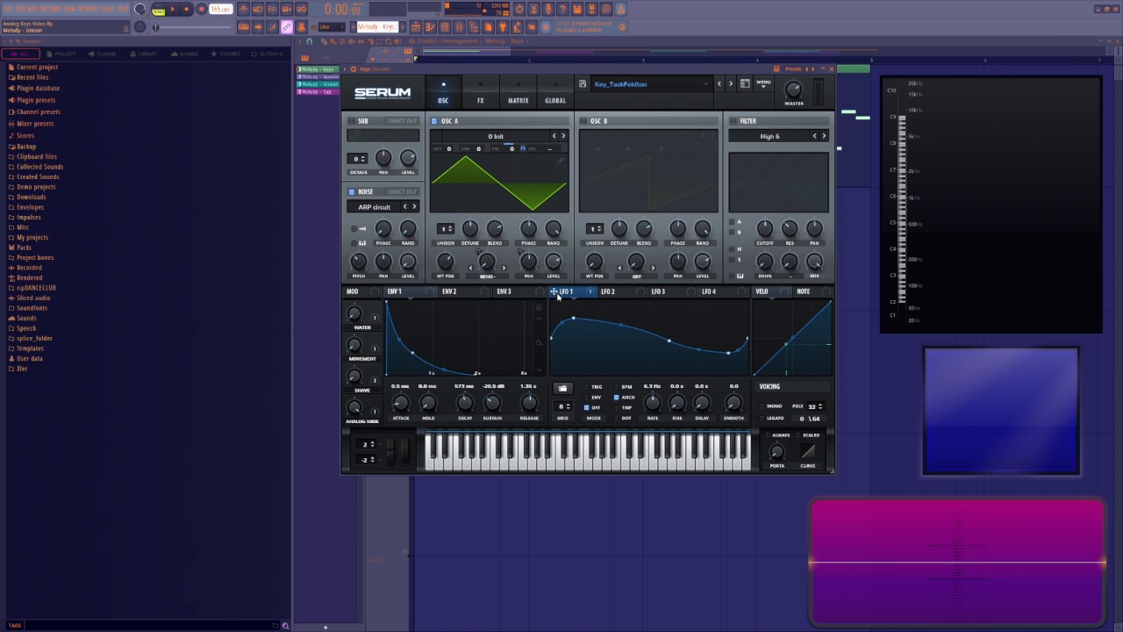
Remove LFO 1's modulation from oscillator A's fine tuning and raise the Noise OSC to A Fine amount to about 56.
{"action": "left_click_drag", "start_coordinate": [558, 295], "coordinate": [602, 302]}
{"action": "left_click_drag", "start_coordinate": [522, 149], "coordinate": [522, 141]}
{"action": "right_click", "coordinate": [513, 149]}
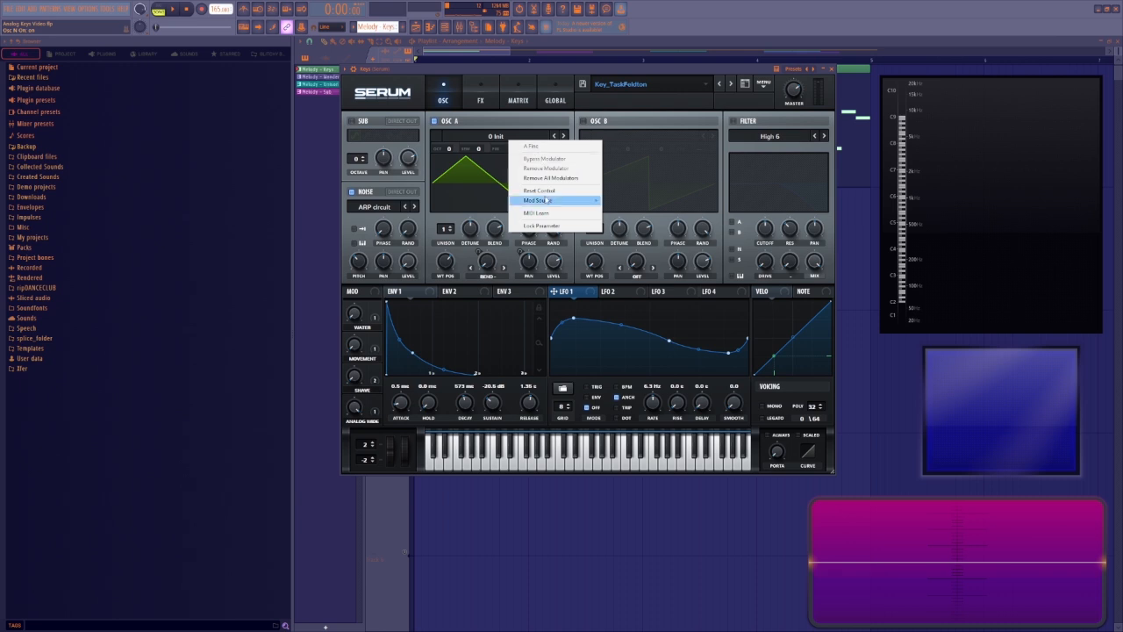
{"action": "mouse_move", "coordinate": [565, 201]}
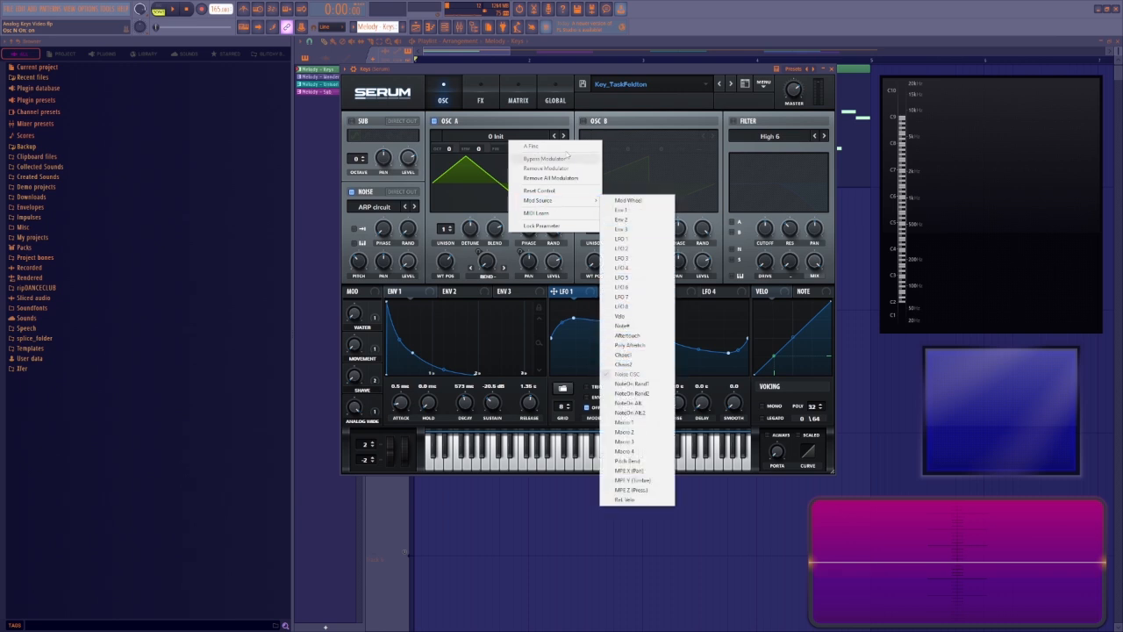
{"action": "left_click", "coordinate": [353, 193]}
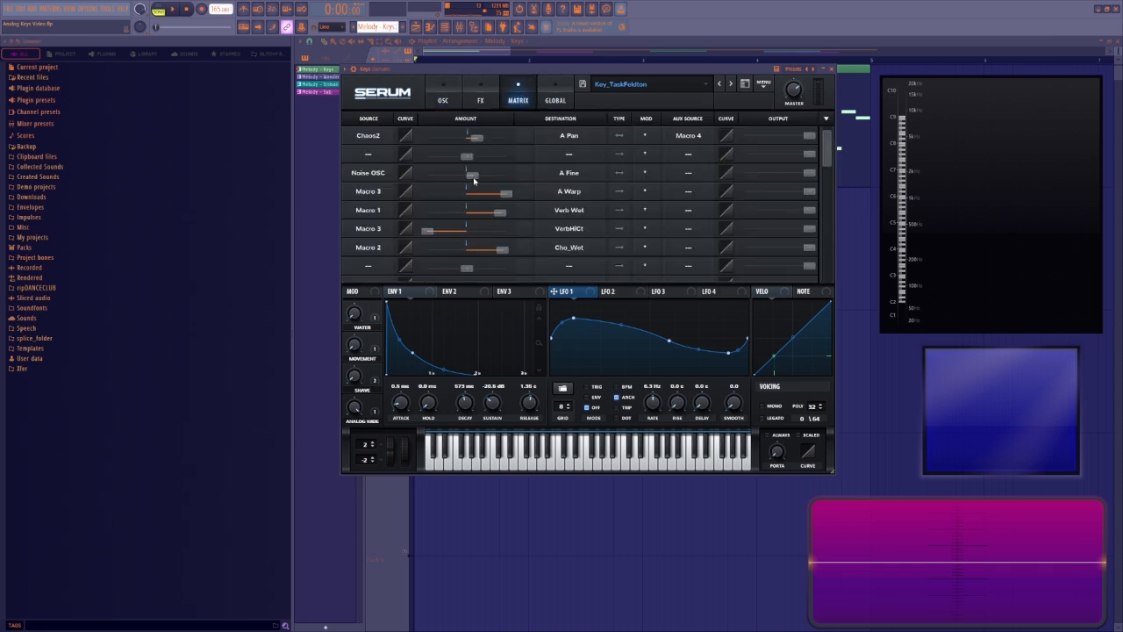
{"action": "left_click", "coordinate": [473, 178]}
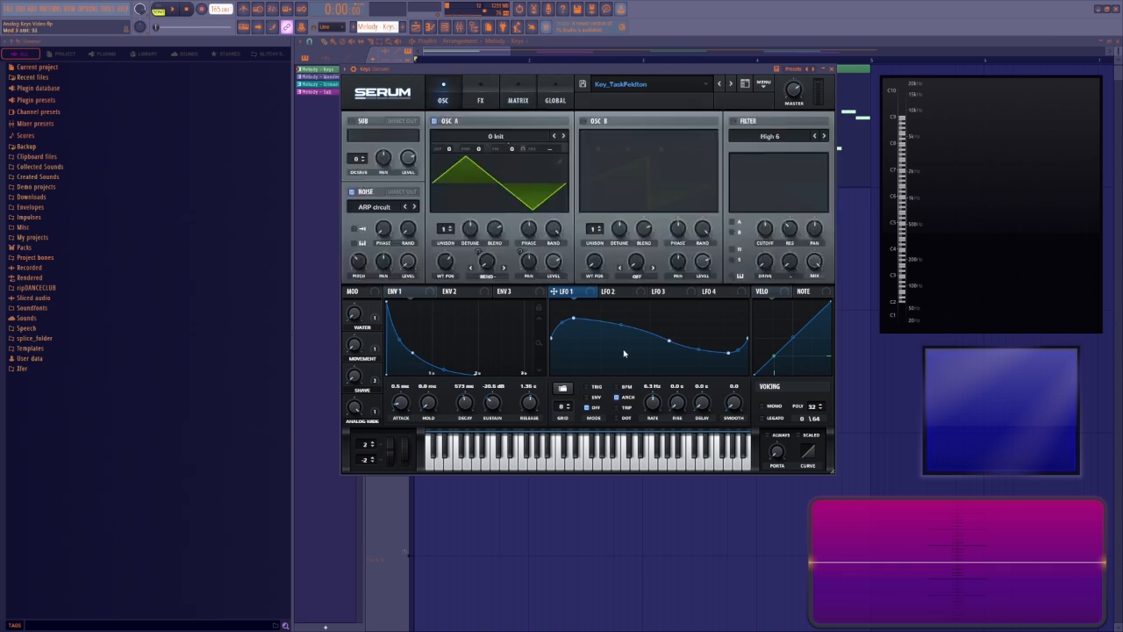
Lower the noise oscillator's level and pitch.
{"action": "left_click", "coordinate": [359, 263]}
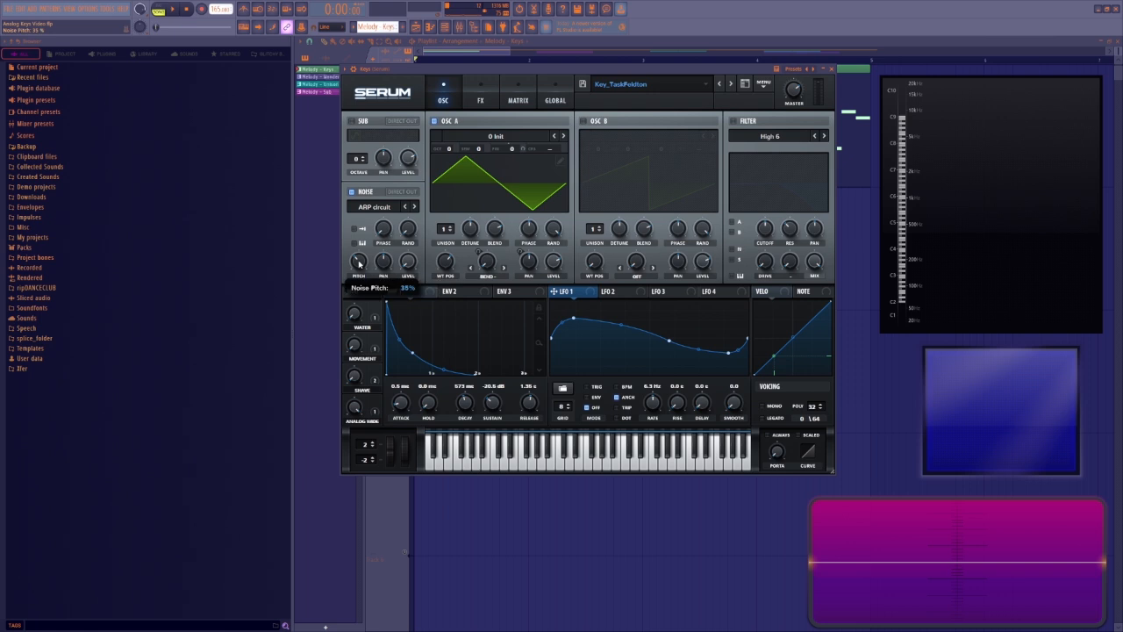
{"action": "left_click_drag", "start_coordinate": [406, 264], "coordinate": [412, 323]}
{"action": "mouse_move", "coordinate": [360, 262]}
{"action": "left_mouse_down"}
{"action": "mouse_move", "coordinate": [358, 291]}
{"action": "mouse_move", "coordinate": [368, 260]}
{"action": "mouse_move", "coordinate": [367, 279]}
{"action": "left_mouse_up"}
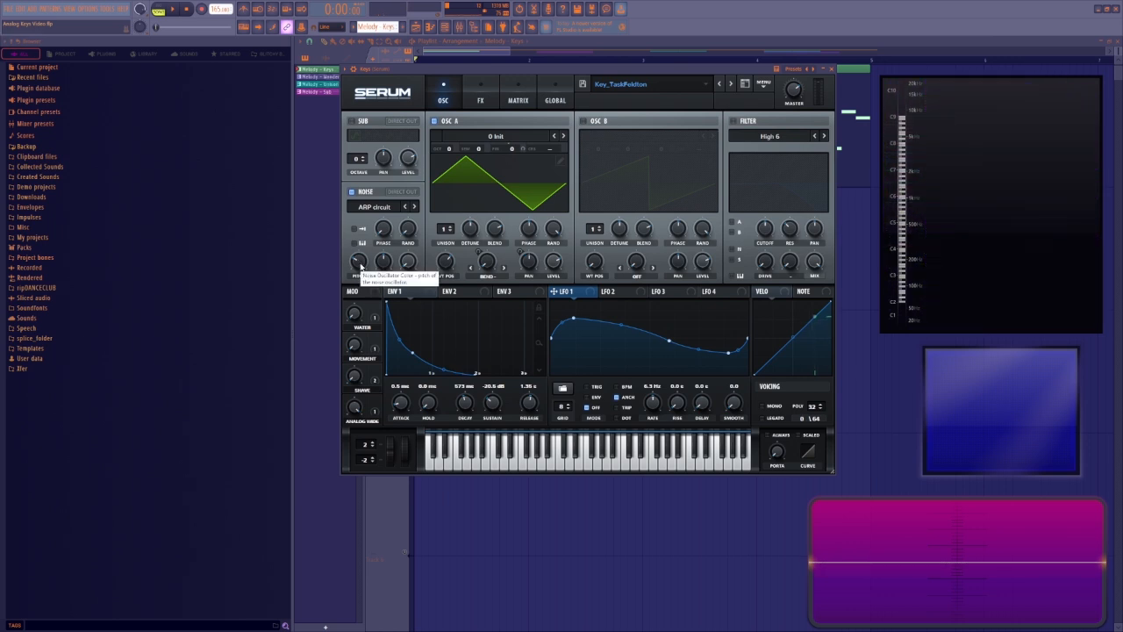
Reduce the Noise OSC to A Fine modulation amount to about 39 while the melody plays.
{"action": "left_click", "coordinate": [517, 99]}
{"action": "mouse_move", "coordinate": [466, 179]}
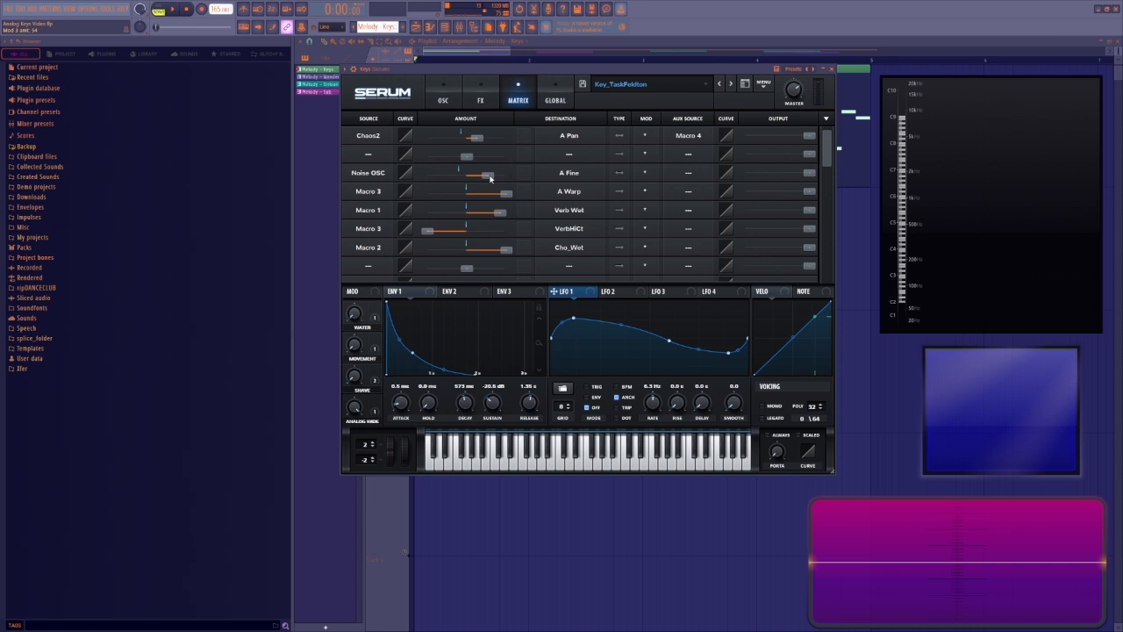
{"action": "key", "text": "space"}
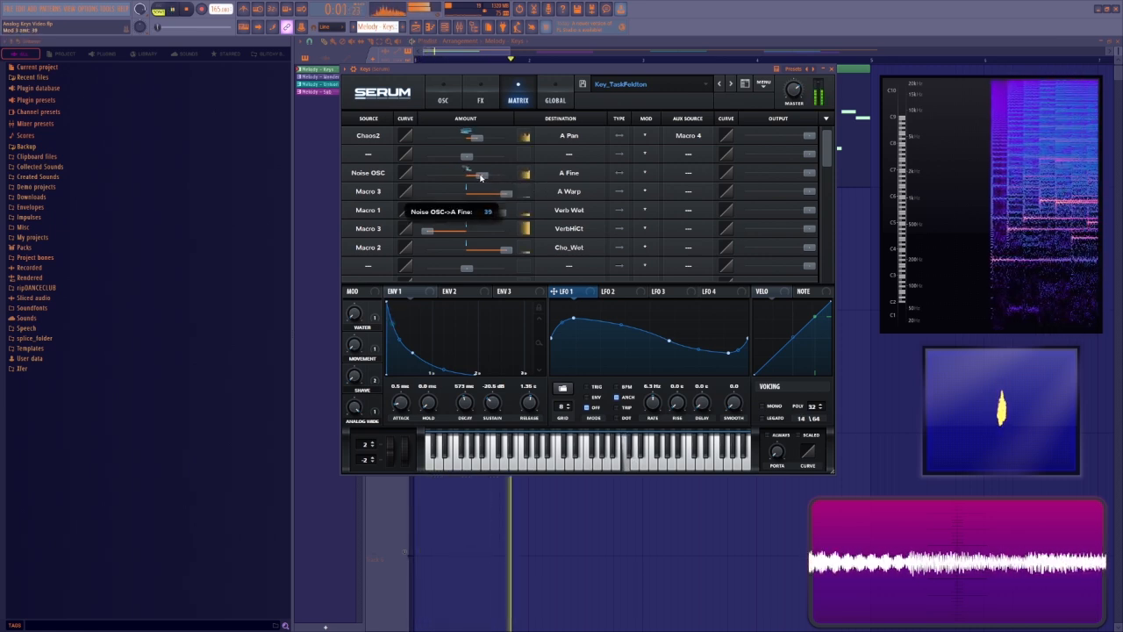
{"action": "left_click_drag", "start_coordinate": [488, 178], "coordinate": [478, 179]}
Set the noise oscillator's pitch to 33% and, after auditioning it at 100% level, set its level to 0%.
{"action": "left_click", "coordinate": [443, 99]}
{"action": "mouse_move", "coordinate": [371, 263]}
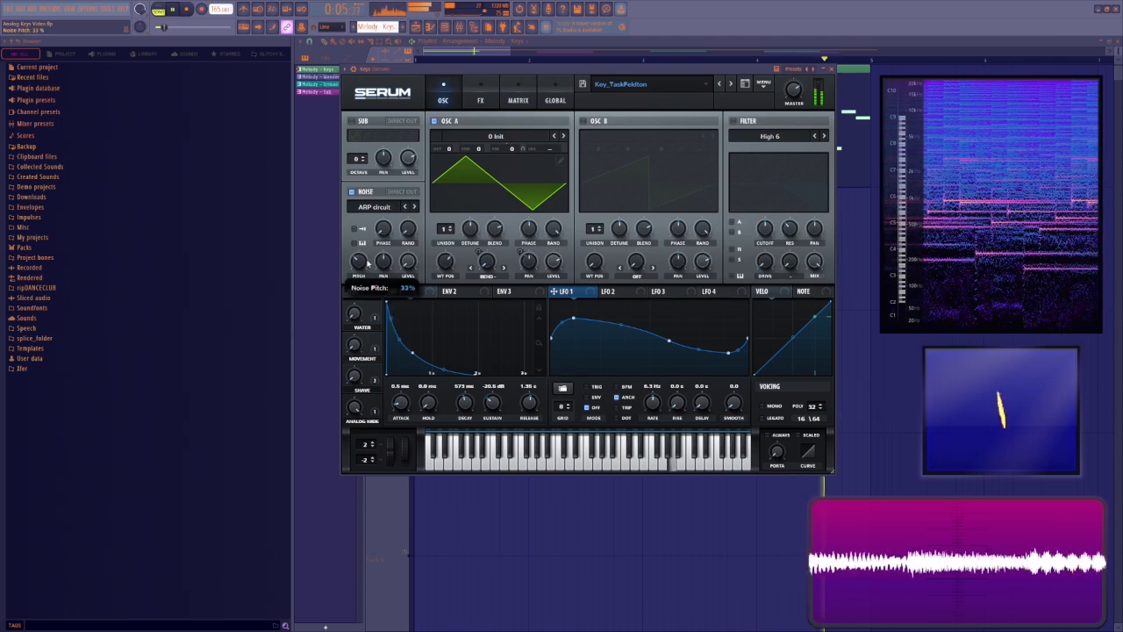
{"action": "key", "text": "space"}
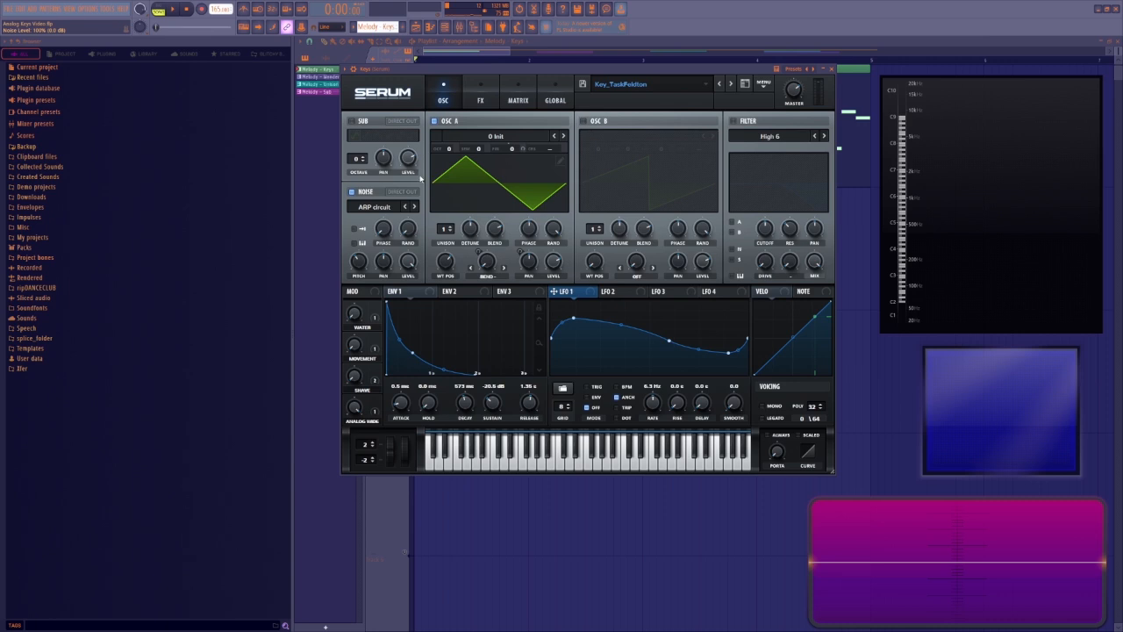
{"action": "key", "text": "space"}
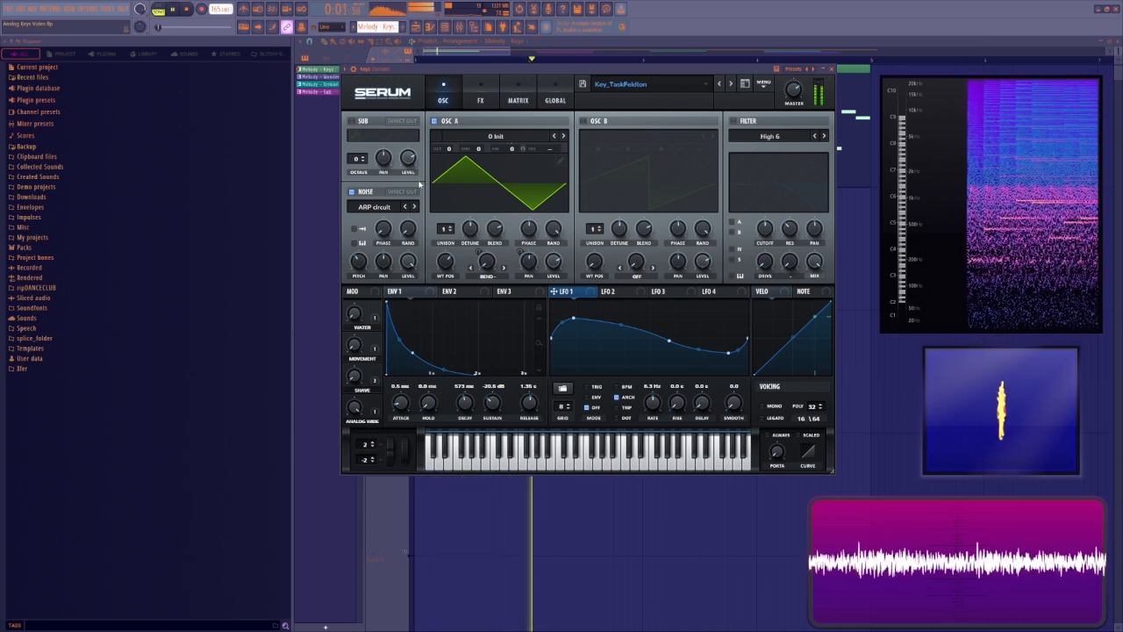
{"action": "key", "text": "space"}
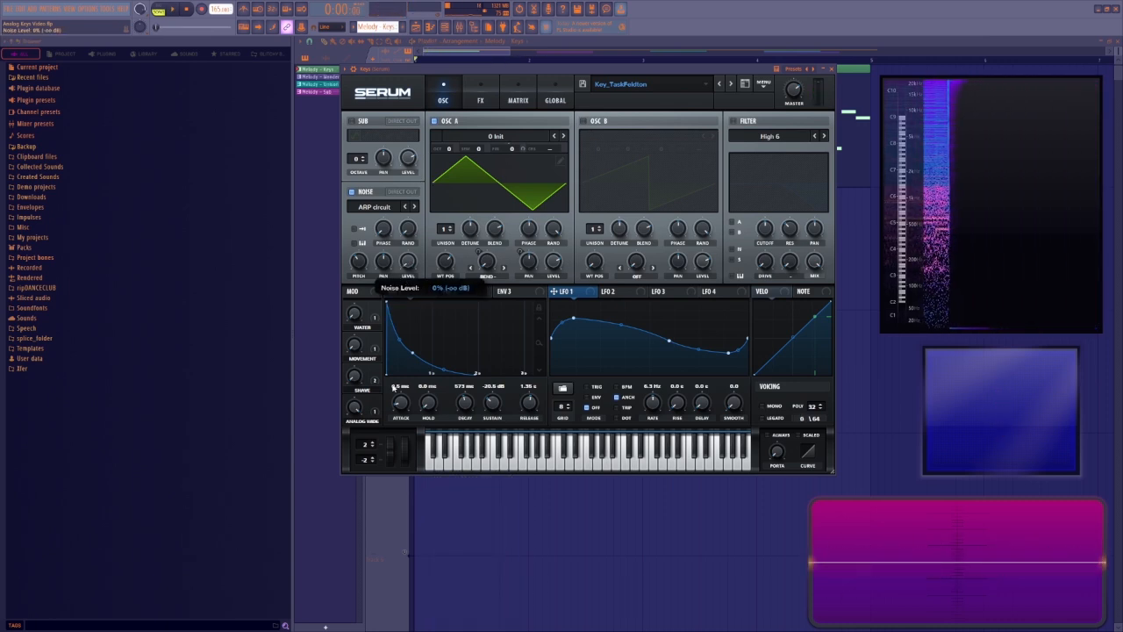
Try raising the Tube distortion's drive to 80% while the melody plays.
{"action": "left_click", "coordinate": [480, 100]}
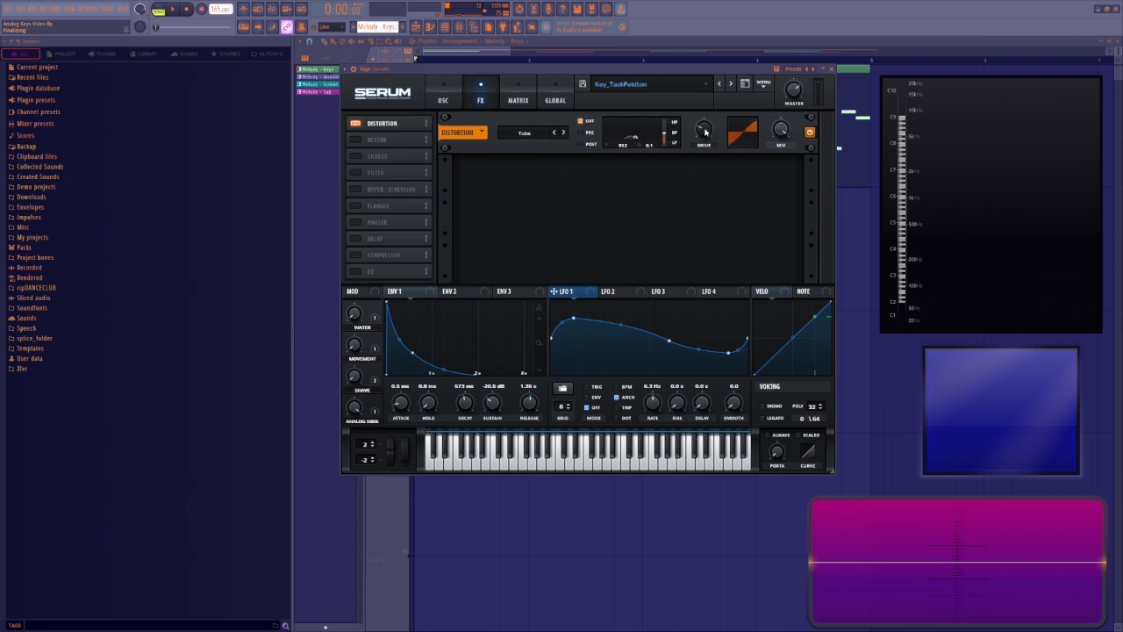
{"action": "key", "text": "space"}
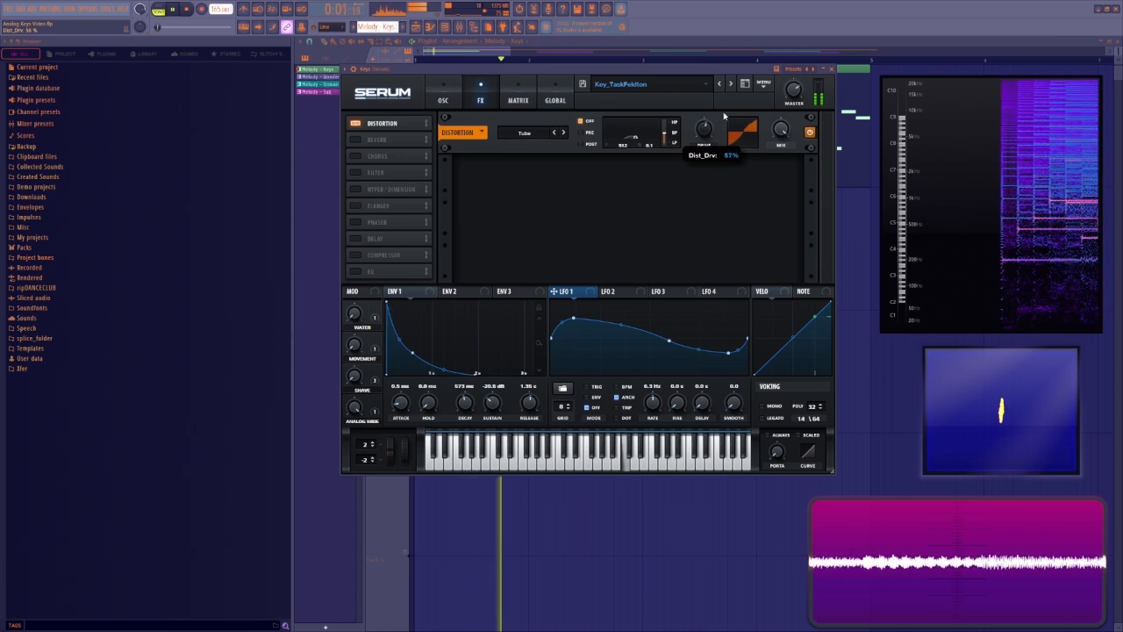
{"action": "left_click_drag", "start_coordinate": [724, 115], "coordinate": [729, 89]}
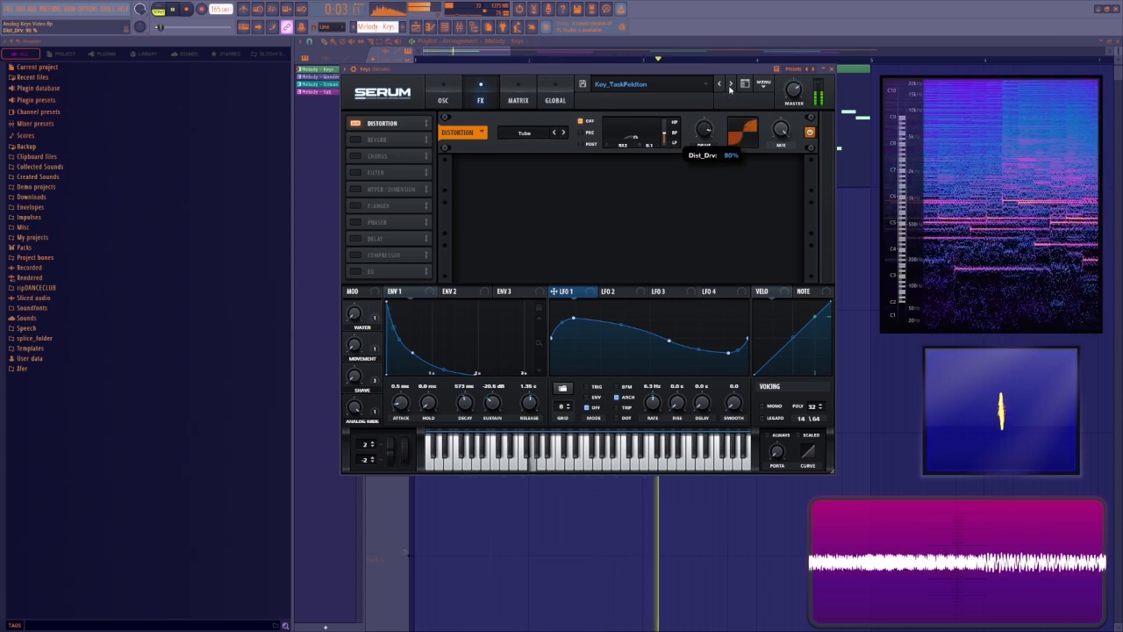
{"action": "key", "text": "space"}
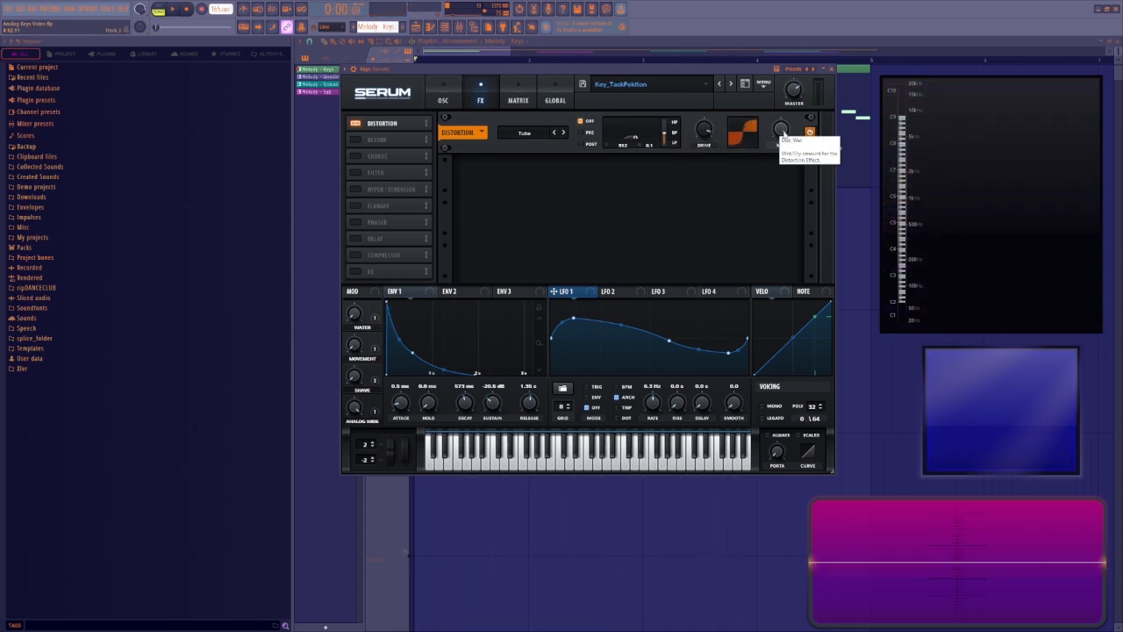
Set the distortion mix to about 25% during playback and enable the chorus effect.
{"action": "key", "text": "space"}
{"action": "left_click_drag", "start_coordinate": [780, 132], "coordinate": [785, 211]}
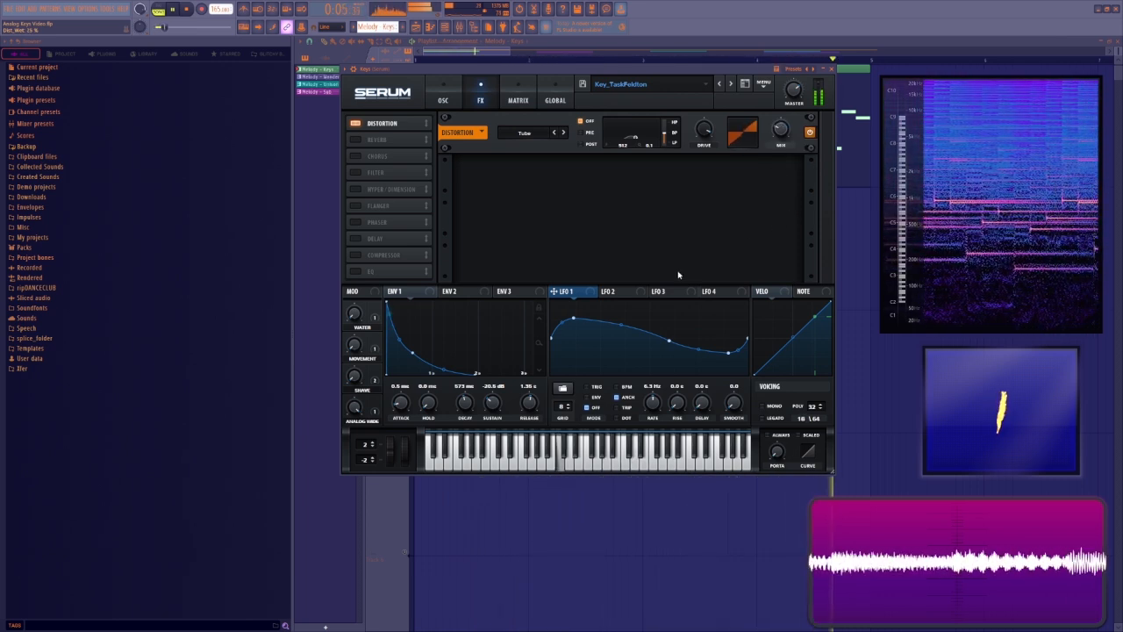
{"action": "key", "text": "space"}
{"action": "left_click", "coordinate": [355, 155]}
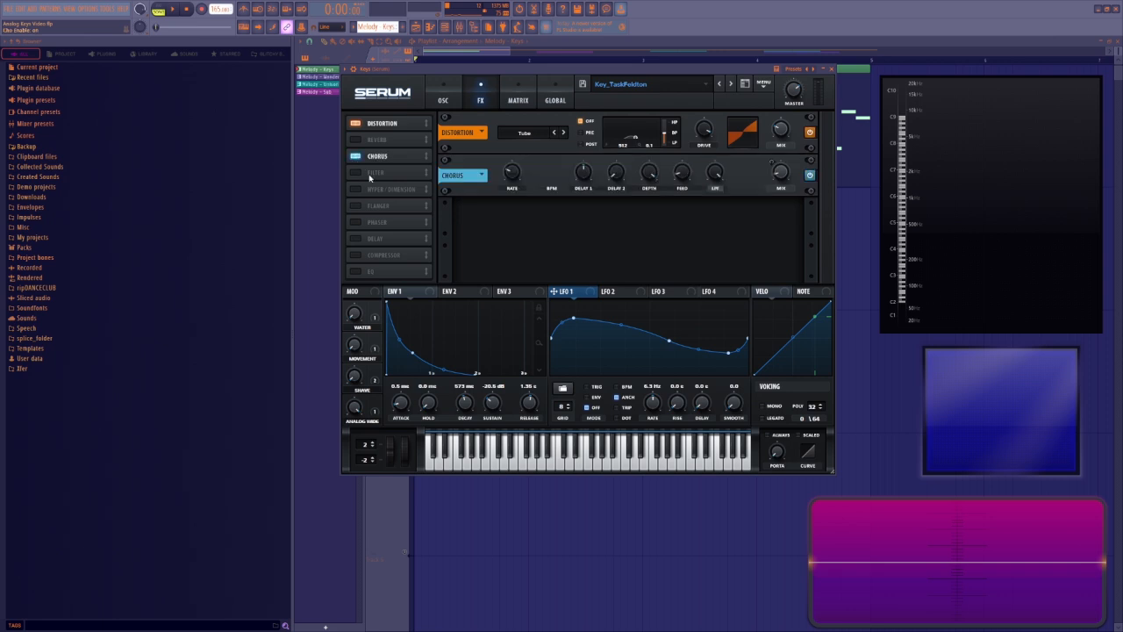
Lower the chorus low-pass cutoff and audition the chorus with the Movement macro raised while the melody plays.
{"action": "left_click_drag", "start_coordinate": [711, 171], "coordinate": [706, 215]}
{"action": "key", "text": "space"}
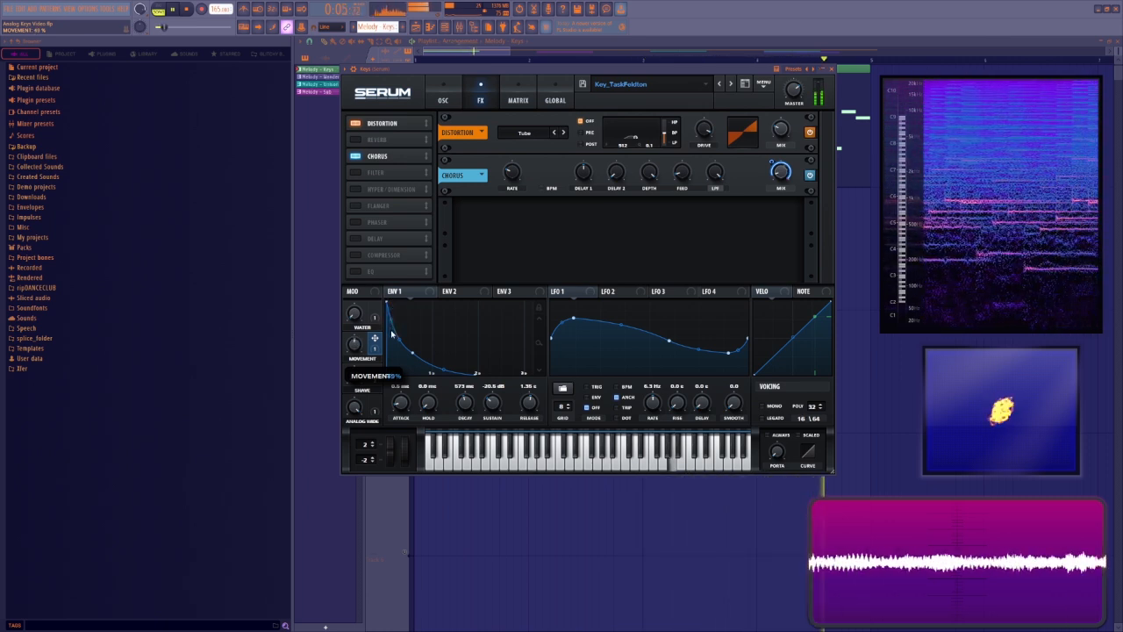
{"action": "key", "text": "space"}
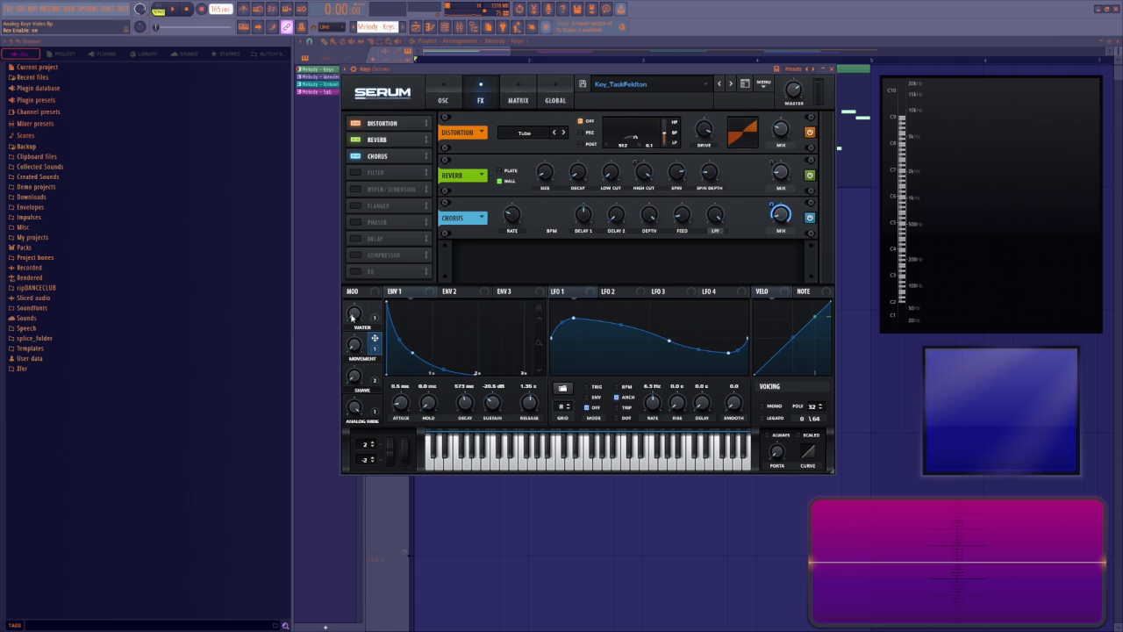
Adjust the hall reverb's size and decay, and undo the stray envelope 1 release tweak.
{"action": "mouse_move", "coordinate": [545, 175]}
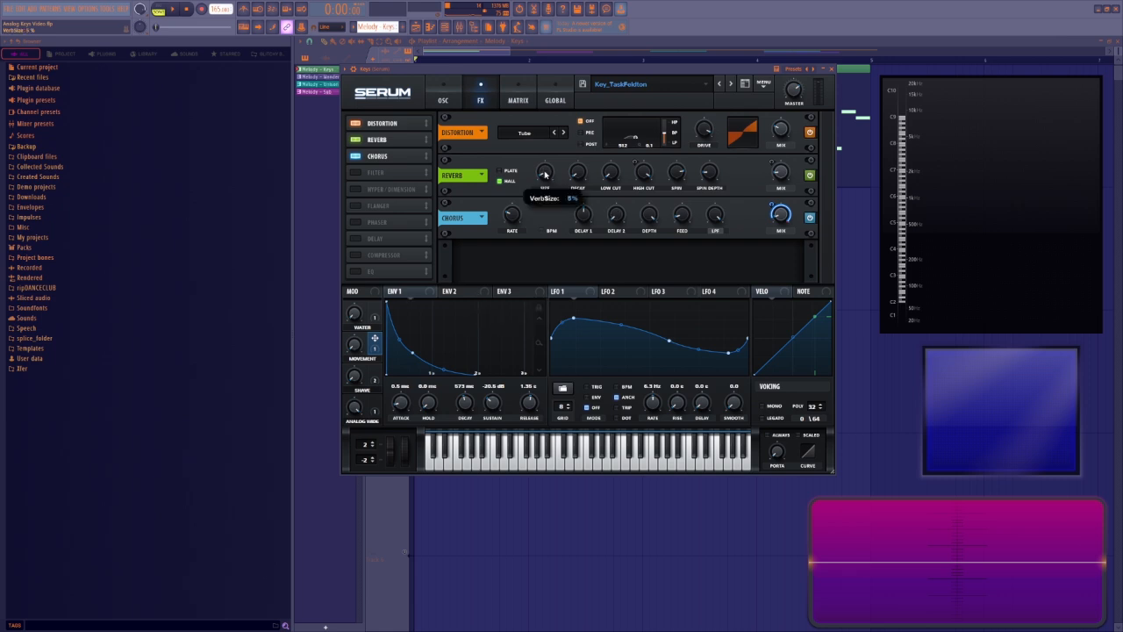
{"action": "left_click_drag", "start_coordinate": [529, 402], "coordinate": [538, 405]}
{"action": "key", "text": "ctrl+z"}
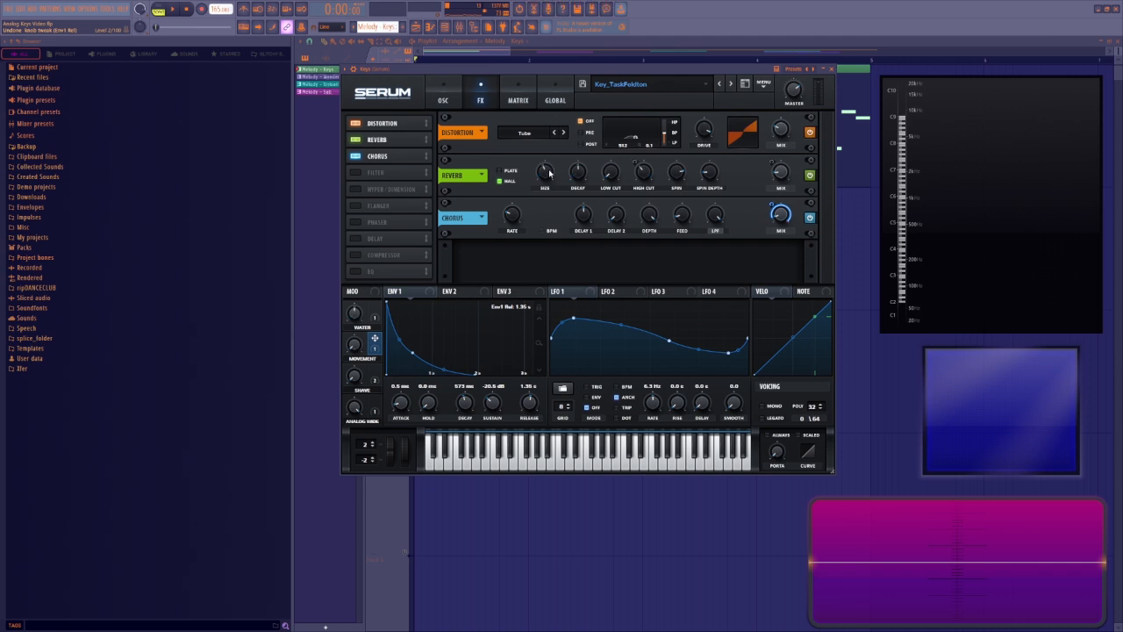
{"action": "mouse_move", "coordinate": [578, 174]}
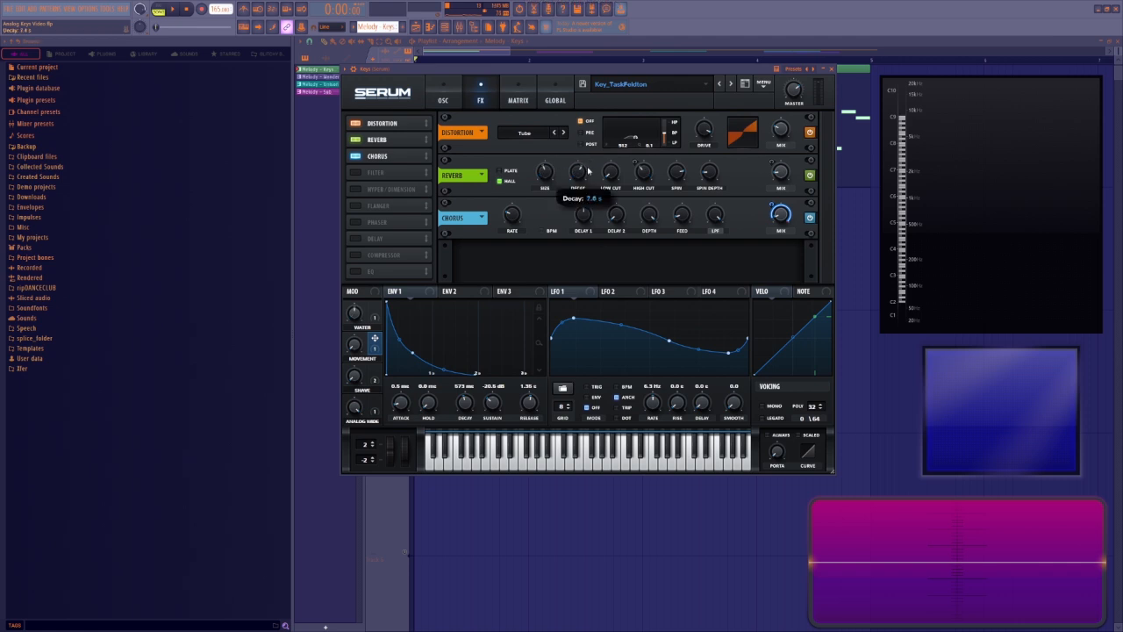
Audition the reverb with the Water macro at 83% while the melody plays, and lower the reverb's high cut.
{"action": "key", "text": "space"}
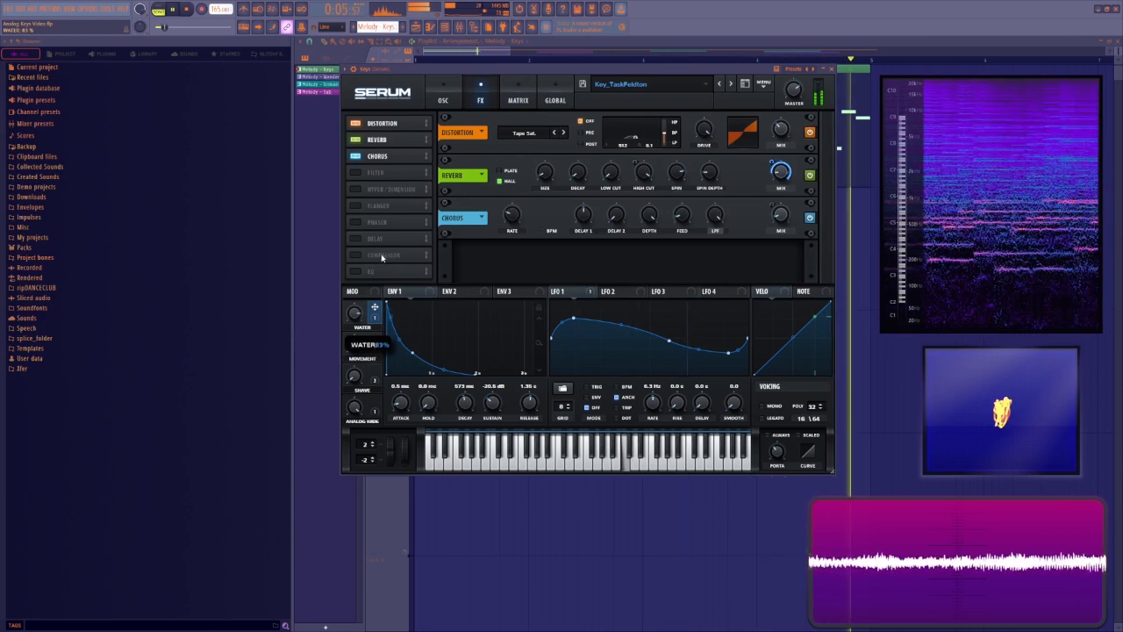
{"action": "key", "text": "space"}
{"action": "left_click_drag", "start_coordinate": [647, 175], "coordinate": [635, 250]}
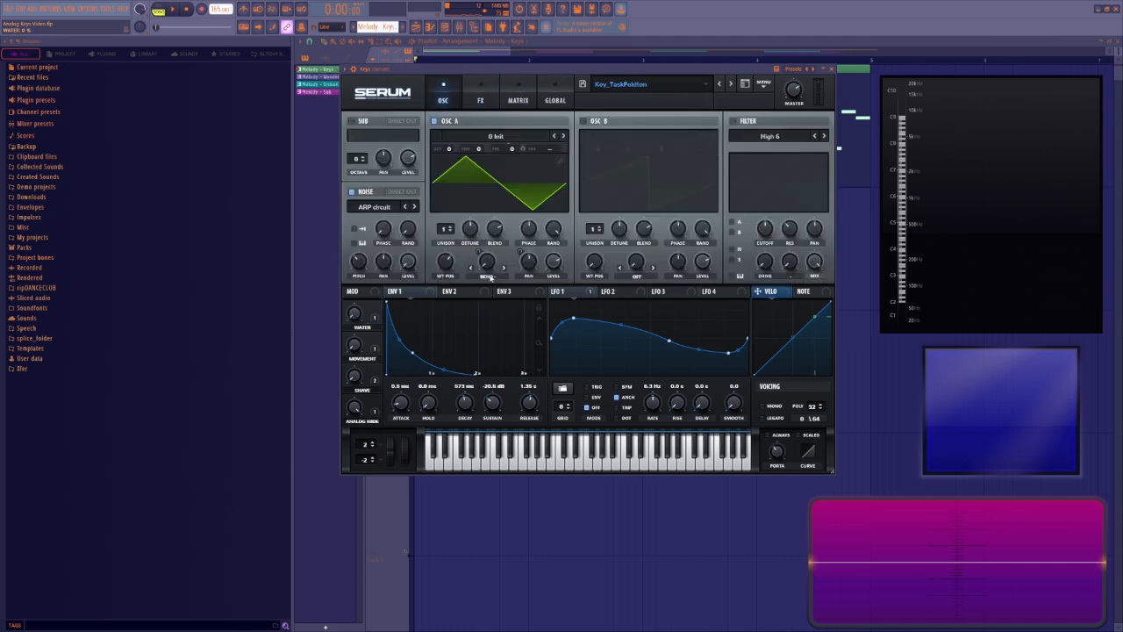
Keep Bend - as OSC A's warp mode and sweep the Shave macro while the melody plays.
{"action": "left_click", "coordinate": [487, 276]}
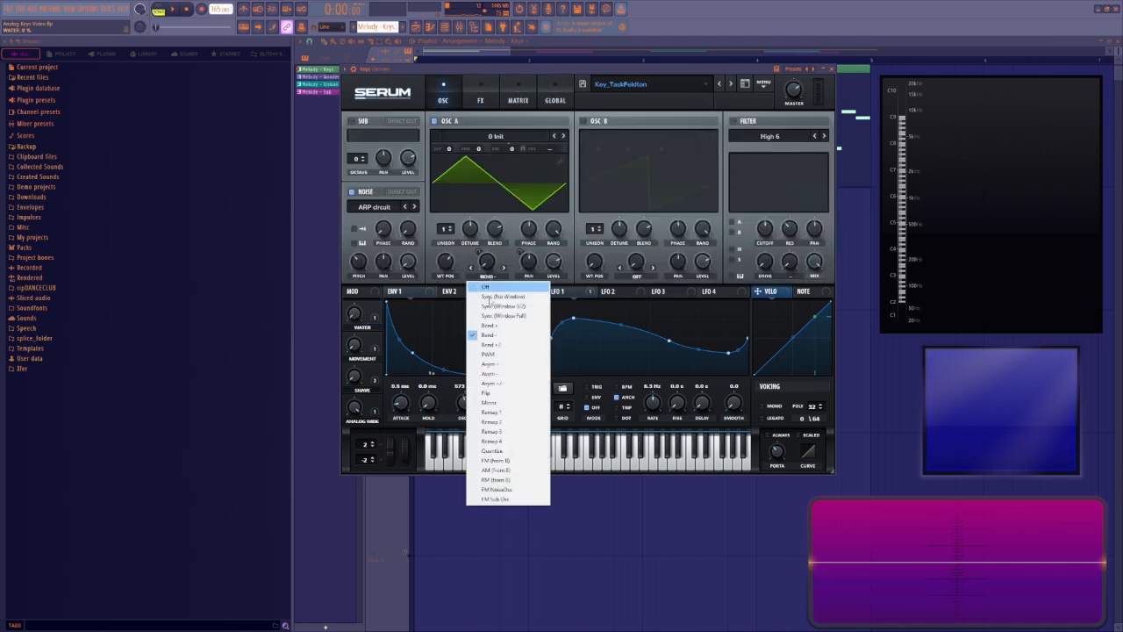
{"action": "left_click", "coordinate": [496, 337]}
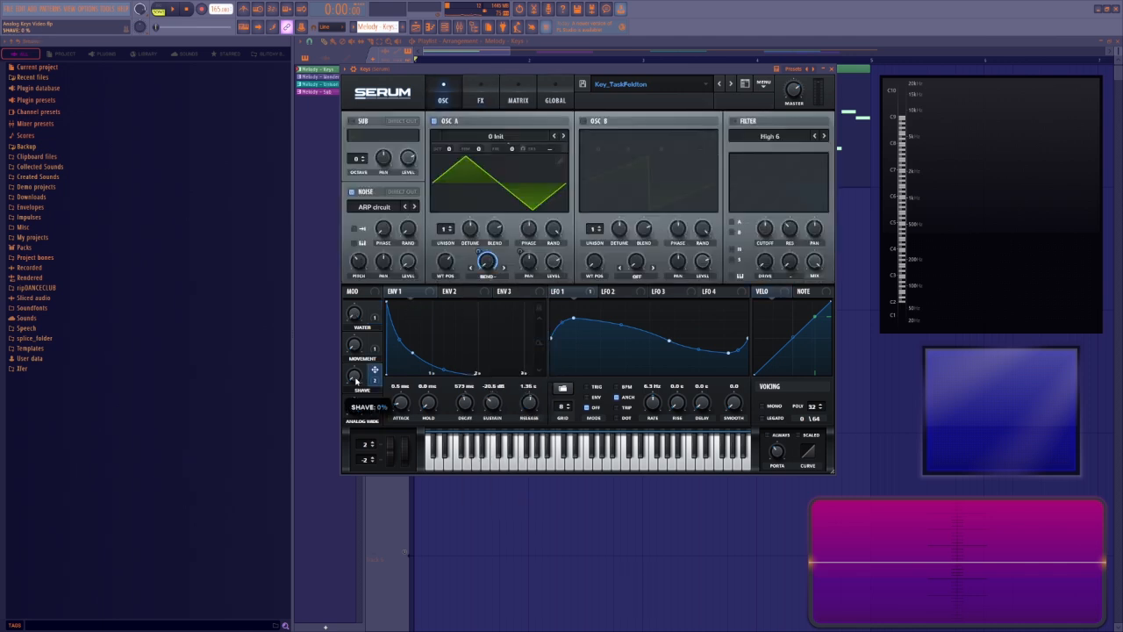
{"action": "left_click_drag", "start_coordinate": [406, 301], "coordinate": [345, 409]}
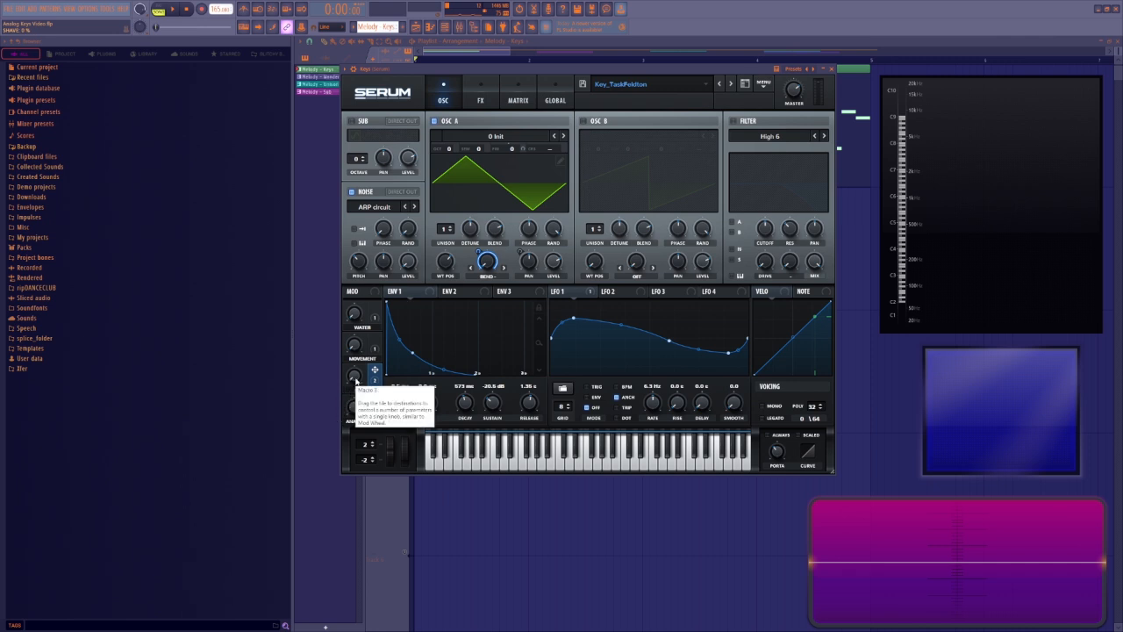
{"action": "key", "text": "space"}
{"action": "left_click_drag", "start_coordinate": [354, 375], "coordinate": [394, 298]}
{"action": "key", "text": "space"}
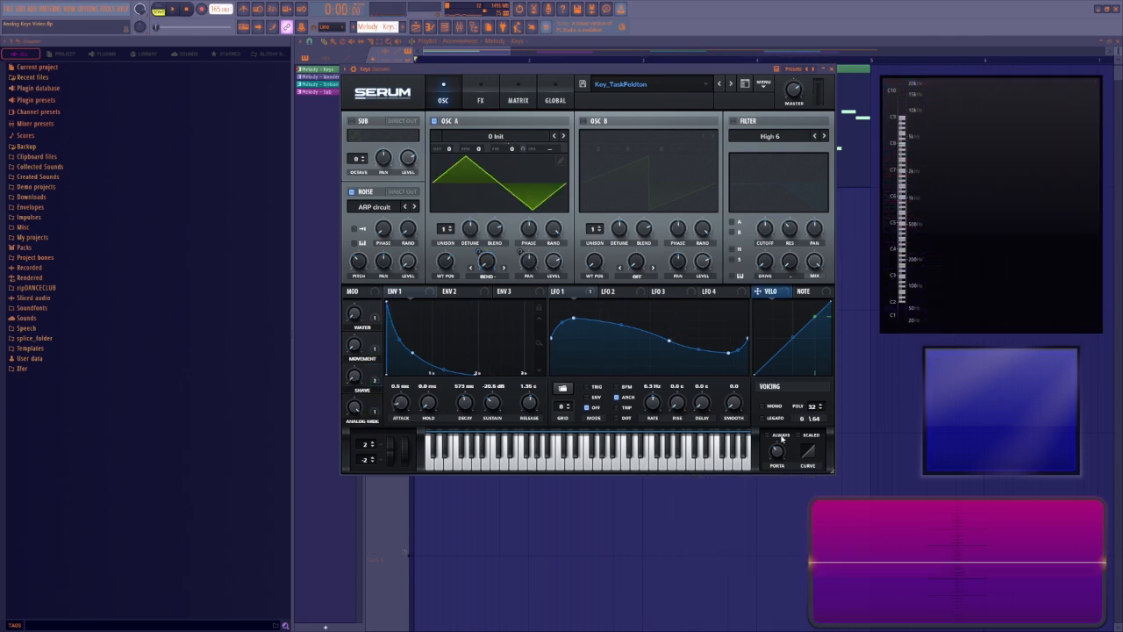
View the keys melody in the piano roll and return to the keys synth.
{"action": "left_click", "coordinate": [430, 26]}
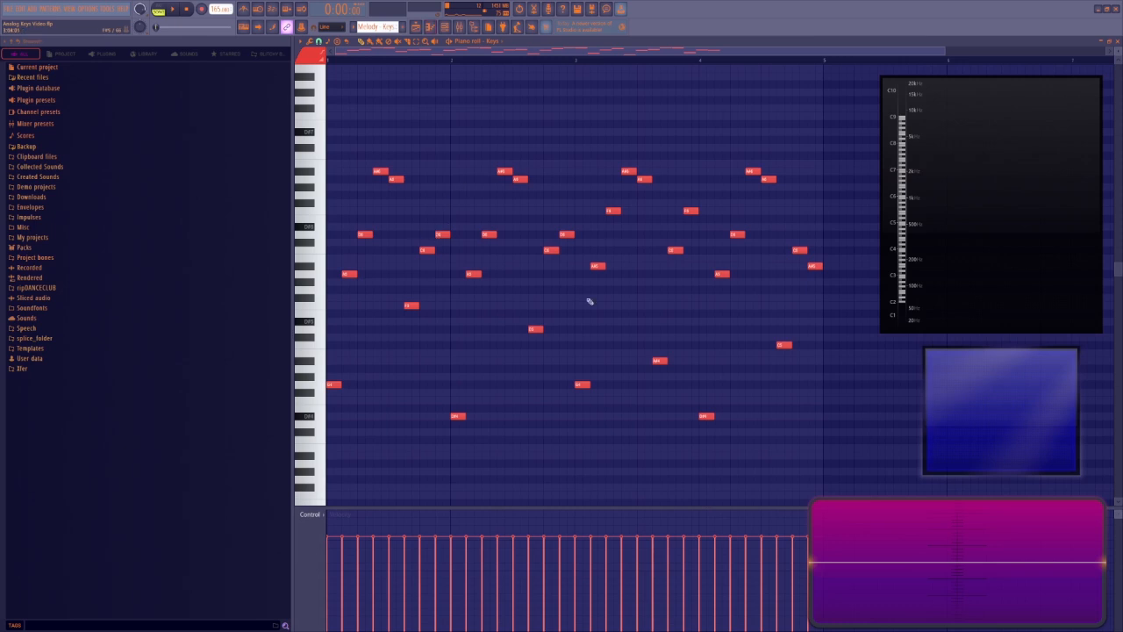
{"action": "left_click", "coordinate": [444, 28]}
{"action": "left_click", "coordinate": [545, 258]}
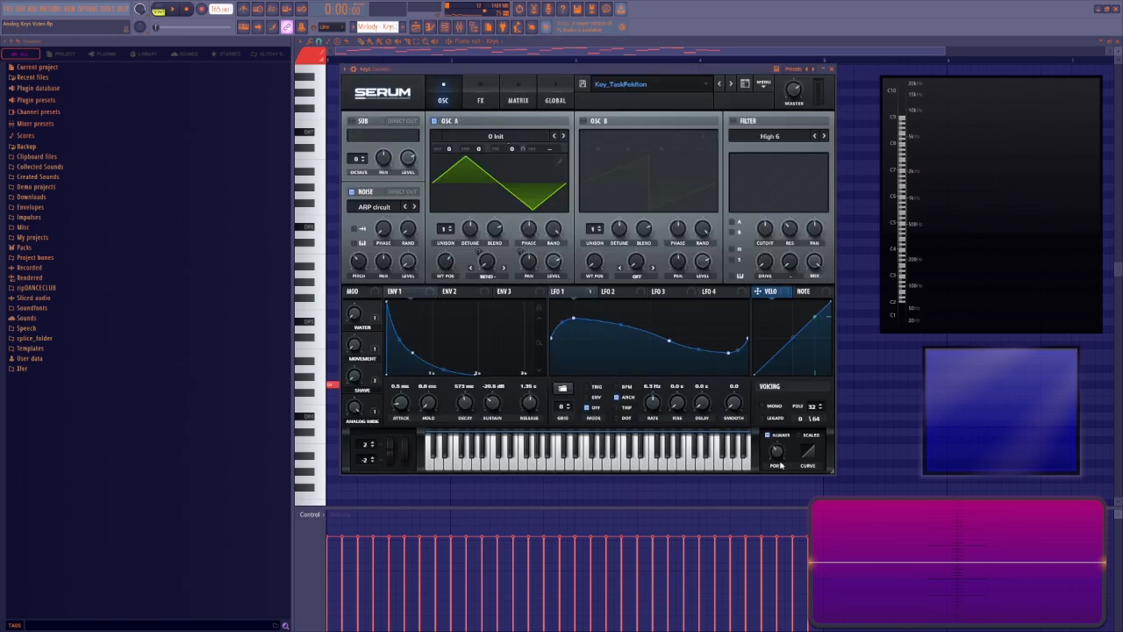
With portamento set to Always, try different portamento times while the melody plays.
{"action": "left_click_drag", "start_coordinate": [776, 453], "coordinate": [772, 508]}
{"action": "key", "text": "space"}
{"action": "left_click_drag", "start_coordinate": [780, 453], "coordinate": [780, 427]}
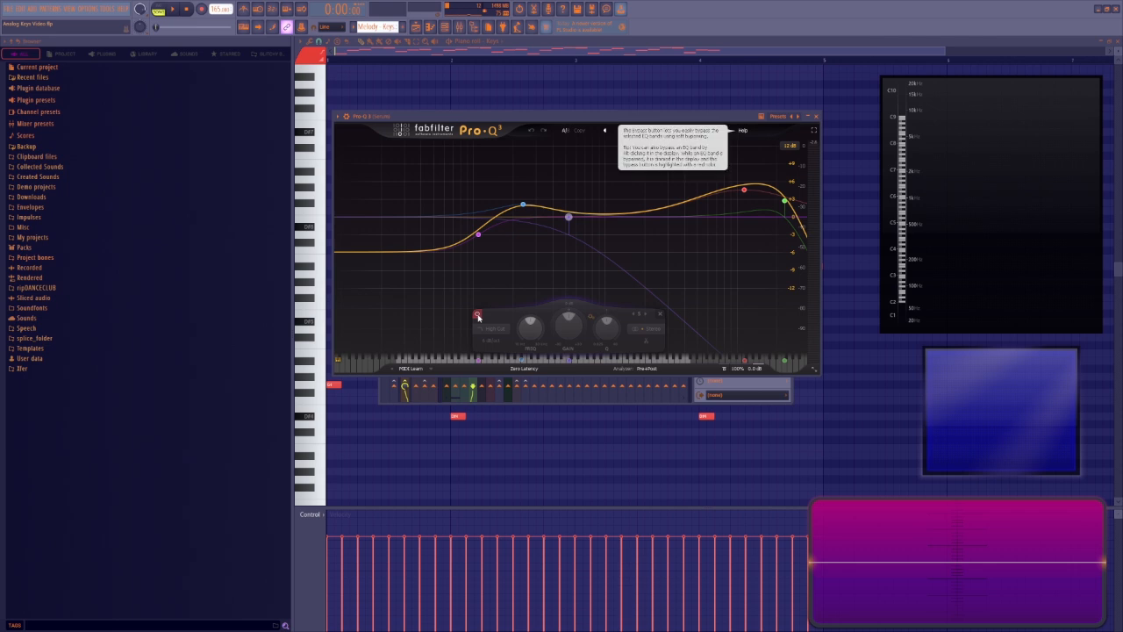
Enable the high-cut band in Pro-Q 3, try its frequency at about 664 Hz during playback, and remove the band.
{"action": "left_click", "coordinate": [477, 315]}
{"action": "key", "text": "space"}
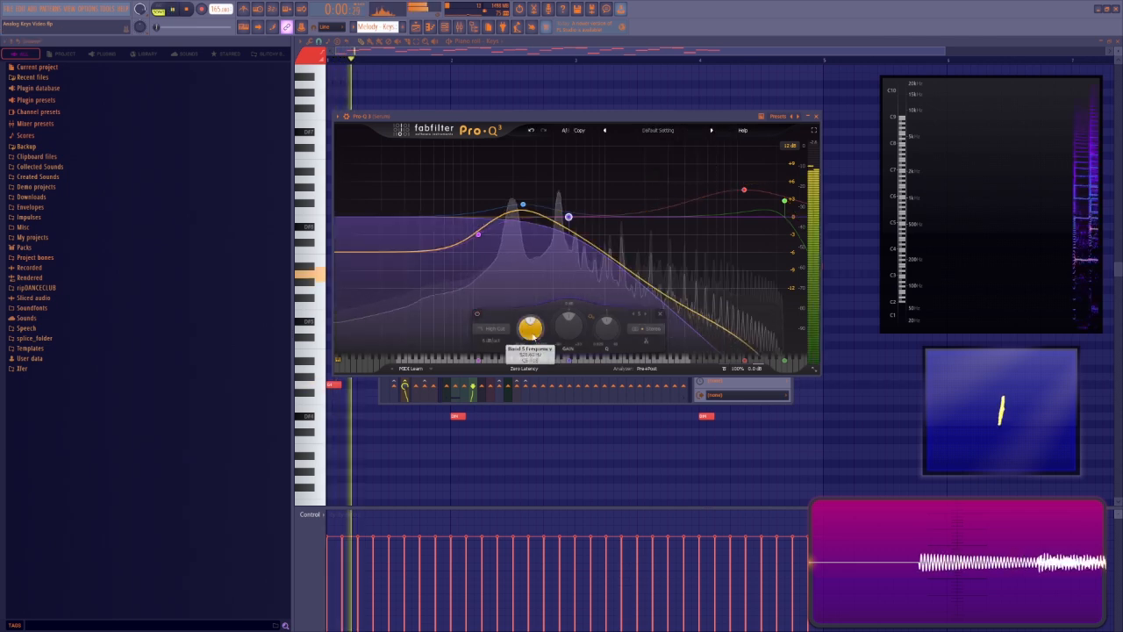
{"action": "mouse_move", "coordinate": [533, 336]}
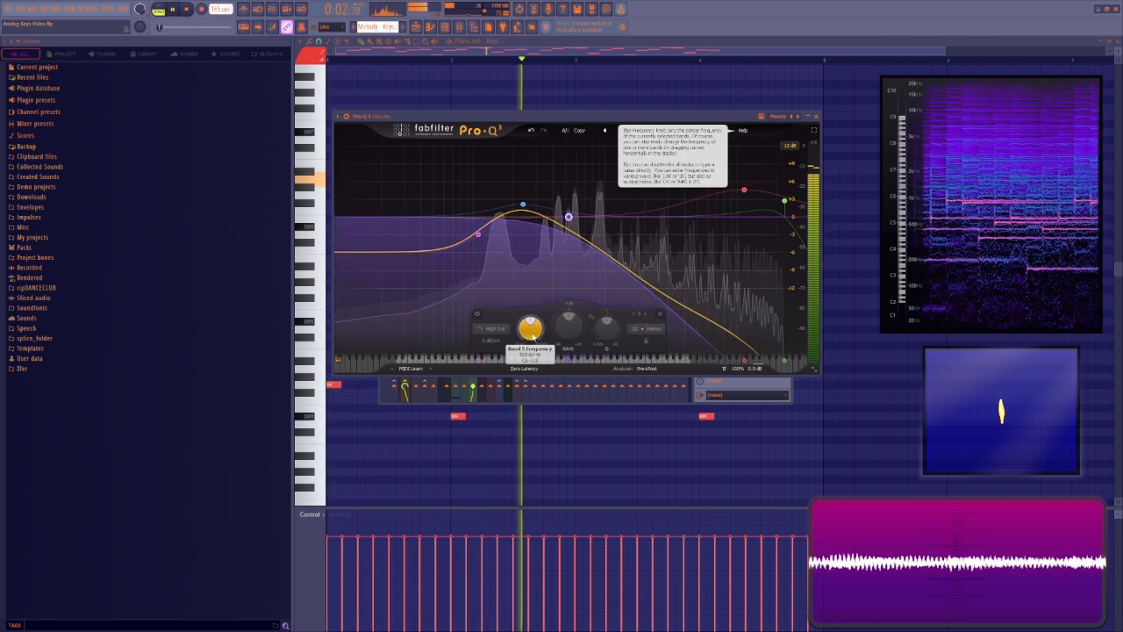
{"action": "mouse_move", "coordinate": [558, 331]}
{"action": "left_mouse_down"}
{"action": "mouse_move", "coordinate": [557, 309]}
{"action": "mouse_move", "coordinate": [548, 329]}
{"action": "left_mouse_up"}
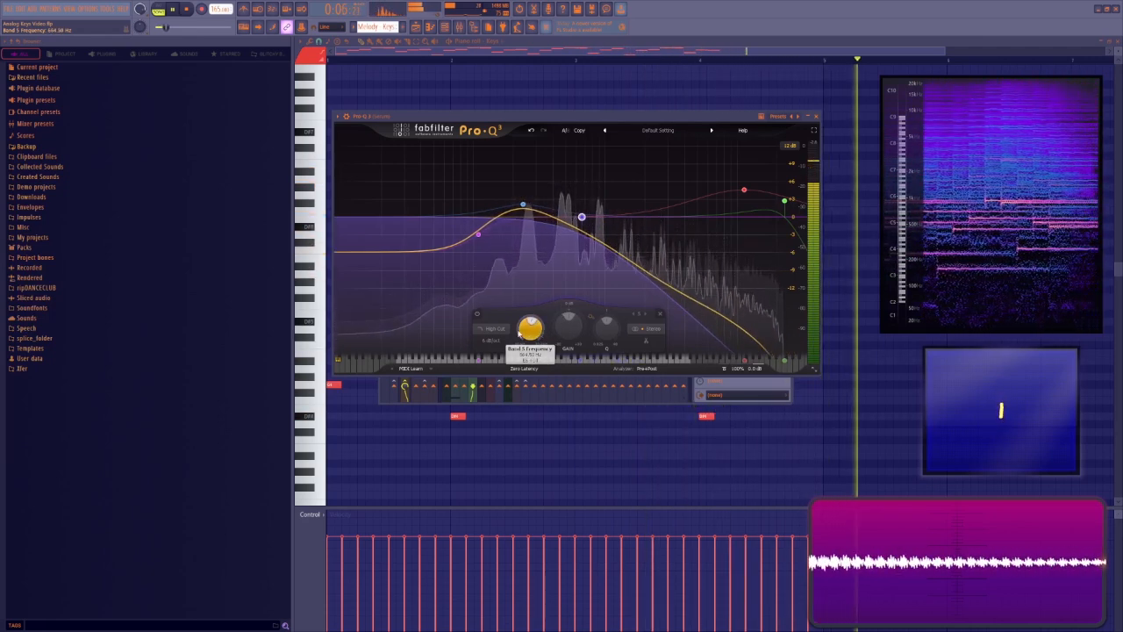
{"action": "key", "text": "space"}
{"action": "left_click", "coordinate": [660, 316]}
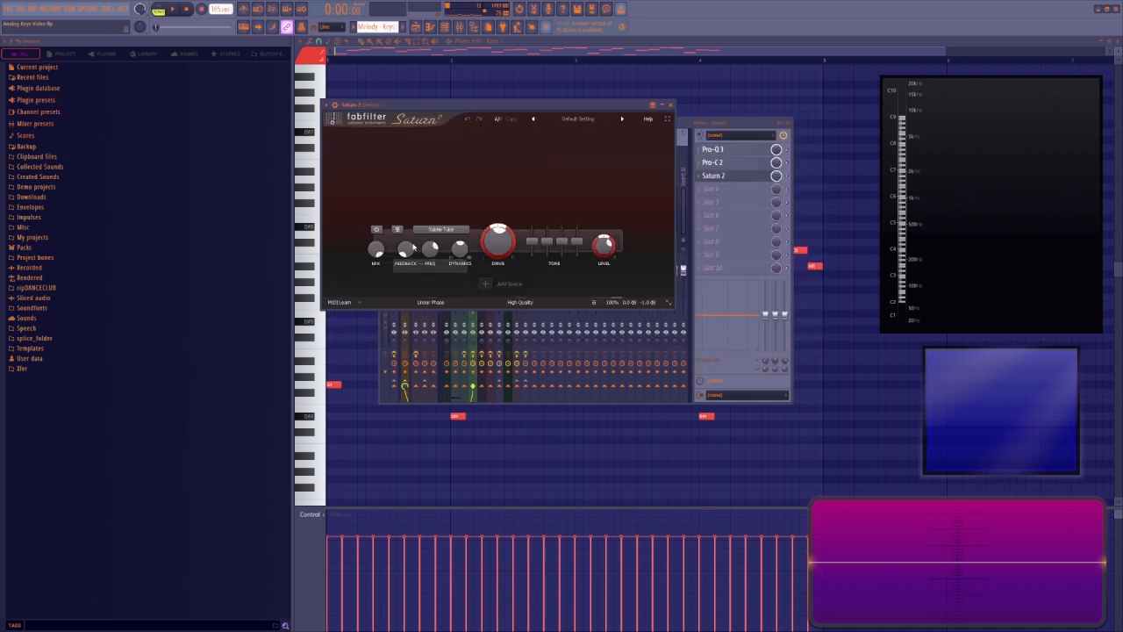
Browse Saturn 2's Tape and Transformer distortion styles, keeping Subtle Tube.
{"action": "left_click", "coordinate": [442, 230]}
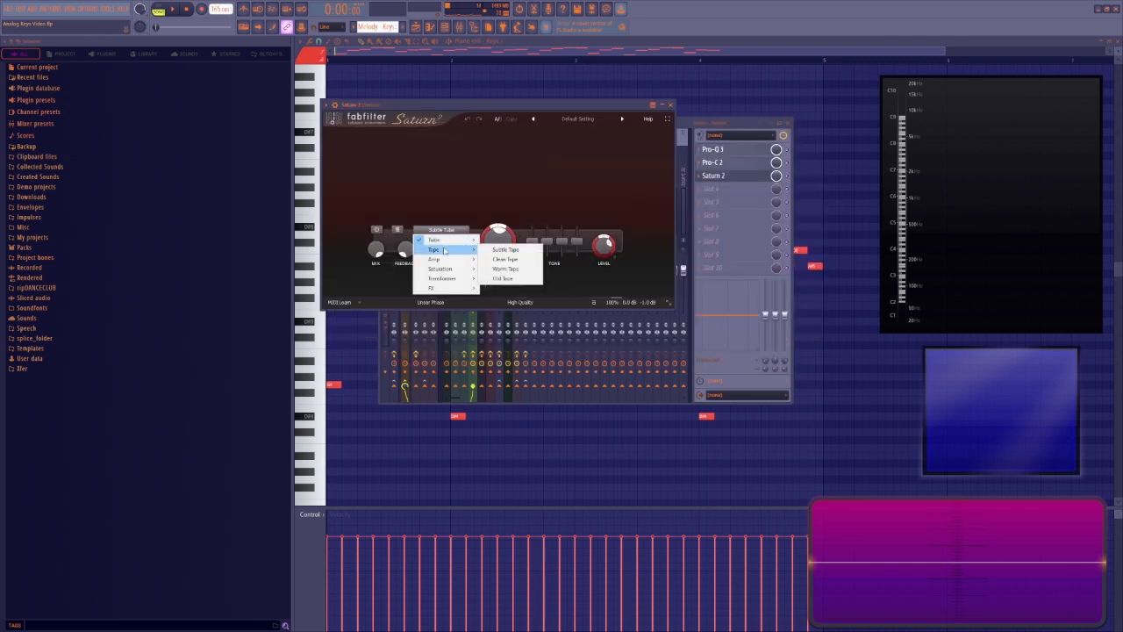
{"action": "mouse_move", "coordinate": [443, 279]}
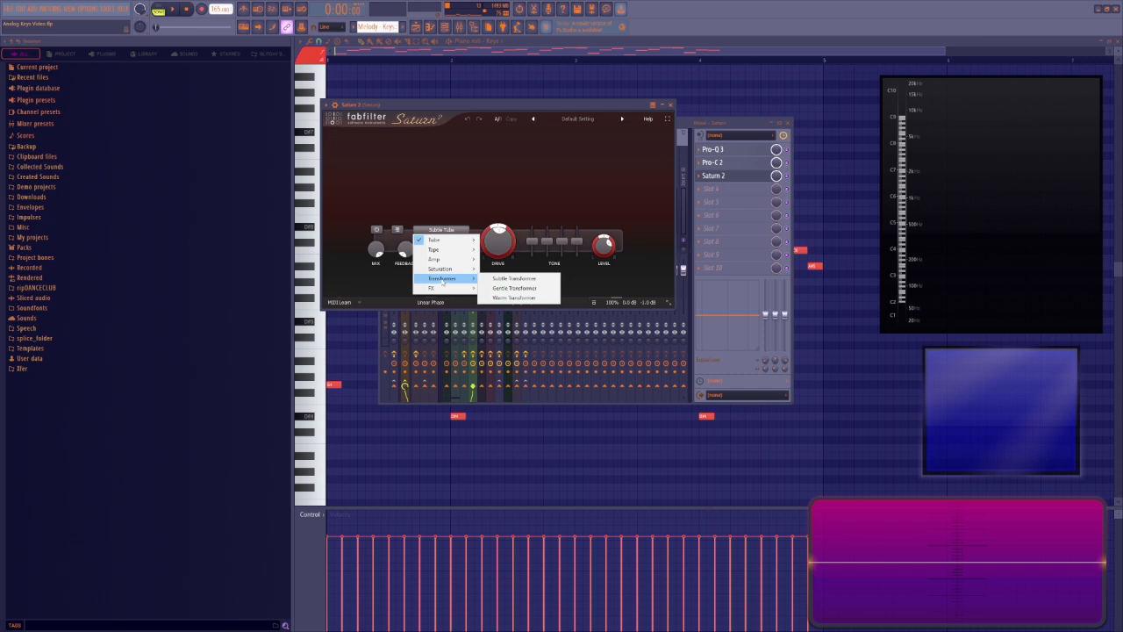
{"action": "left_click", "coordinate": [529, 239]}
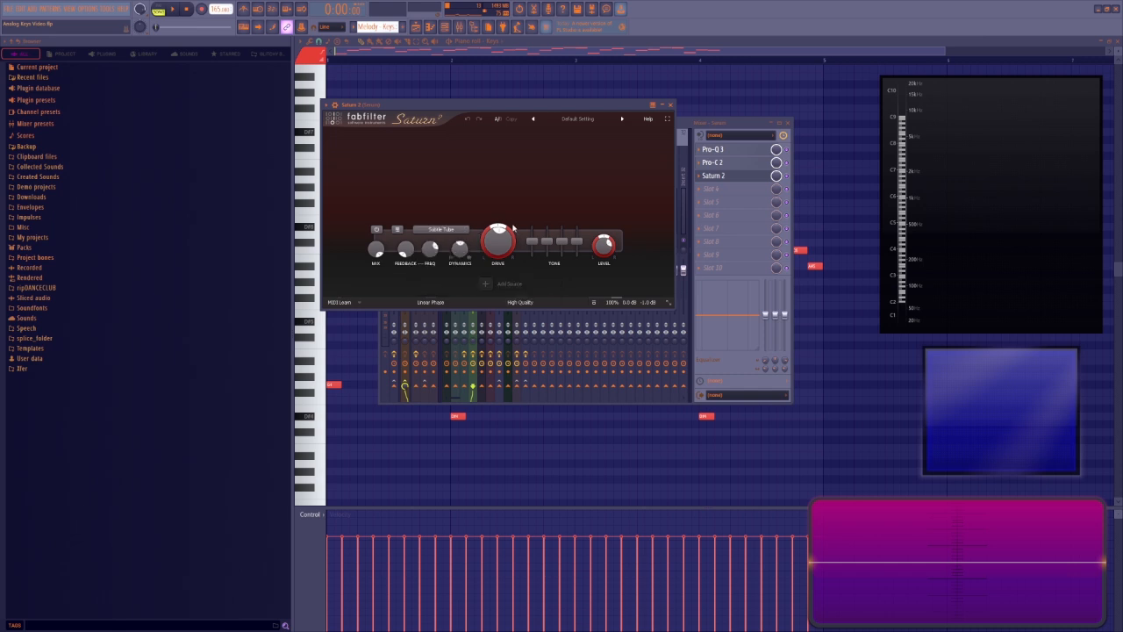
Audition the melody from the mixer channel holding Saturn 2 and bring the Saturn 2 window back up.
{"action": "left_click", "coordinate": [787, 182]}
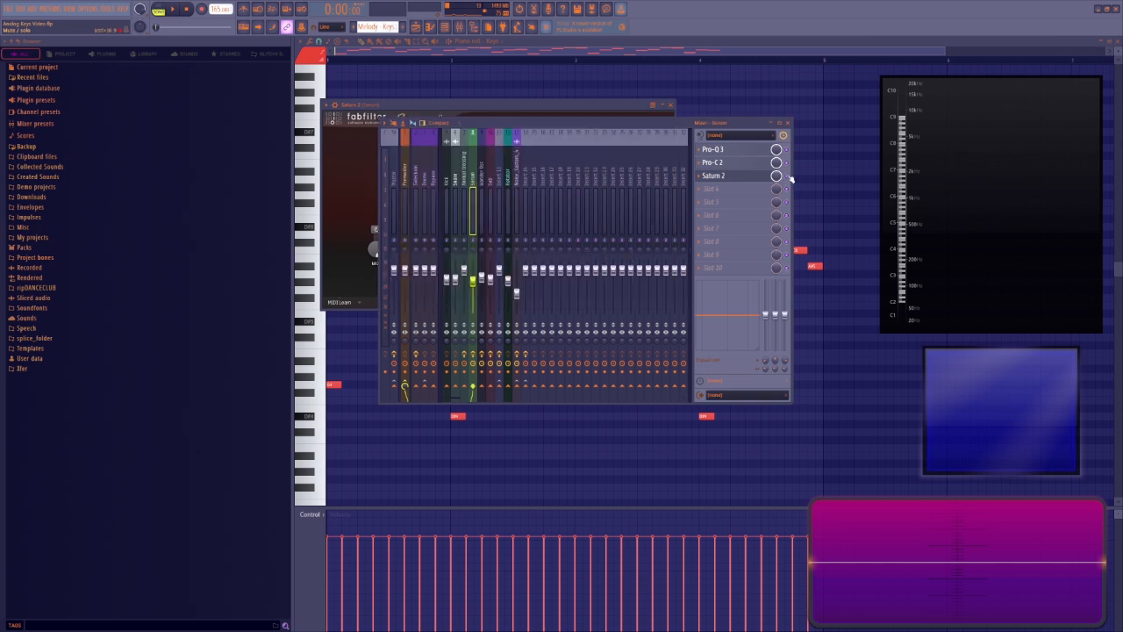
{"action": "key", "text": "space"}
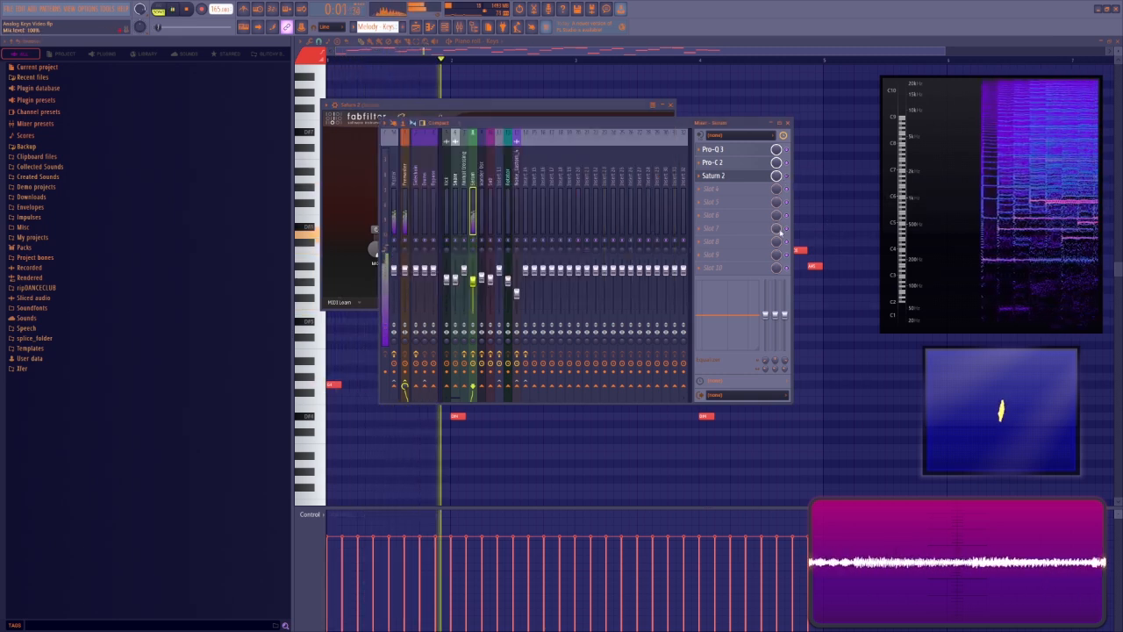
{"action": "key", "text": "space"}
{"action": "left_click", "coordinate": [753, 179]}
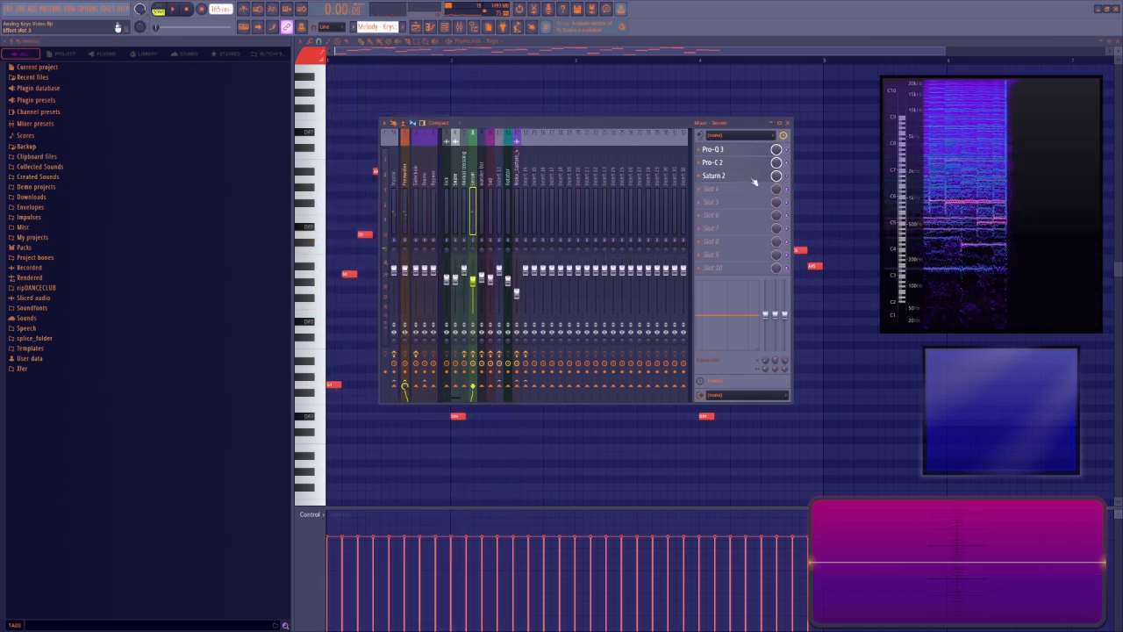
{"action": "left_click", "coordinate": [752, 179]}
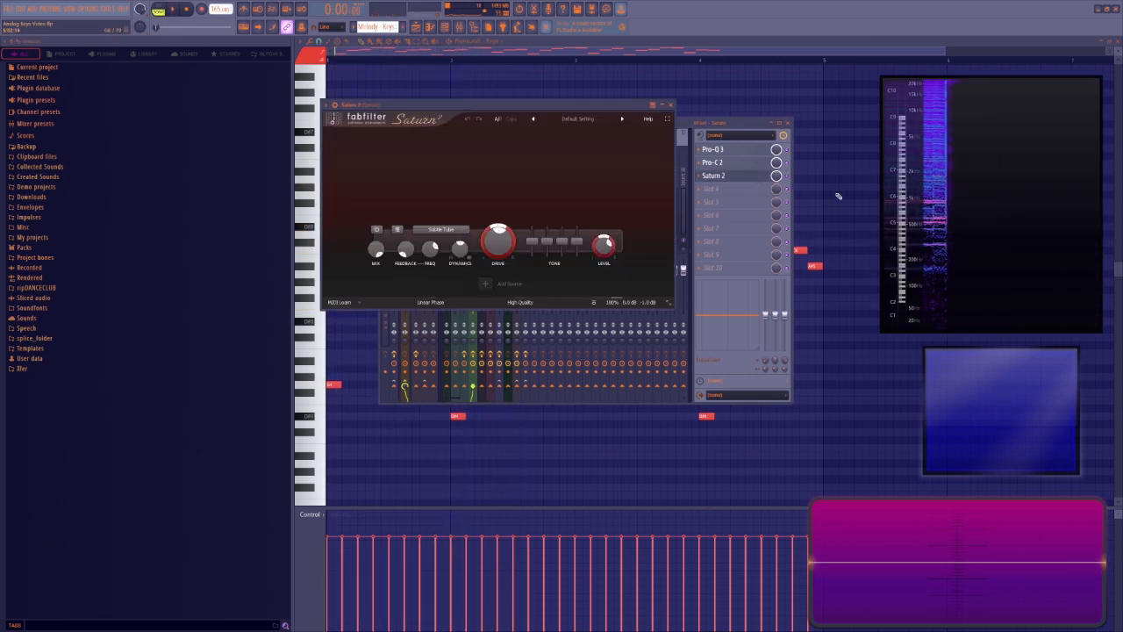
{"action": "key", "text": "space"}
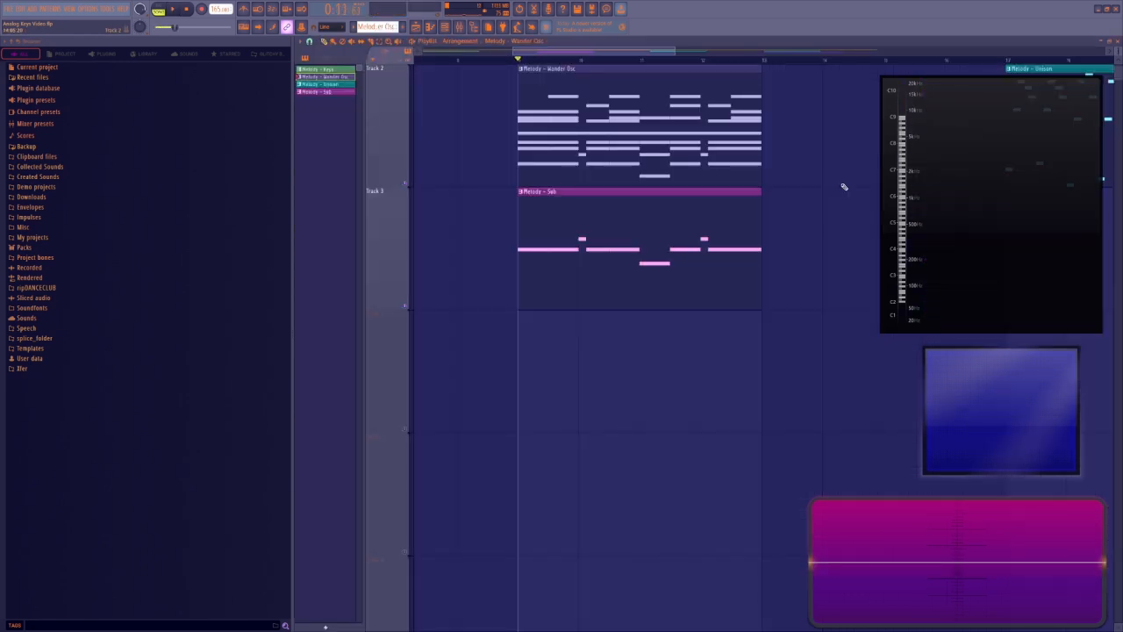
Audition the Wander Osc section and review the Analog wavetable list for its OSC A, keeping PWM Maths 2.
{"action": "key", "text": "space"}
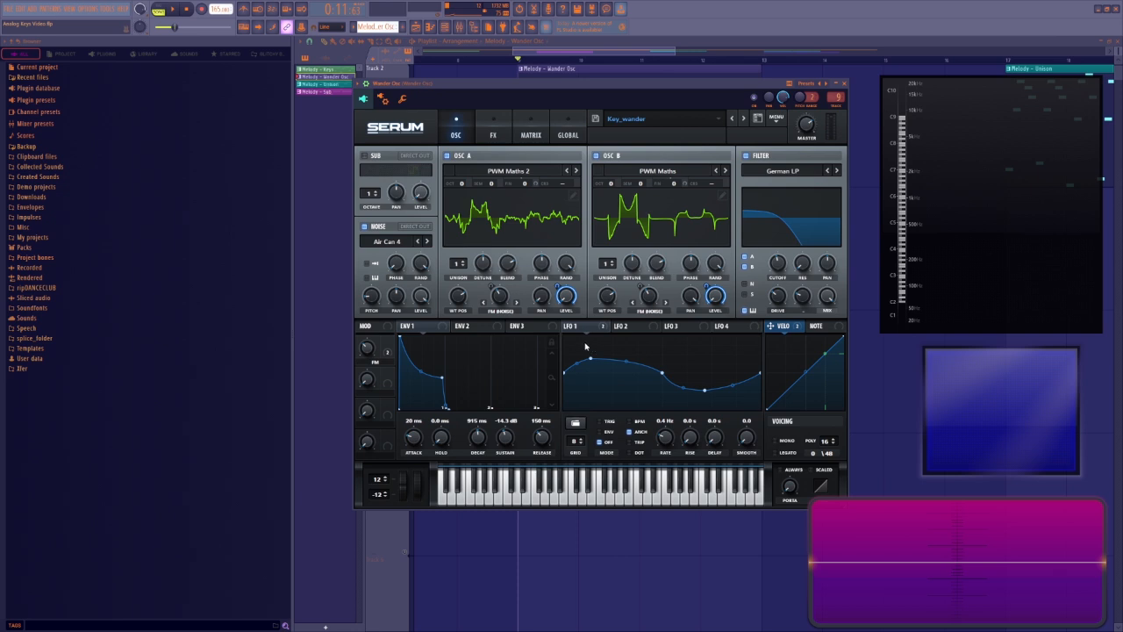
{"action": "left_click", "coordinate": [498, 172]}
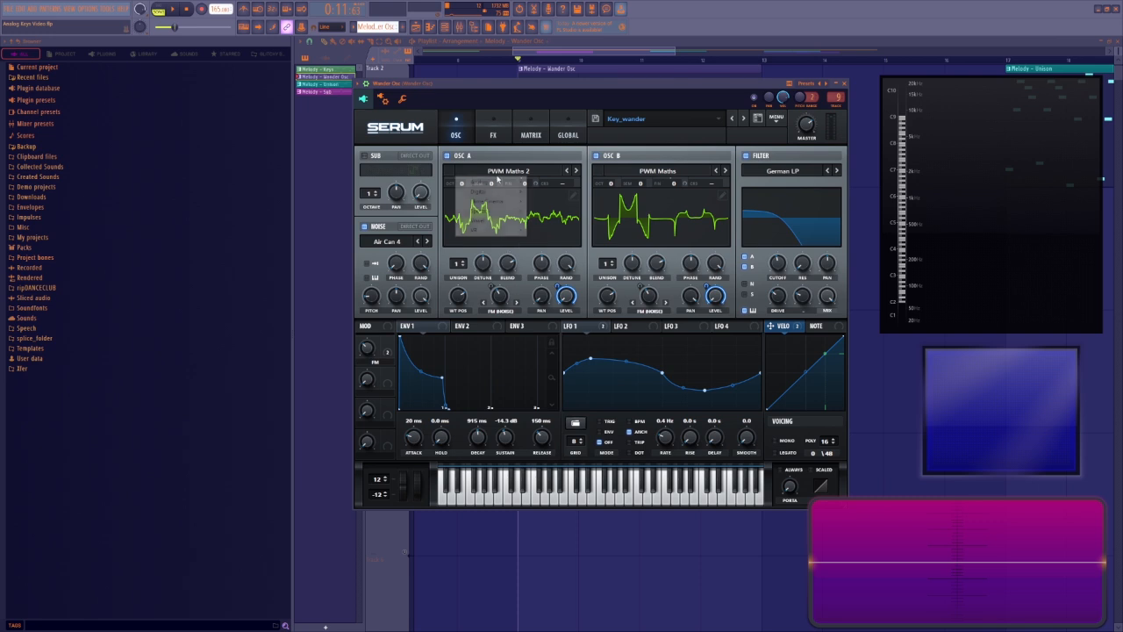
{"action": "mouse_move", "coordinate": [500, 182]}
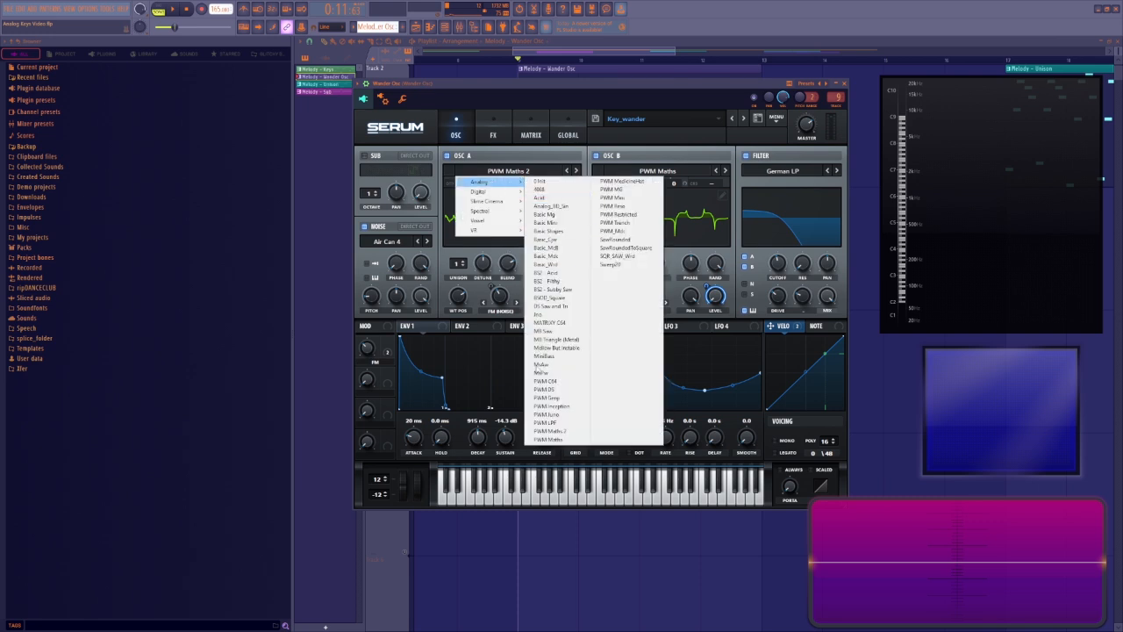
{"action": "left_click", "coordinate": [524, 157]}
Review the Misc filter types in the Wander Osc patch, keeping German LP, and close the synth.
{"action": "left_click", "coordinate": [771, 172]}
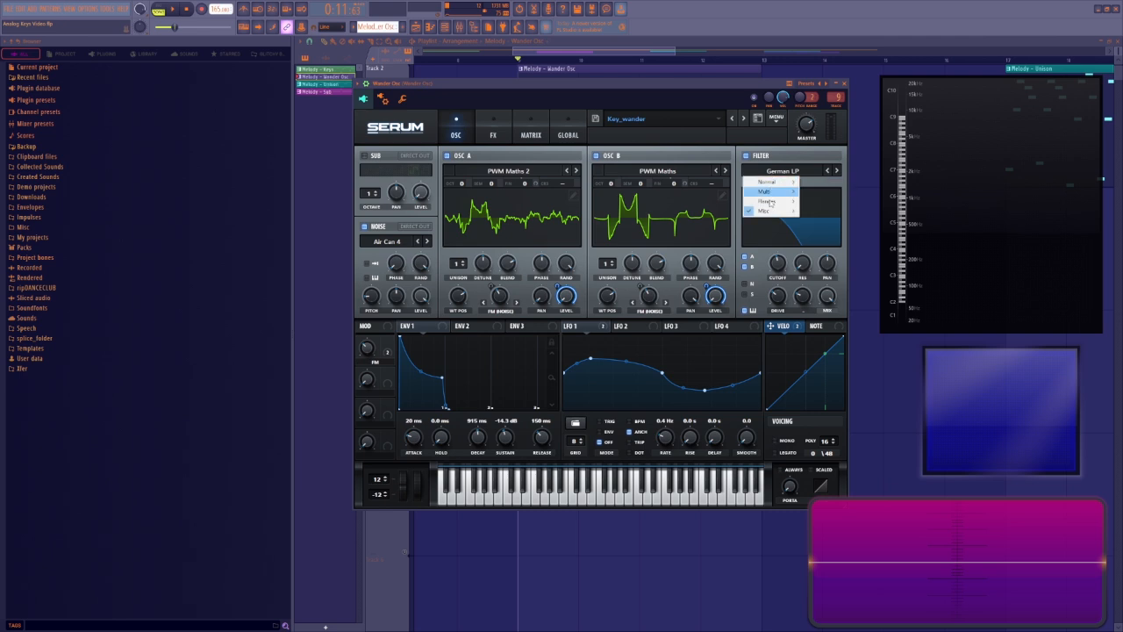
{"action": "mouse_move", "coordinate": [764, 211]}
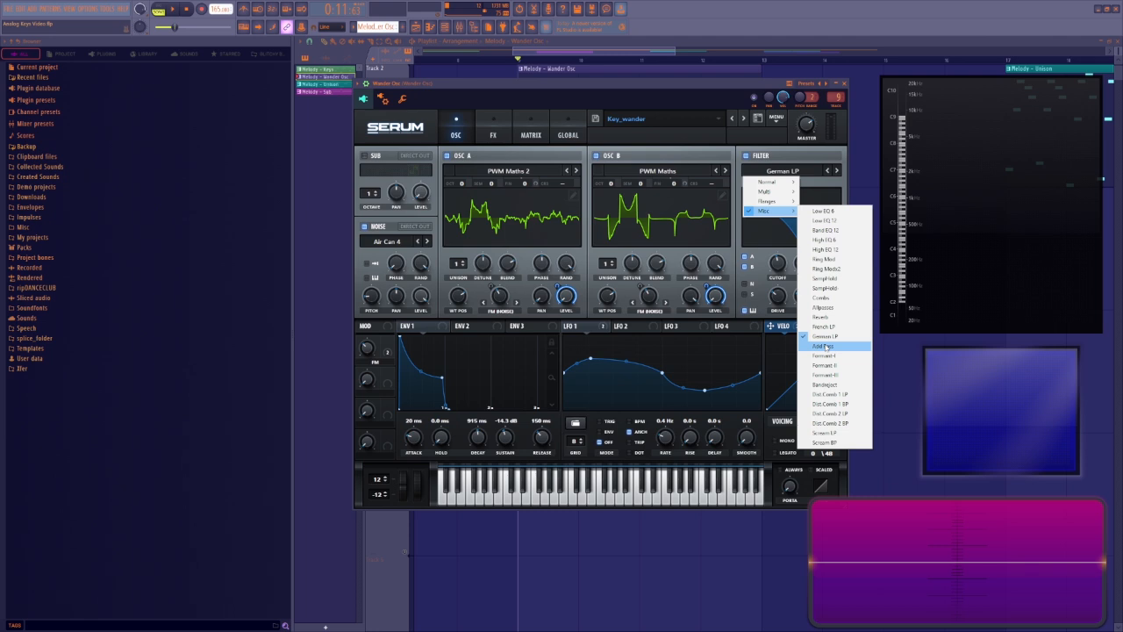
{"action": "left_click", "coordinate": [761, 155]}
{"action": "key", "text": "Escape"}
Solo the Sub track in the playlist and open the Sub channel's Serum.
{"action": "right_click", "coordinate": [406, 306]}
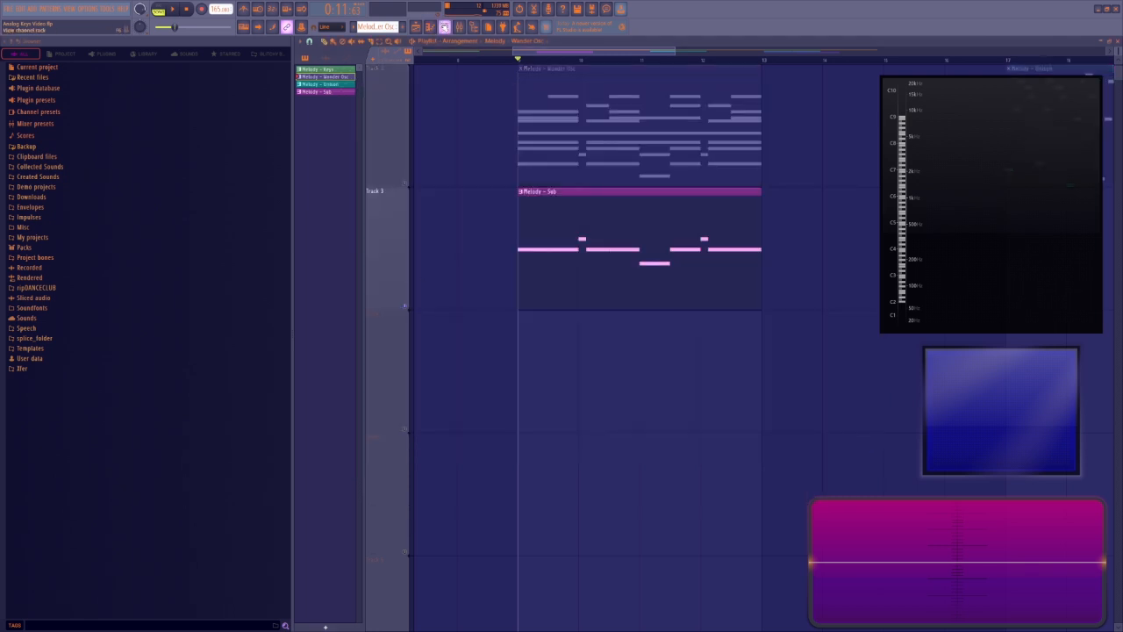
{"action": "left_click", "coordinate": [448, 29]}
{"action": "left_click", "coordinate": [572, 321]}
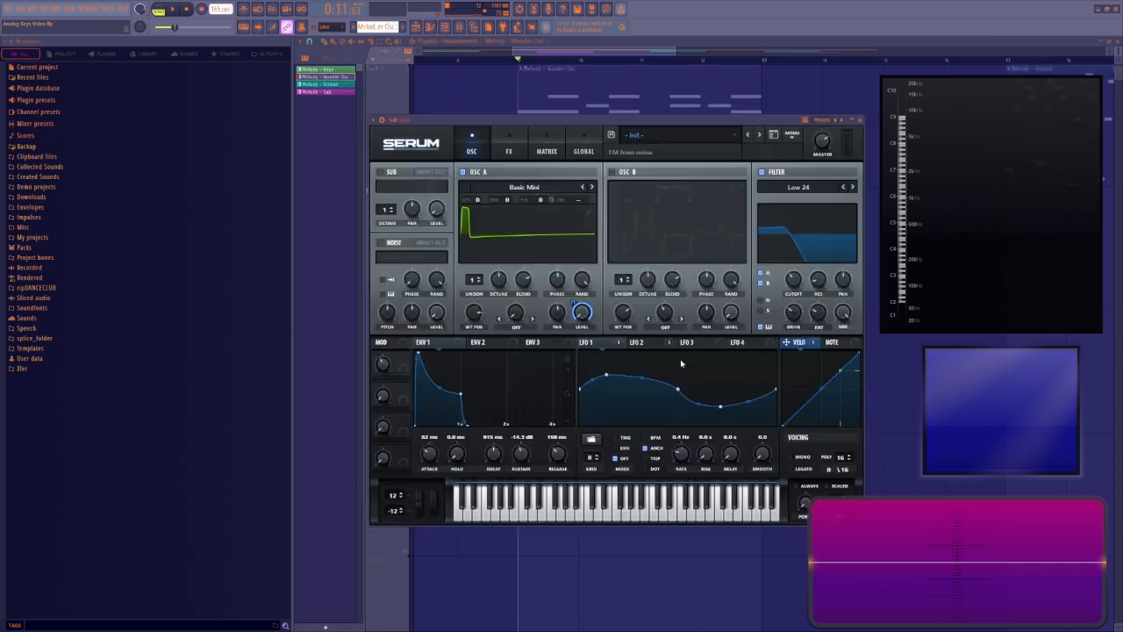
Check OSC A's wavetable choices in the Sub patch, keeping Basic Mini, and audition the soloed Sub track.
{"action": "left_click", "coordinate": [518, 185]}
{"action": "left_click", "coordinate": [519, 179]}
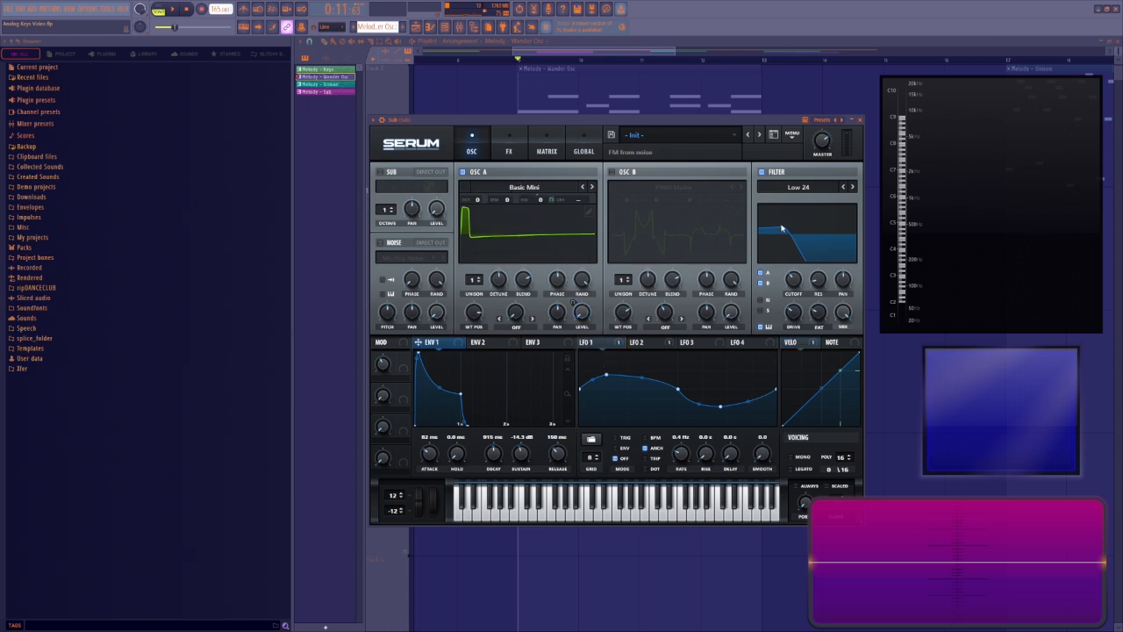
{"action": "key", "text": "space"}
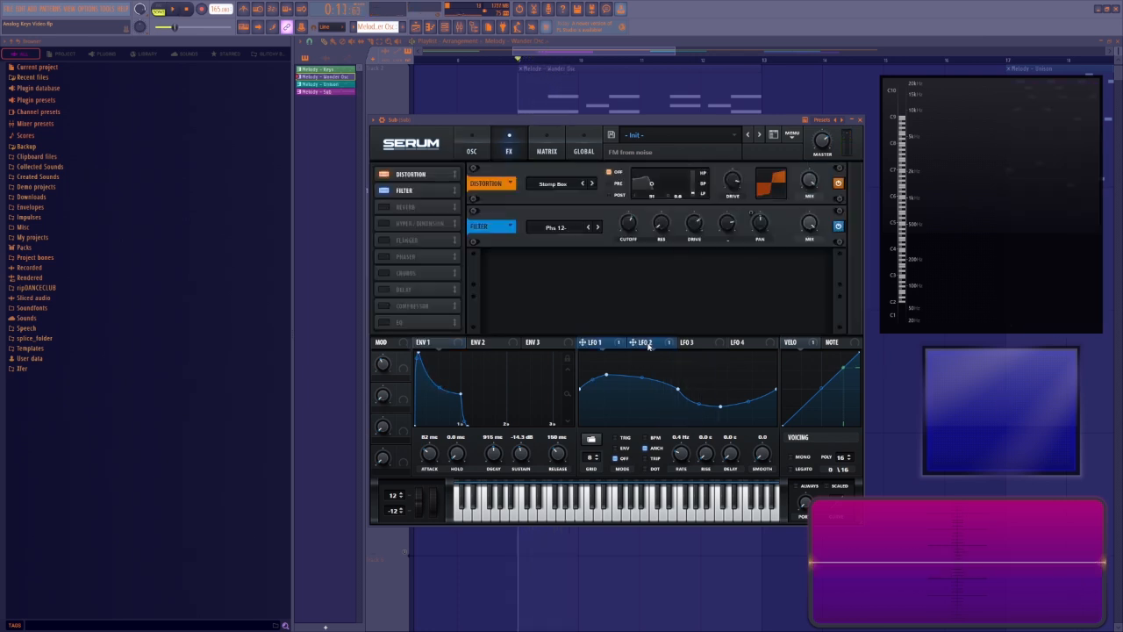
Inspect LFO 2 in the Sub patch, adjust the Phs 12- effect filter's mix and audition the sound.
{"action": "left_click", "coordinate": [646, 344]}
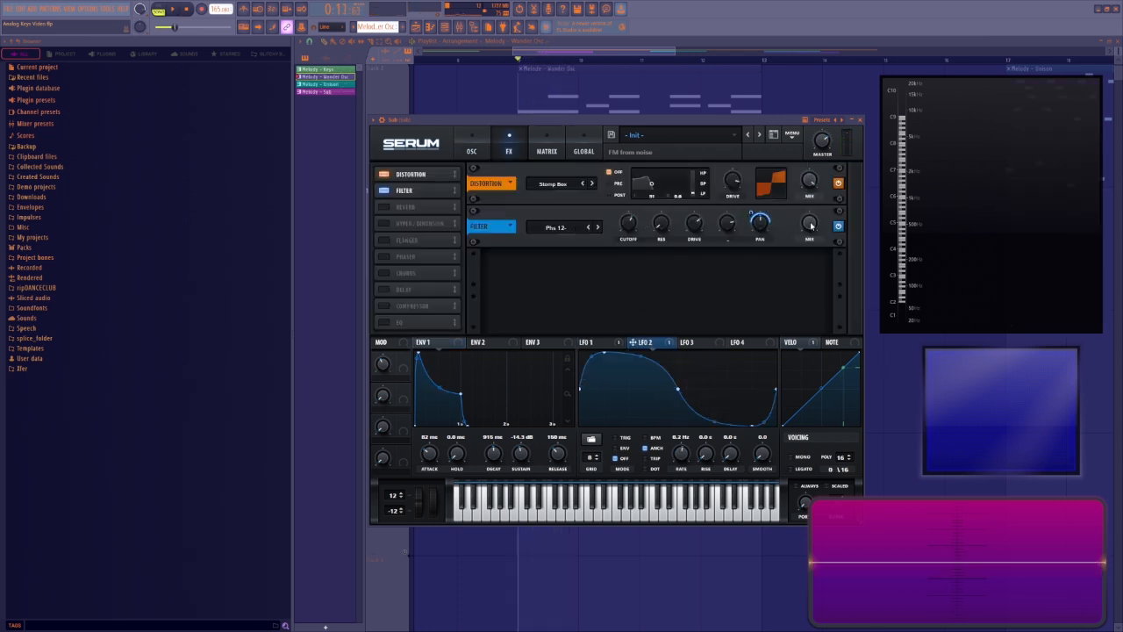
{"action": "left_click_drag", "start_coordinate": [809, 228], "coordinate": [823, 206]}
{"action": "key", "text": "space"}
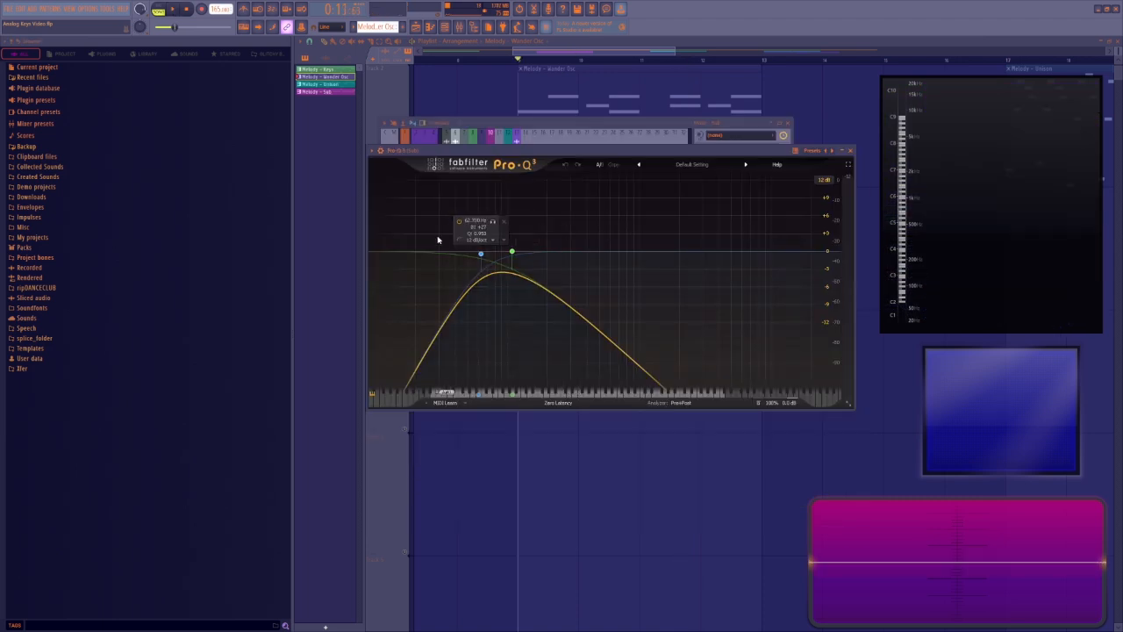
Bypass the Sub's Pro-Q 3 bands, audition the sound without EQ, and enable the bands again.
{"action": "left_click", "coordinate": [404, 349]}
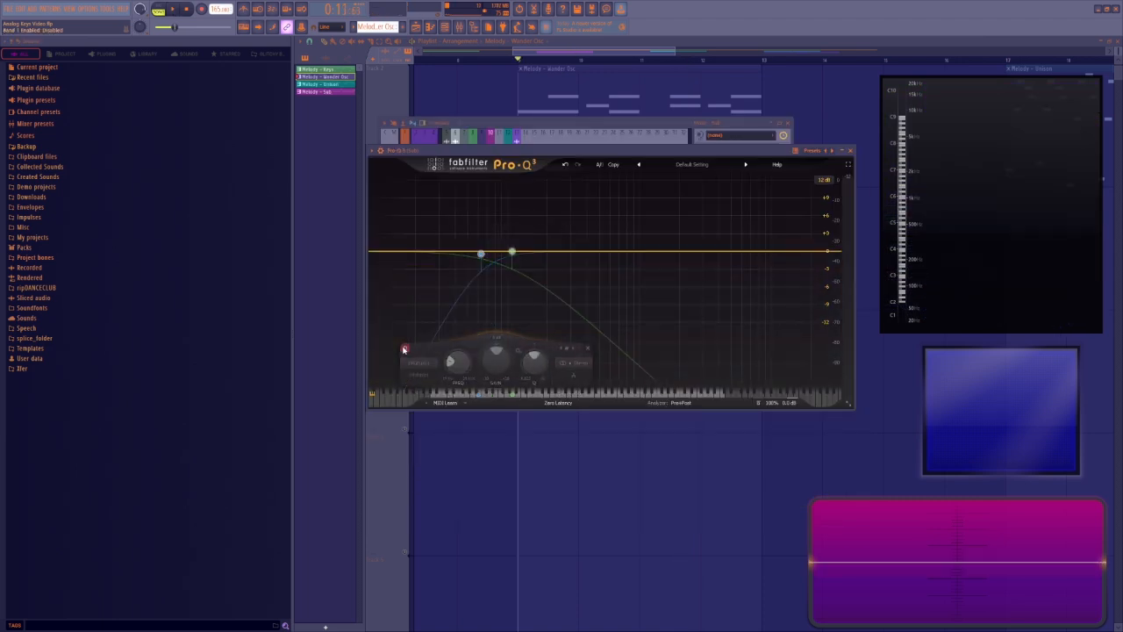
{"action": "key", "text": "space"}
{"action": "left_click", "coordinate": [404, 349]}
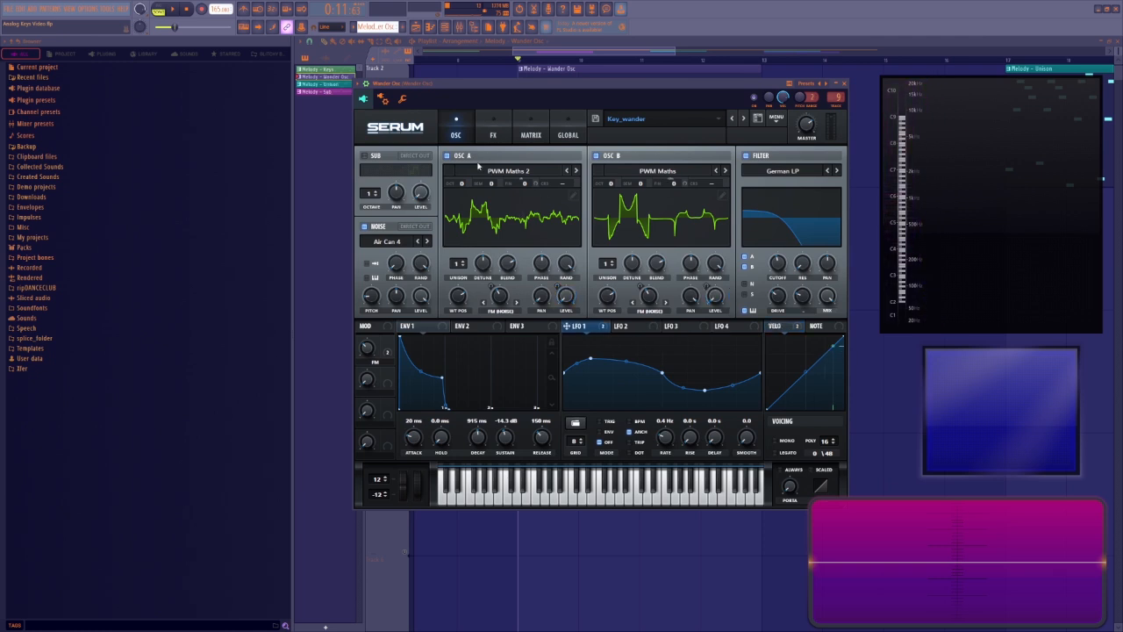
Reactivate LFO 1's A Fine and B Fine destinations in the Wander Osc patch and audition the pitch drift.
{"action": "mouse_move", "coordinate": [544, 296]}
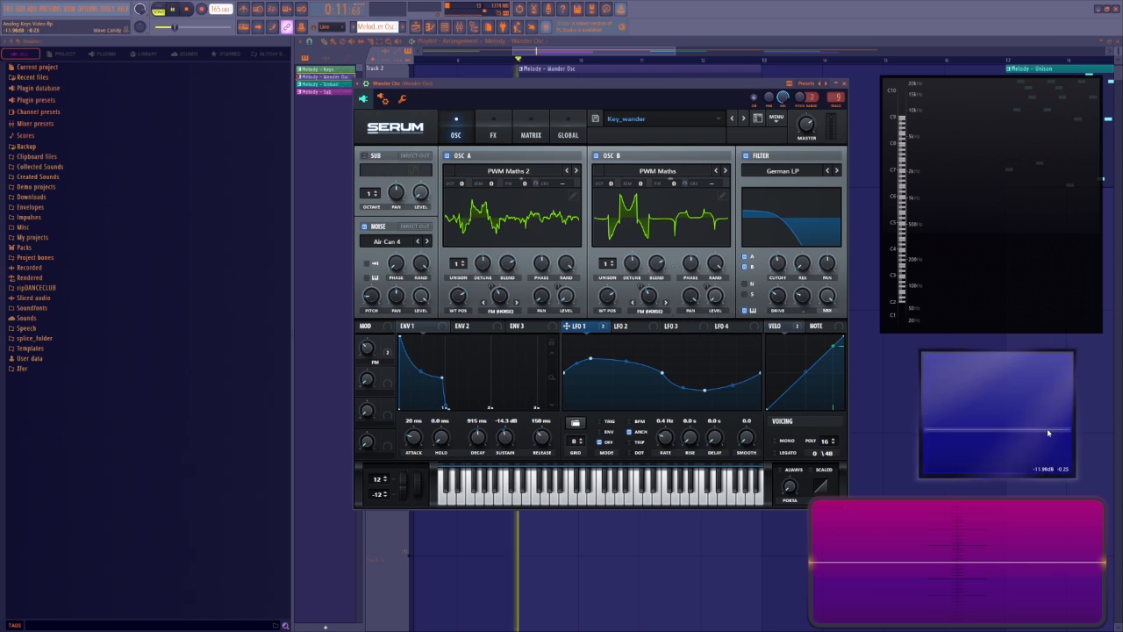
{"action": "right_click", "coordinate": [569, 329]}
{"action": "left_click", "coordinate": [597, 342]}
{"action": "right_click", "coordinate": [597, 327]}
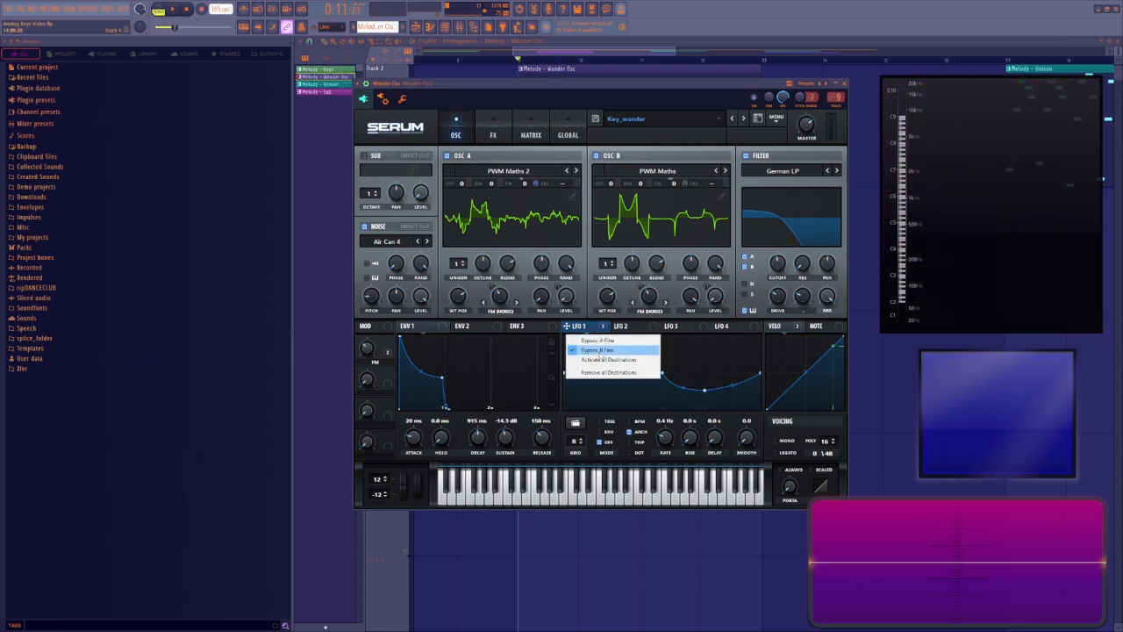
{"action": "left_click", "coordinate": [599, 350]}
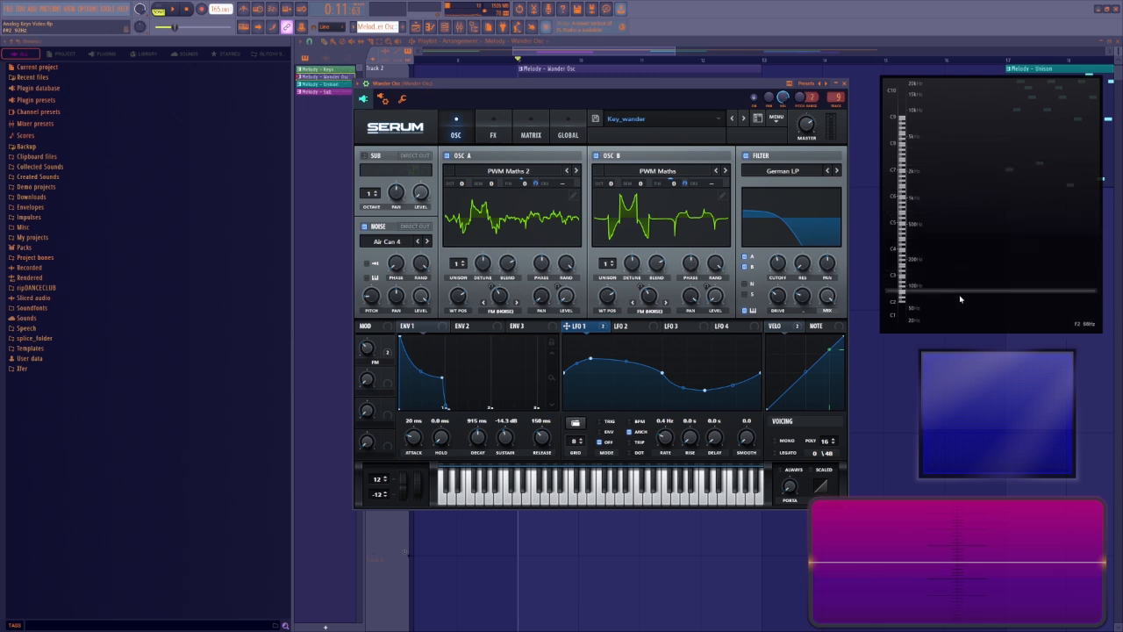
{"action": "key", "text": "space"}
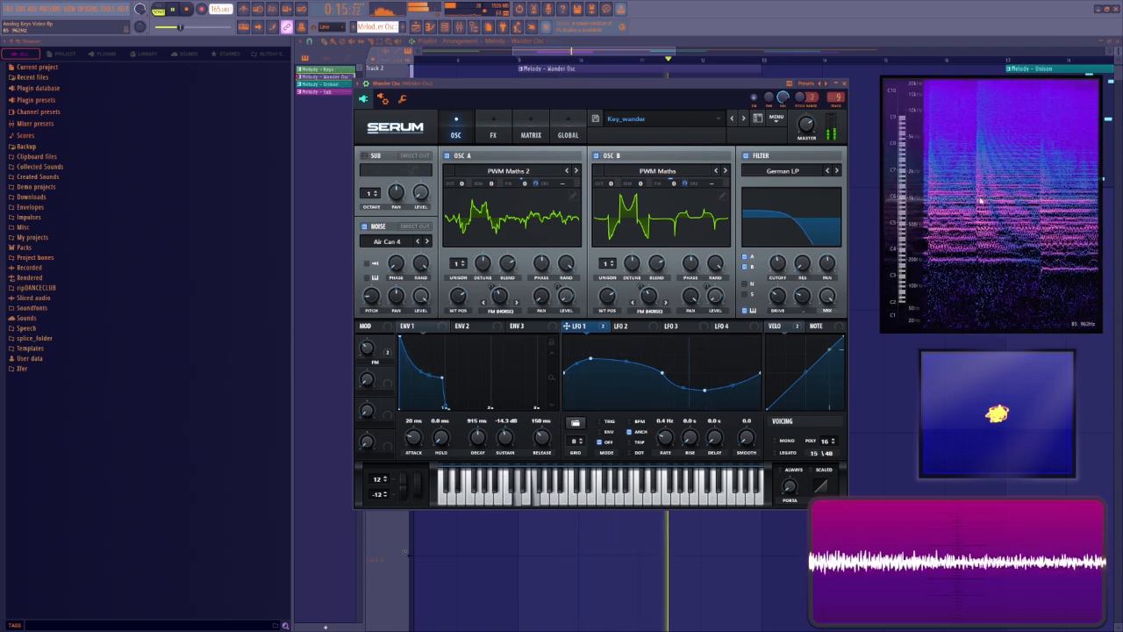
{"action": "key", "text": "space"}
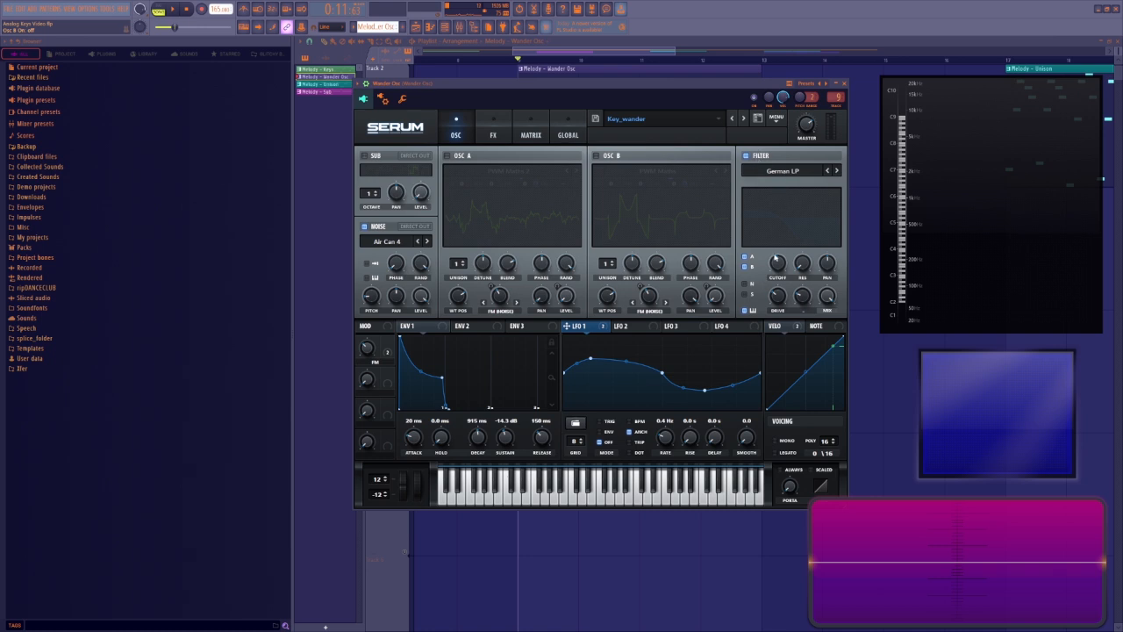
Audition the Air Can 4 noise on its own and review OSC A's warp modes, keeping the noise oscillator FM.
{"action": "key", "text": "space"}
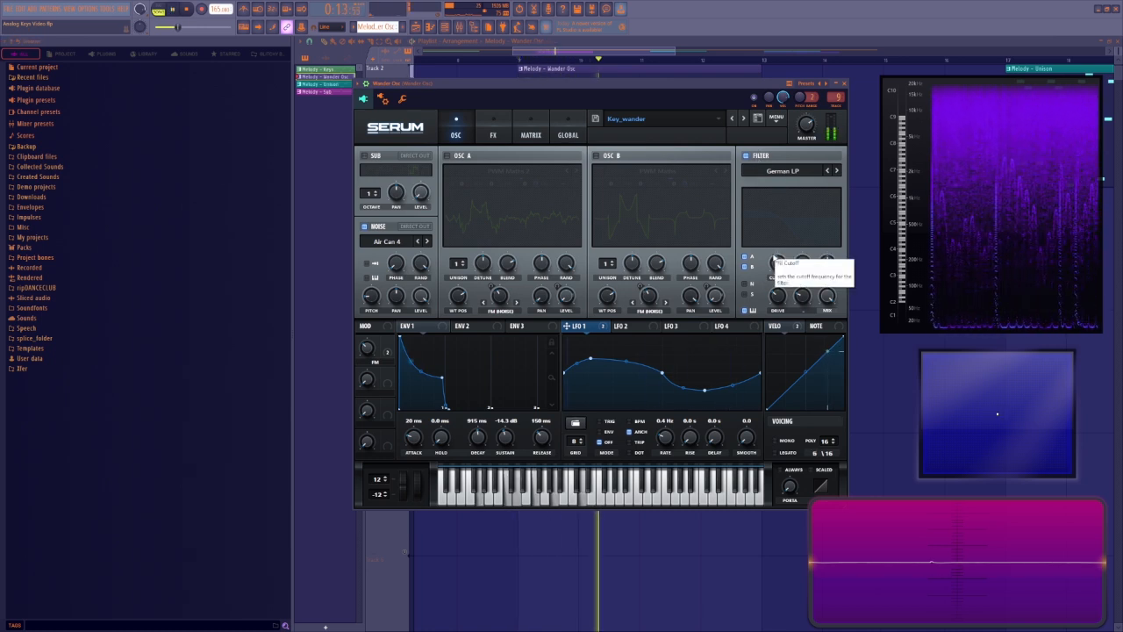
{"action": "key", "text": "space"}
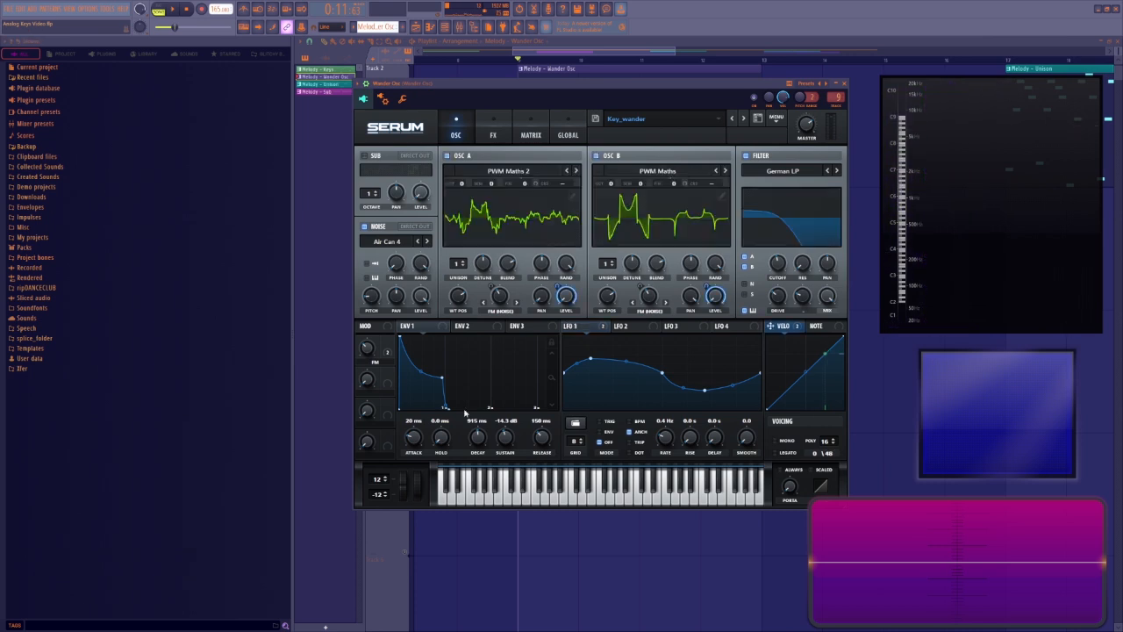
{"action": "left_click", "coordinate": [503, 312]}
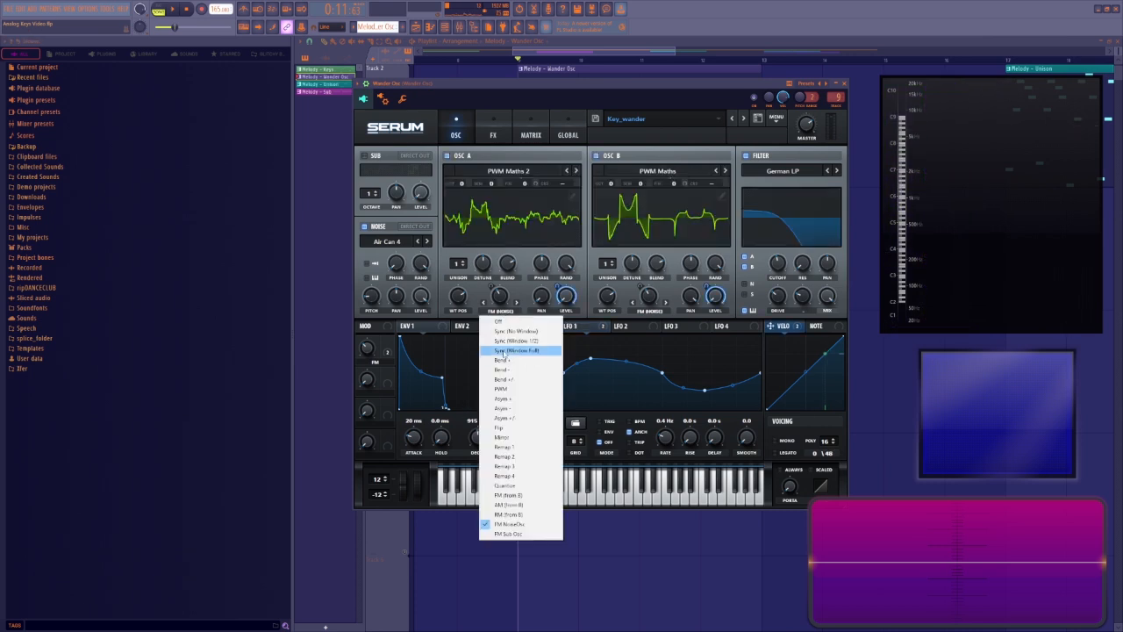
{"action": "left_click", "coordinate": [525, 524]}
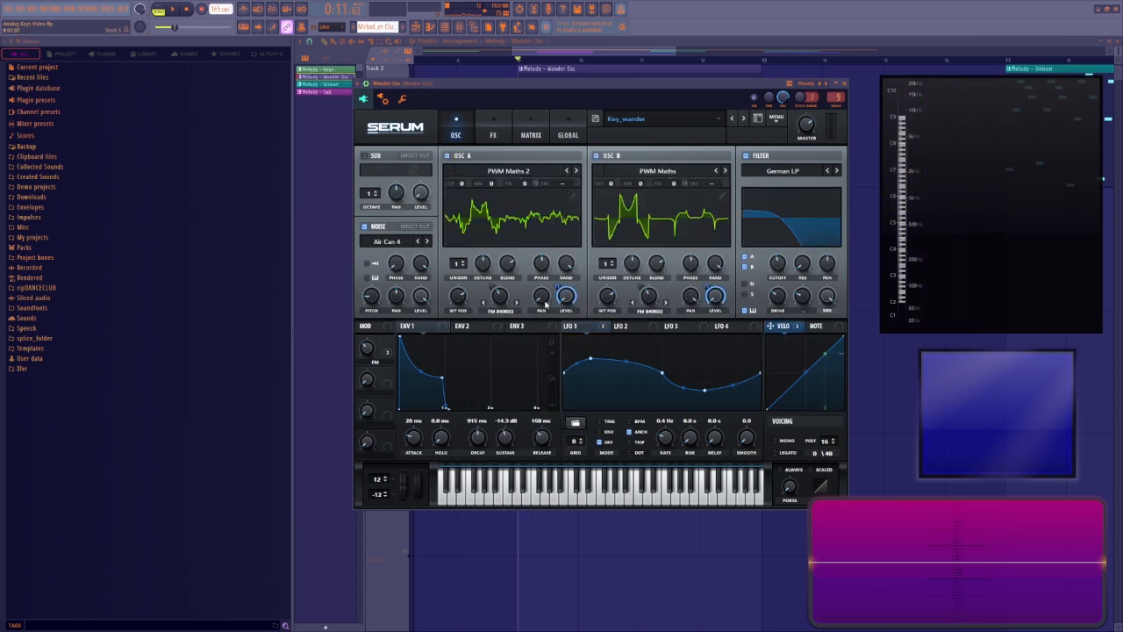
Adjust the Wander Osc patch's FM macro, which drives both oscillators' FM amounts, and audition the sound.
{"action": "mouse_move", "coordinate": [373, 340]}
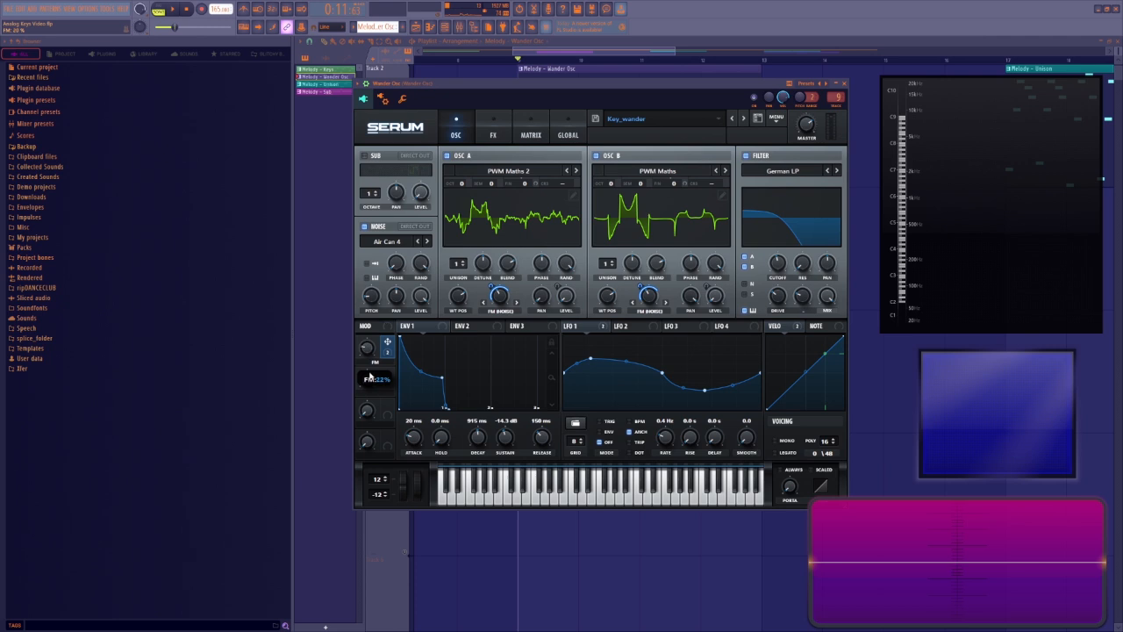
{"action": "left_click_drag", "start_coordinate": [373, 359], "coordinate": [362, 368]}
{"action": "key", "text": "space"}
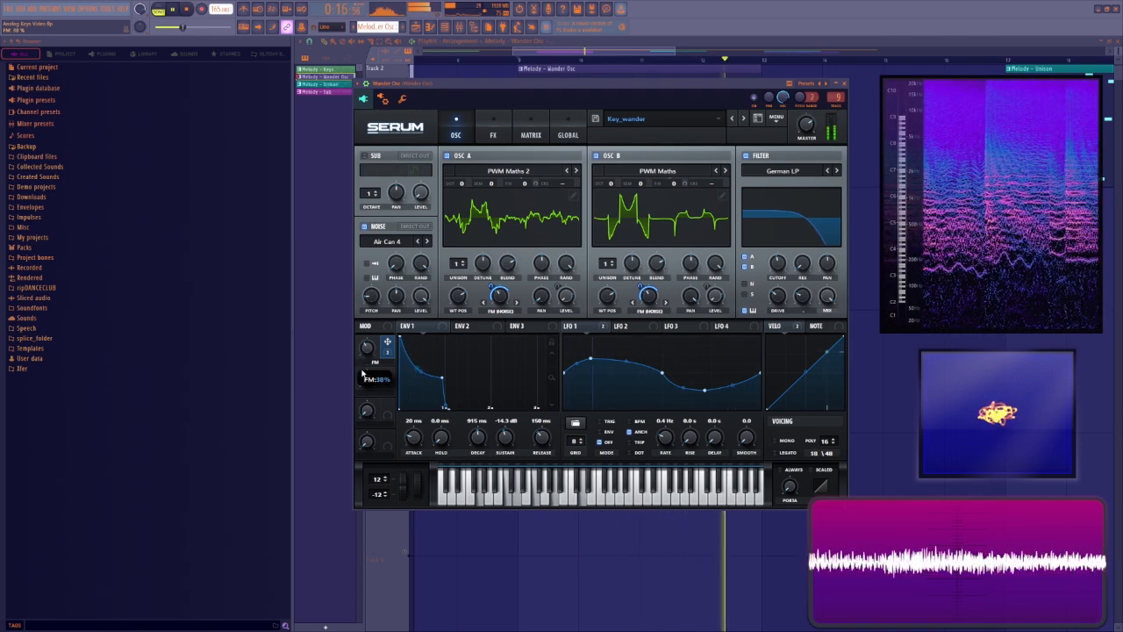
{"action": "key", "text": "space"}
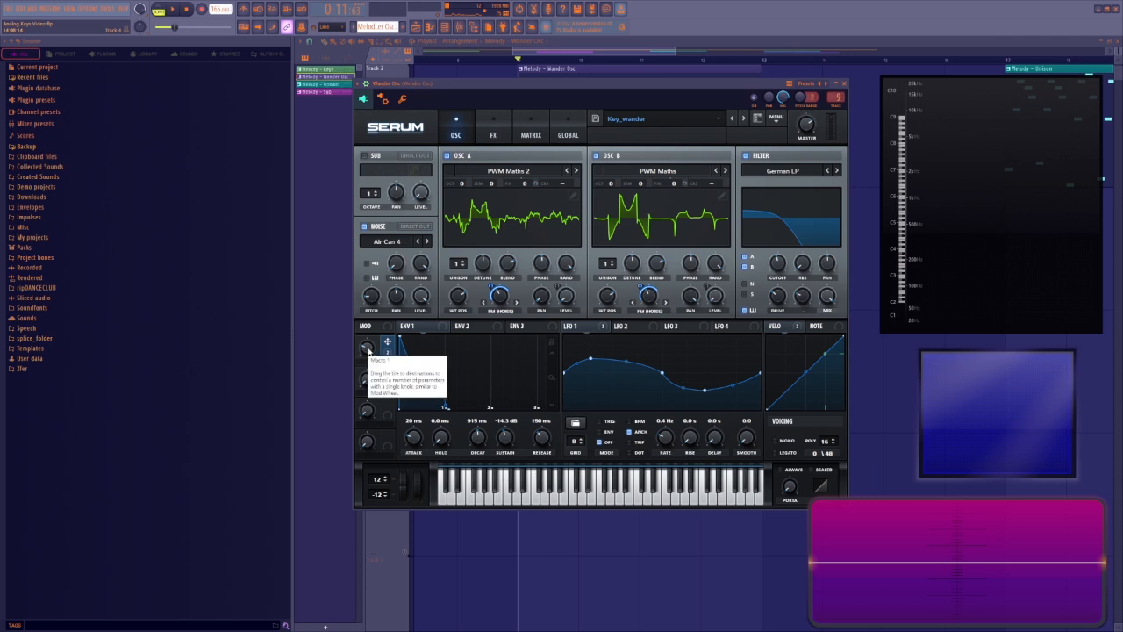
{"action": "key", "text": "space"}
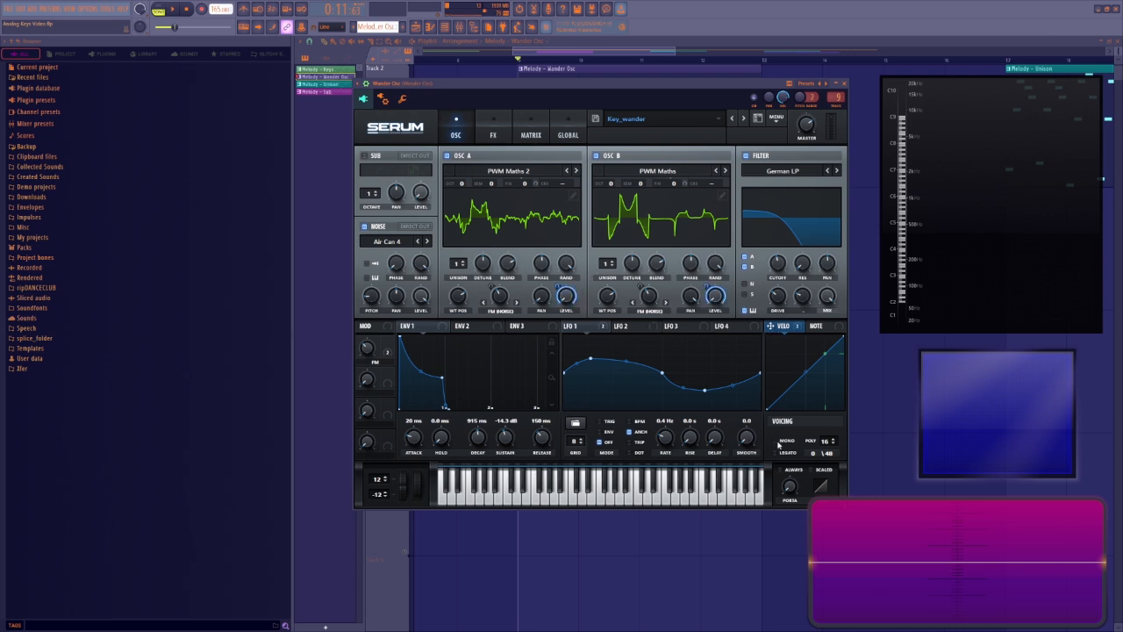
Open the mixer, select Insert 21, and review and audition its Saturn 2 and Bite effects.
{"action": "key", "text": "F7"}
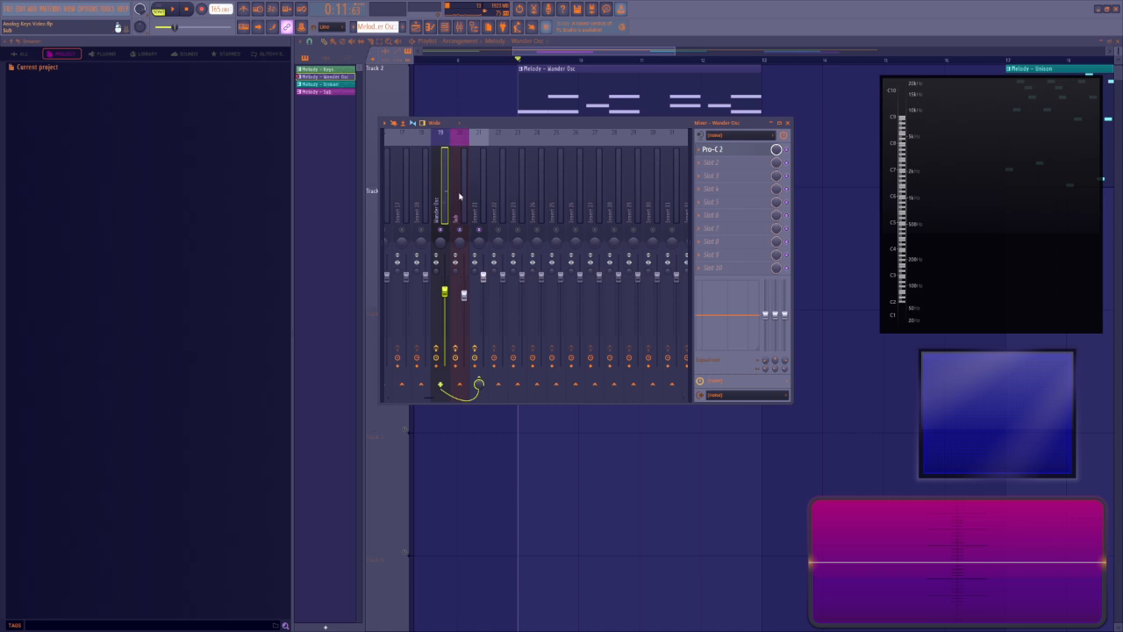
{"action": "left_click", "coordinate": [460, 199]}
{"action": "left_click", "coordinate": [476, 200]}
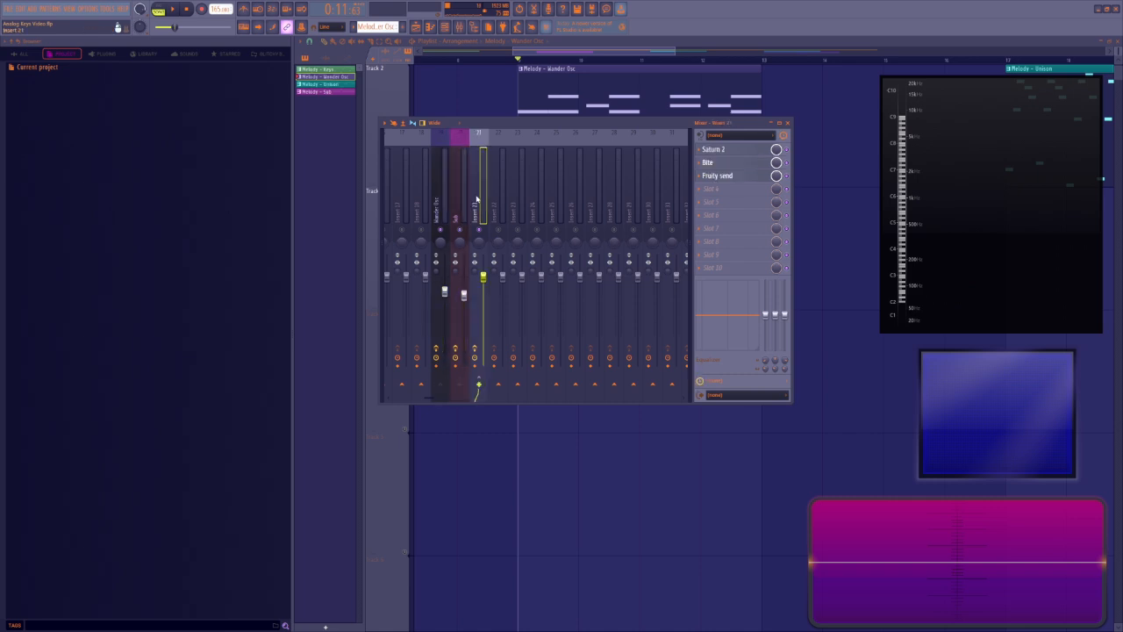
{"action": "left_click", "coordinate": [715, 149]}
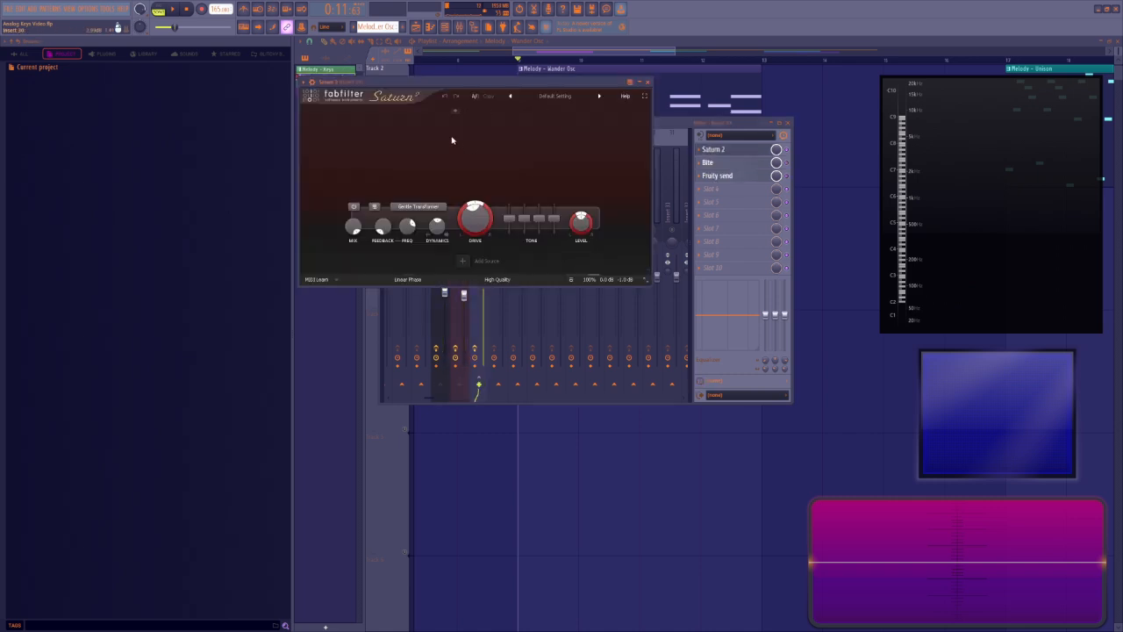
{"action": "left_click_drag", "start_coordinate": [452, 86], "coordinate": [515, 109]}
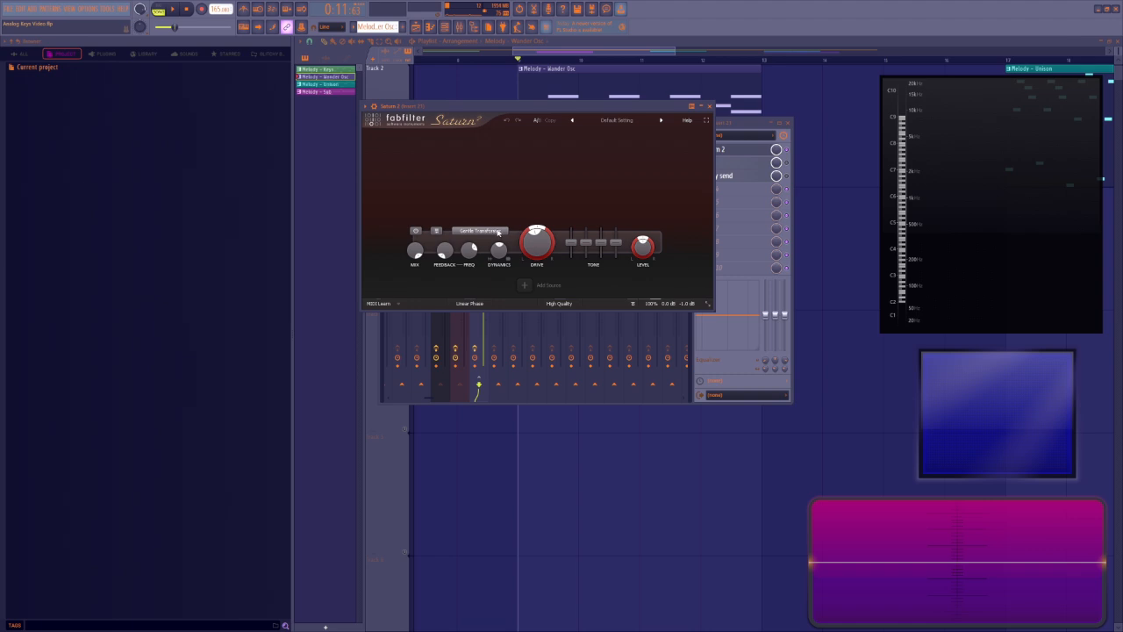
{"action": "key", "text": "space"}
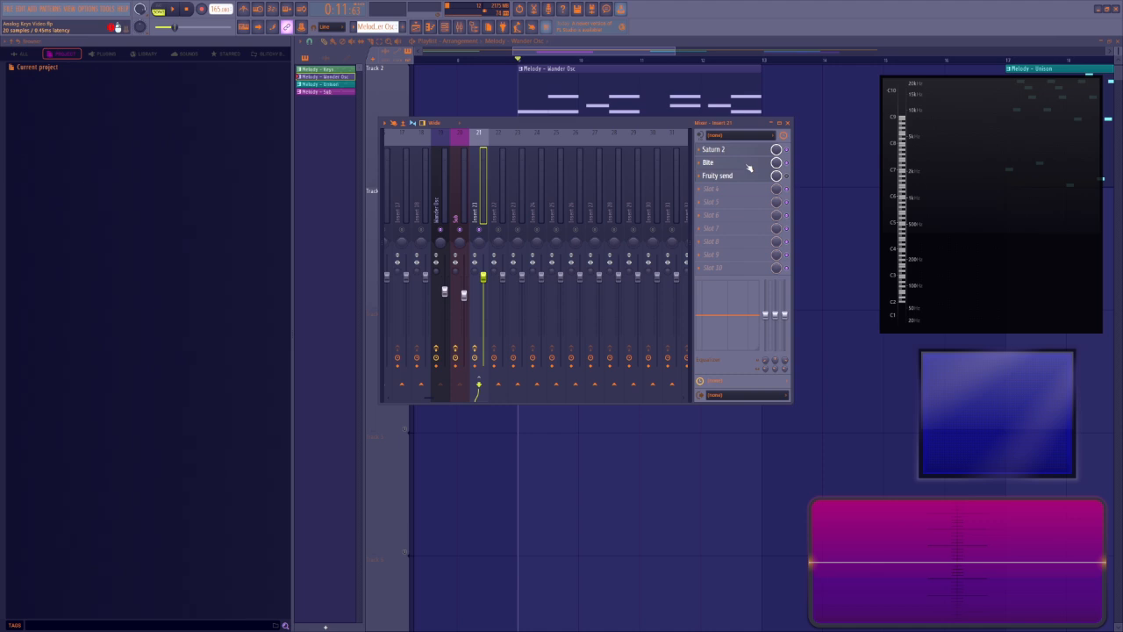
{"action": "left_click", "coordinate": [748, 166]}
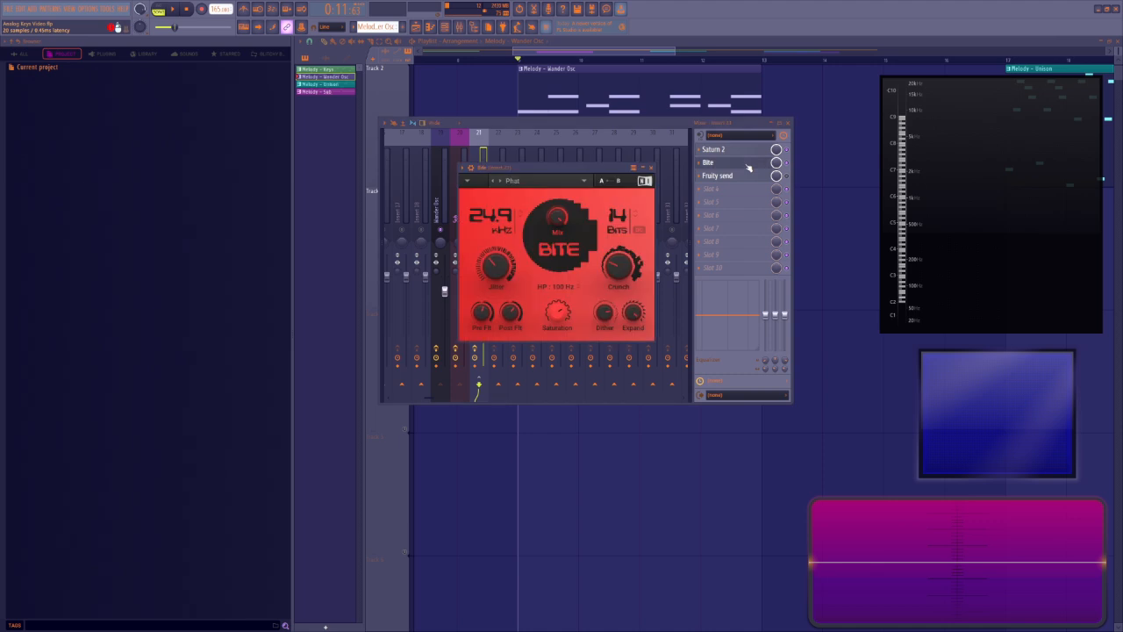
{"action": "key", "text": "space"}
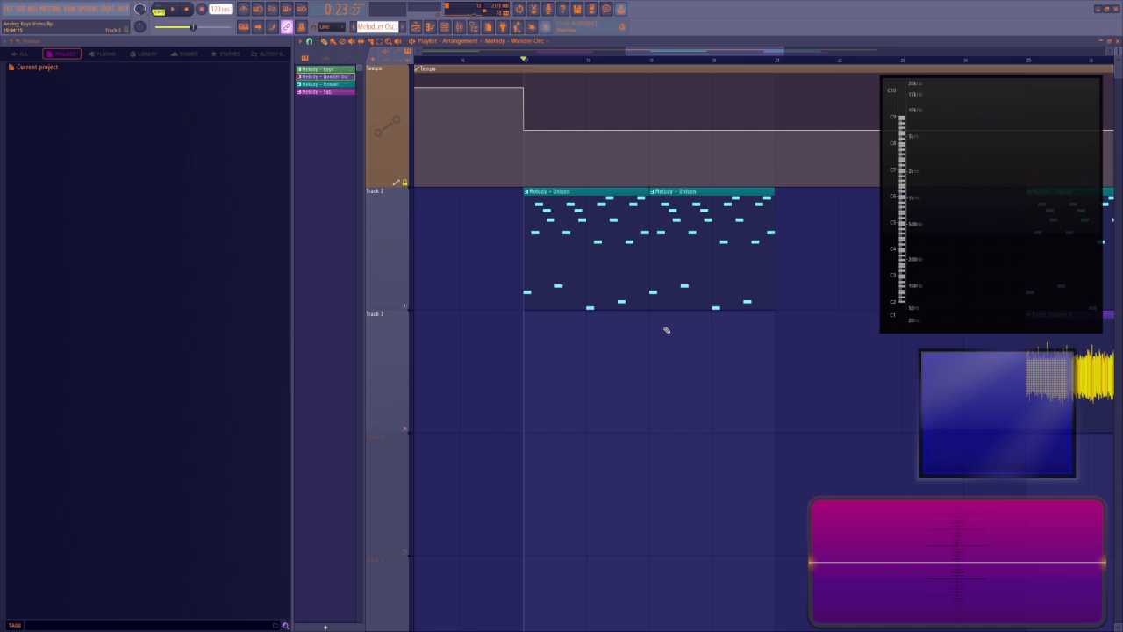
Audition the Unison section of the playlist and open a Serum Init patch through the channel rack.
{"action": "key", "text": "space"}
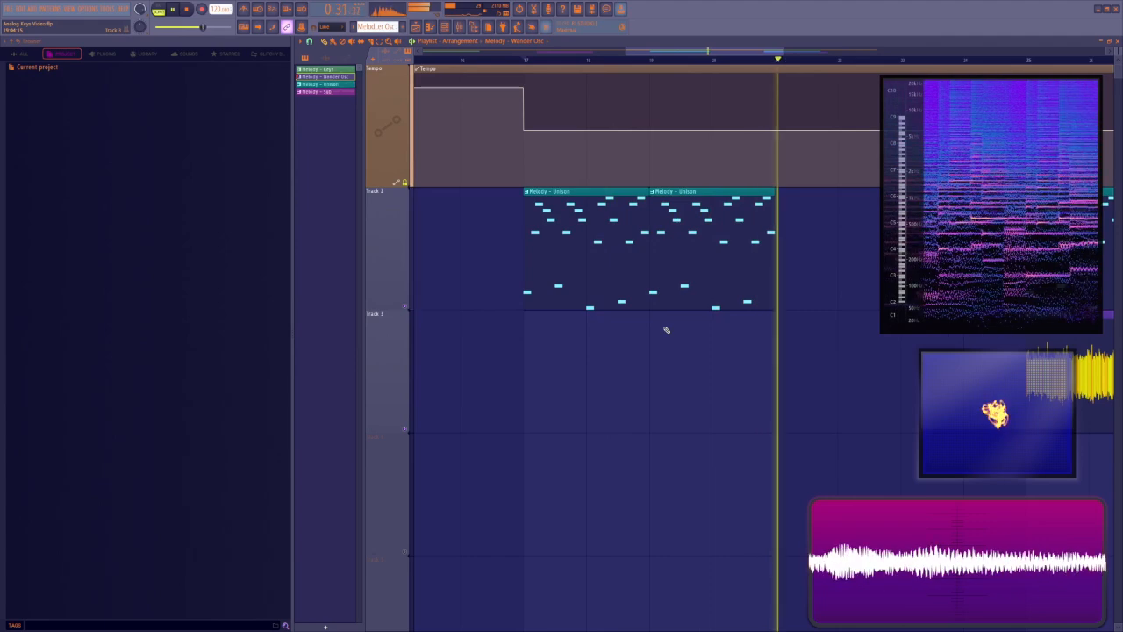
{"action": "key", "text": "space"}
{"action": "left_click", "coordinate": [449, 31]}
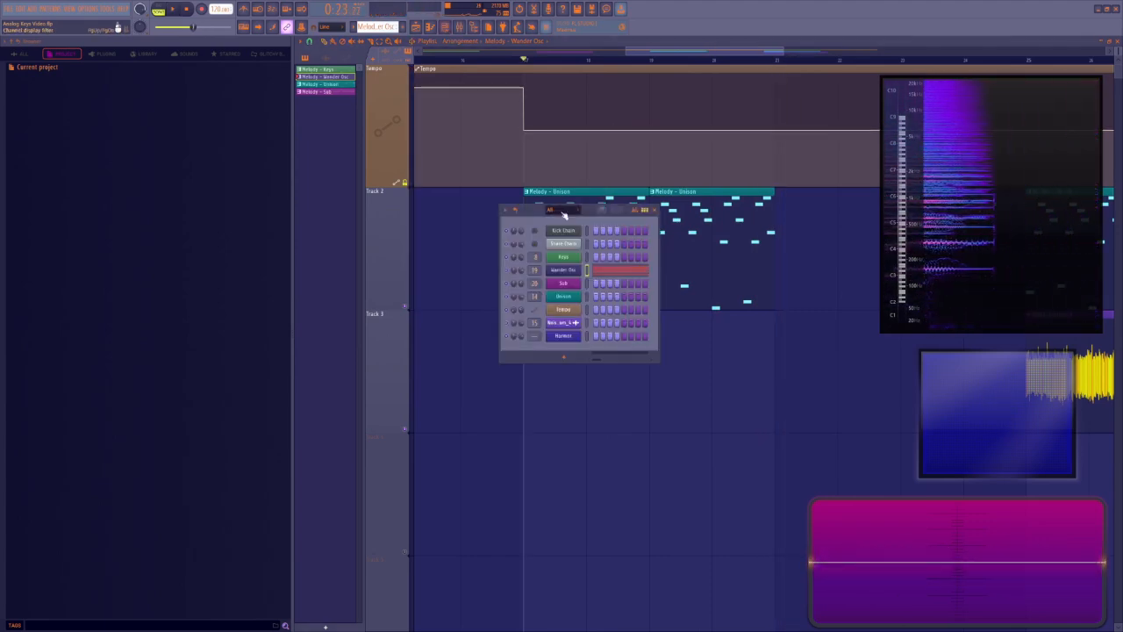
{"action": "left_click", "coordinate": [568, 321]}
Set OSC A's unison to 11 voices in the Init patch and adjust its detune and blend.
{"action": "left_click_drag", "start_coordinate": [452, 227], "coordinate": [454, 181]}
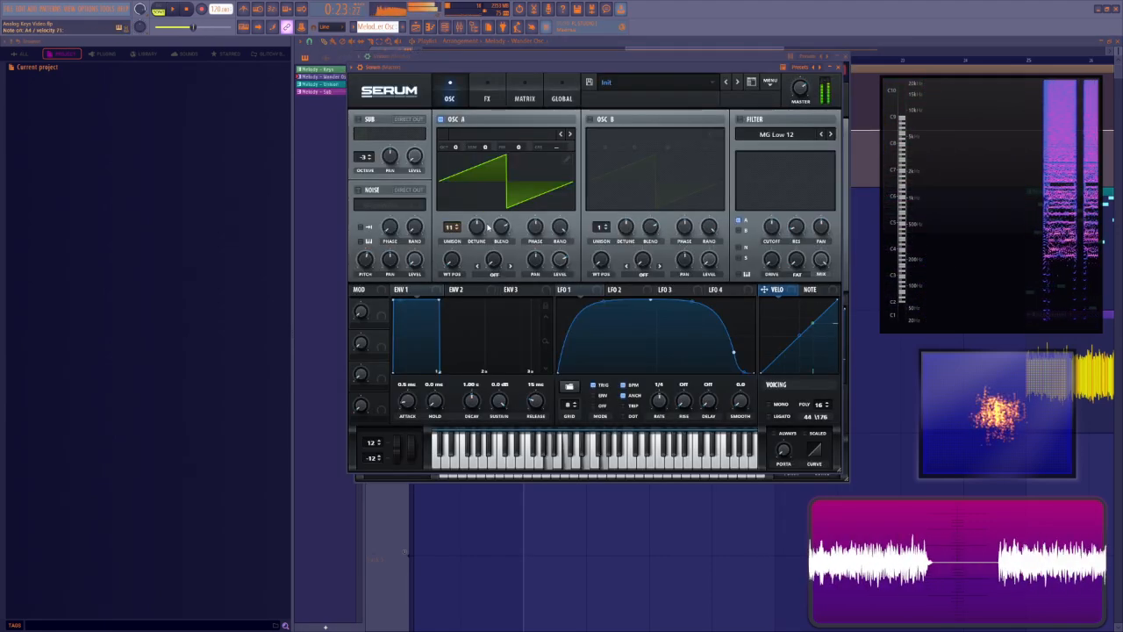
{"action": "mouse_move", "coordinate": [477, 230]}
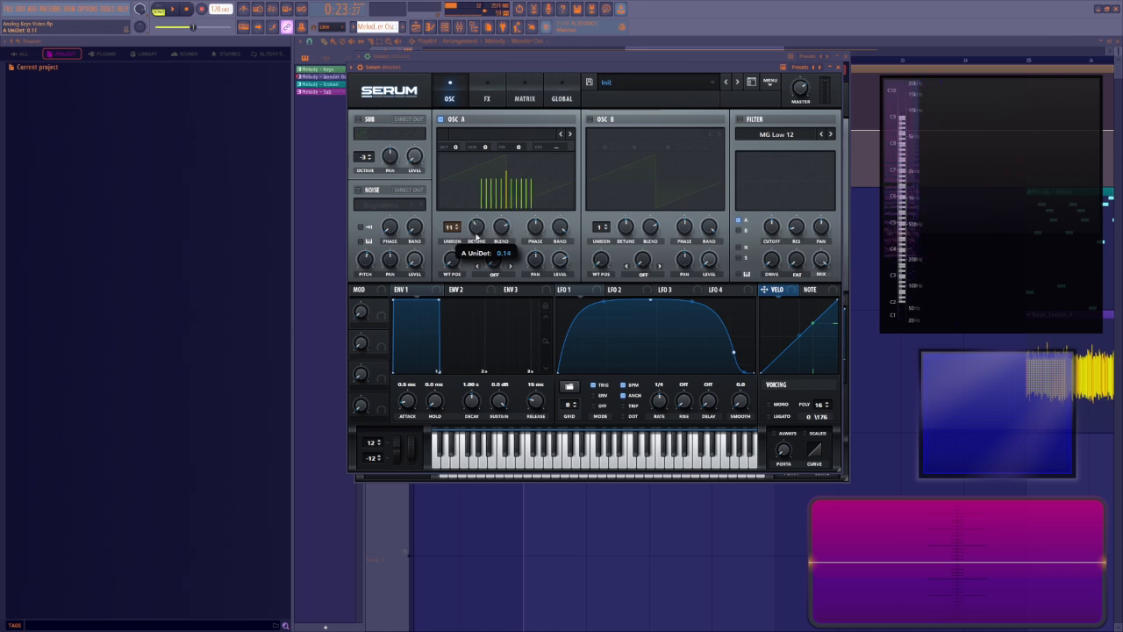
{"action": "scroll", "coordinate": [477, 230], "scroll_direction": "down", "scroll_amount": 3}
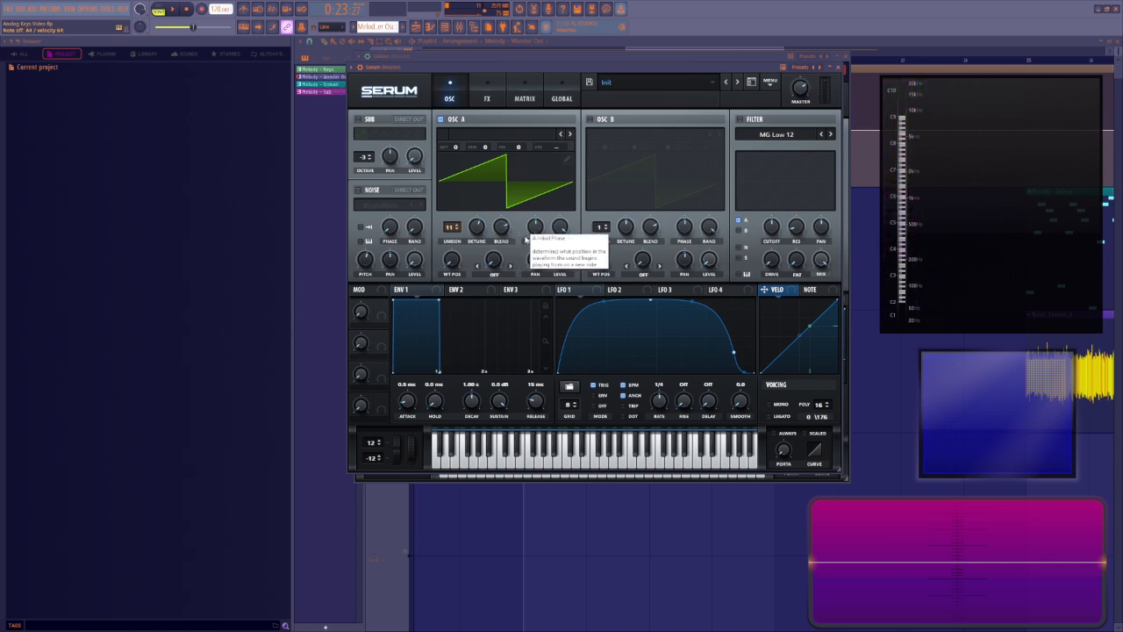
{"action": "left_click_drag", "start_coordinate": [478, 229], "coordinate": [491, 274]}
{"action": "mouse_move", "coordinate": [498, 228]}
{"action": "left_click_drag", "start_coordinate": [499, 230], "coordinate": [501, 231]}
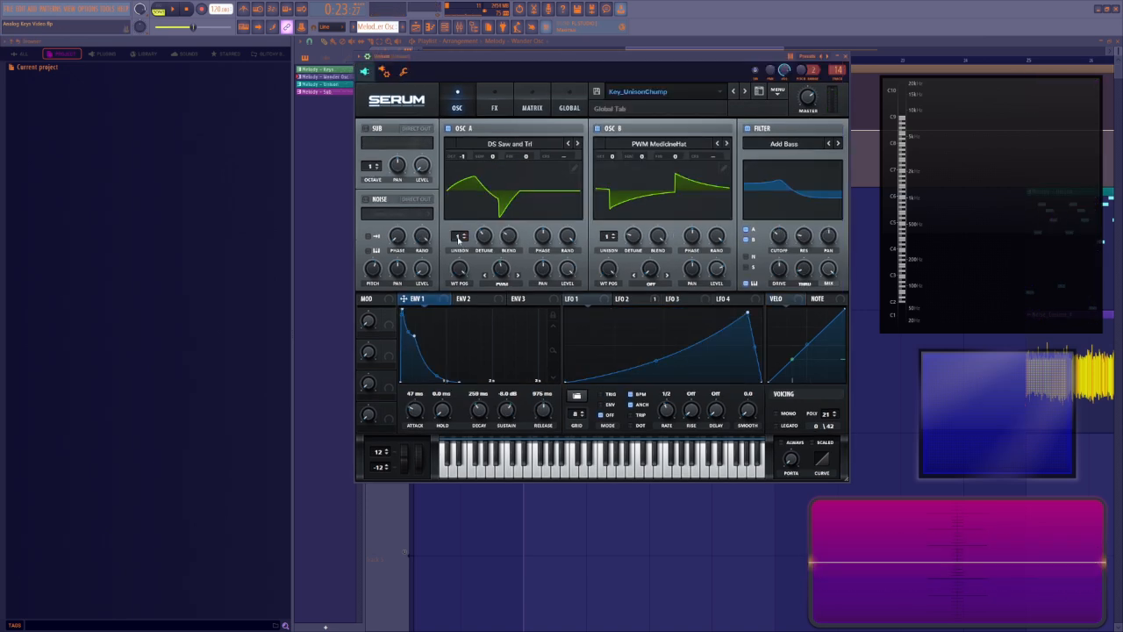
Set OSC A's unison to 10 voices in the Key_UnisonChump patch and check its unison mode list, keeping Random.
{"action": "mouse_move", "coordinate": [478, 190]}
{"action": "left_mouse_down"}
{"action": "mouse_move", "coordinate": [481, 176]}
{"action": "mouse_move", "coordinate": [483, 189]}
{"action": "left_mouse_up"}
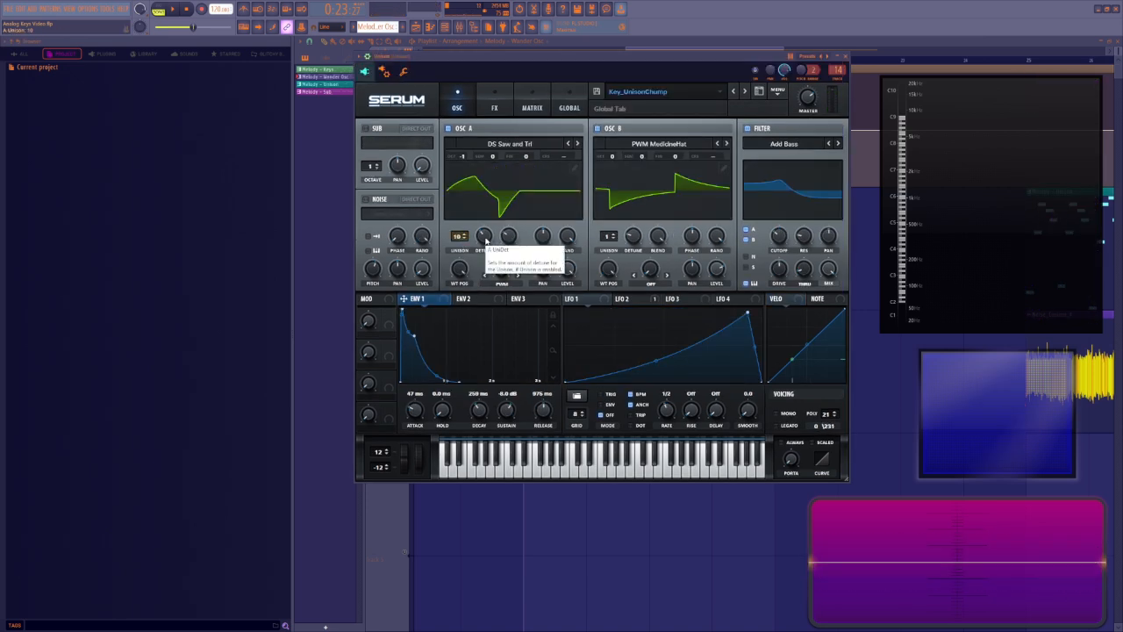
{"action": "left_click", "coordinate": [485, 239]}
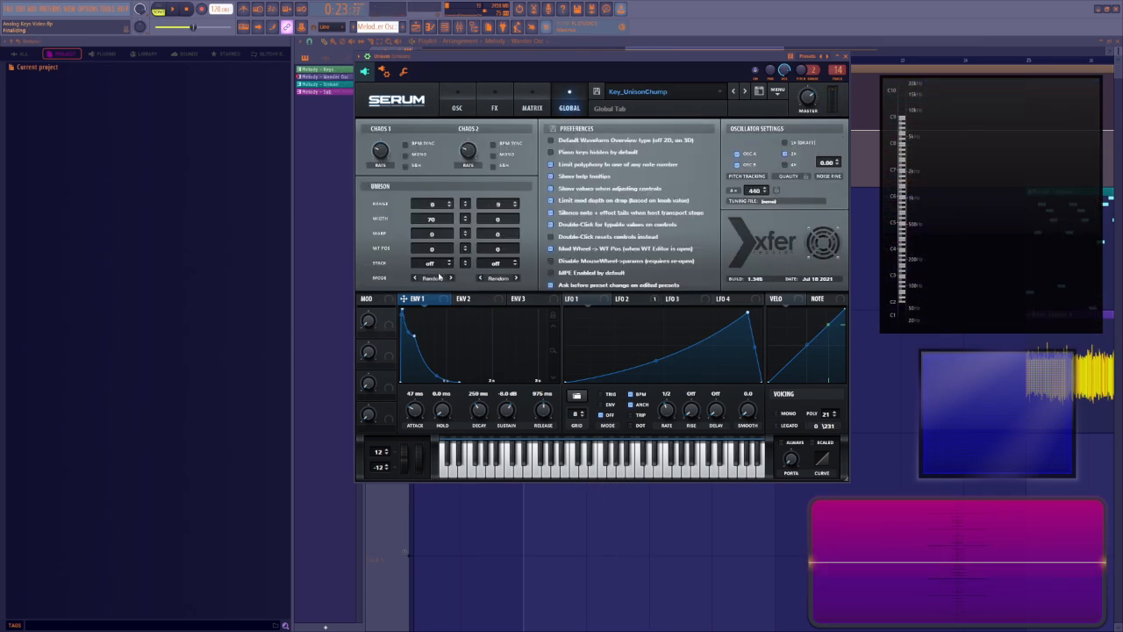
{"action": "left_click", "coordinate": [439, 278]}
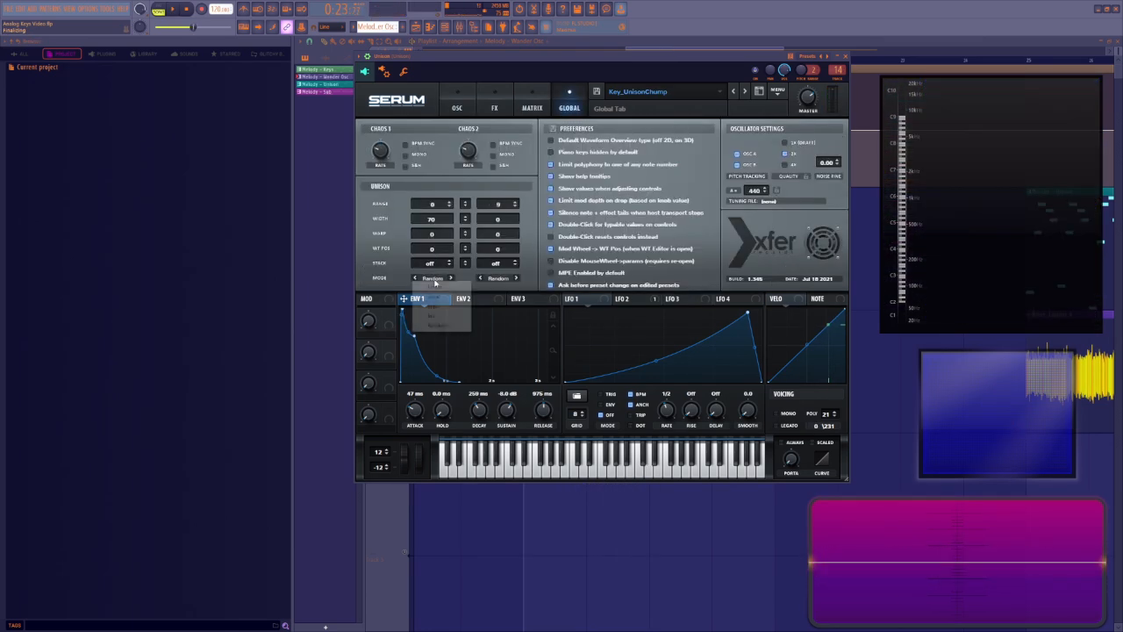
{"action": "left_click", "coordinate": [441, 324]}
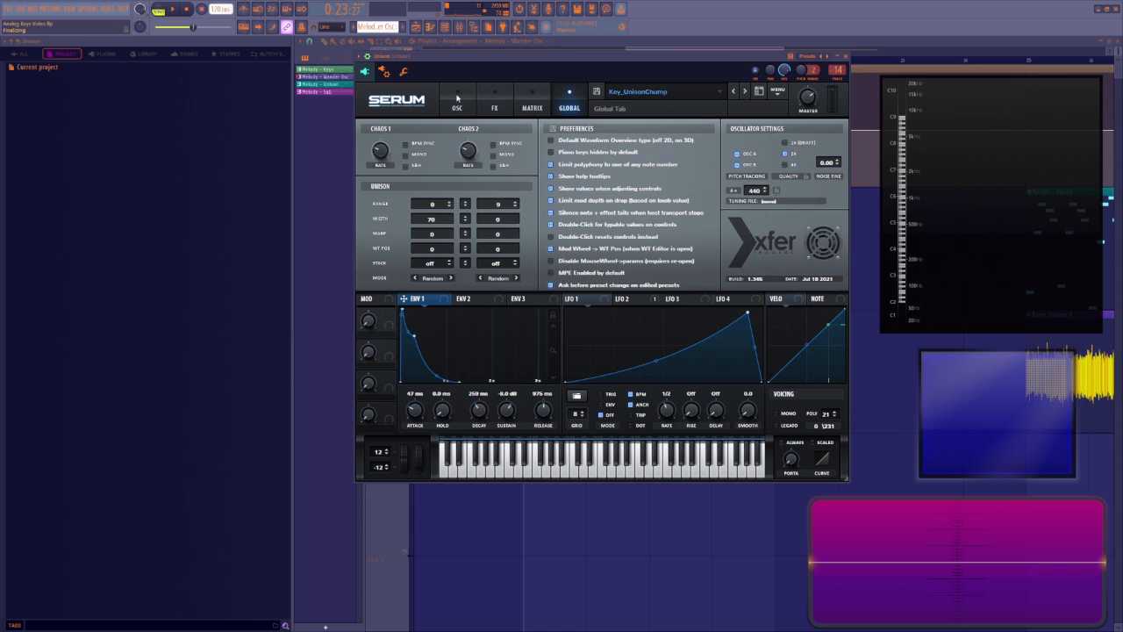
Adjust OSC A's unison width in the global settings and return to the oscillator view.
{"action": "left_click", "coordinate": [456, 101]}
{"action": "left_click", "coordinate": [551, 106]}
{"action": "left_click_drag", "start_coordinate": [439, 224], "coordinate": [449, 189]}
{"action": "left_click", "coordinate": [456, 103]}
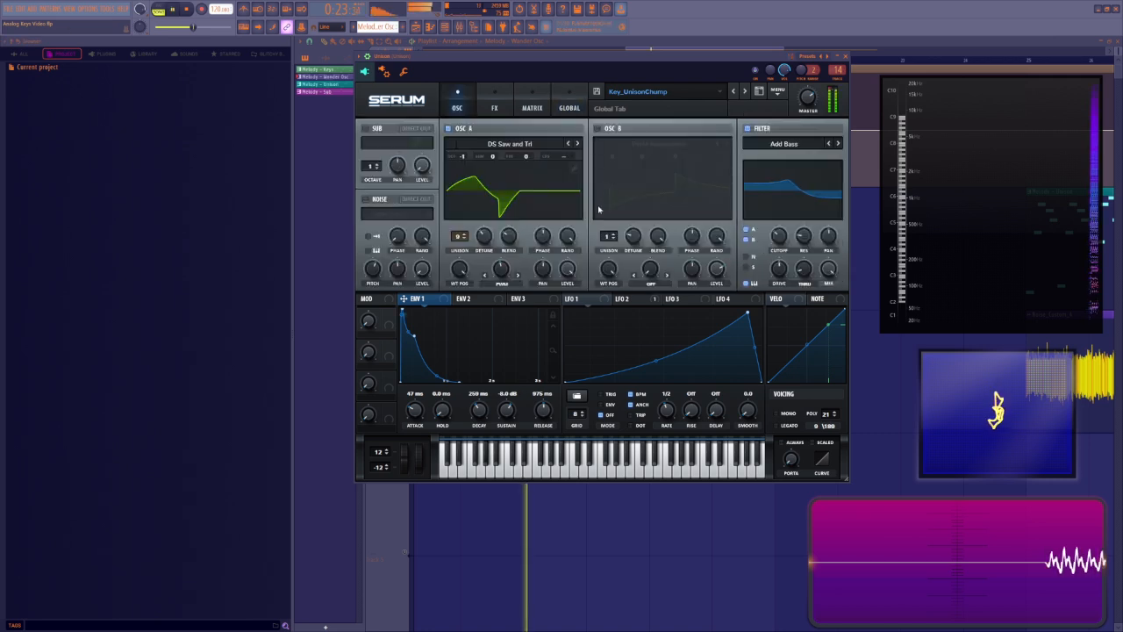
Stop playback, enable OSC B in place of OSC A, set its unison to 5 voices and adjust its blend.
{"action": "key", "text": "space"}
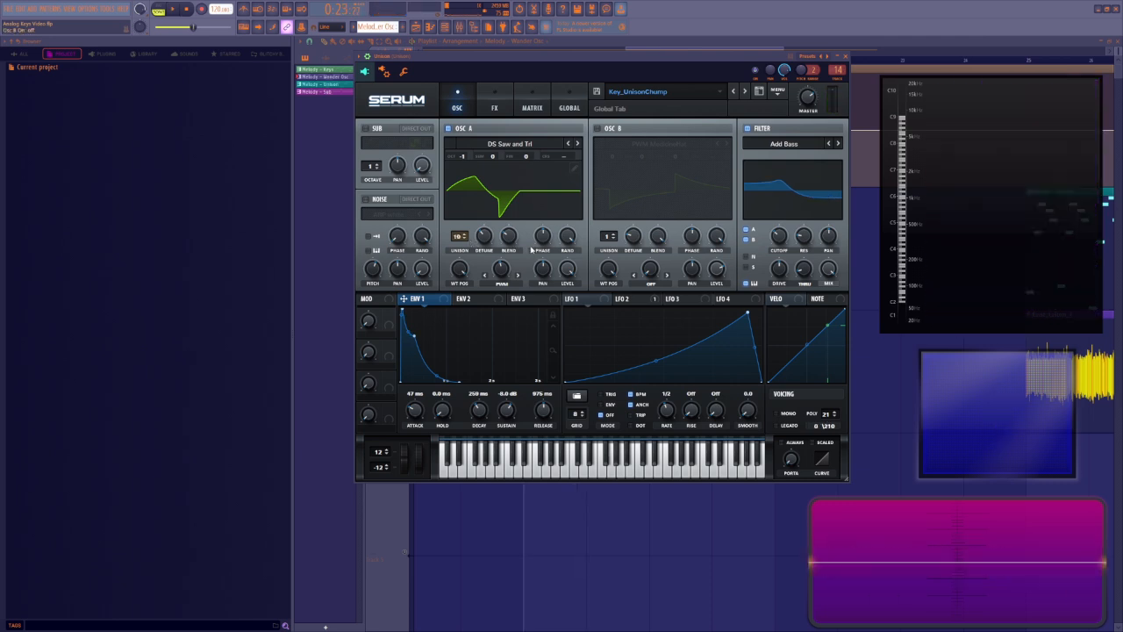
{"action": "left_click", "coordinate": [599, 128]}
{"action": "left_click", "coordinate": [449, 128]}
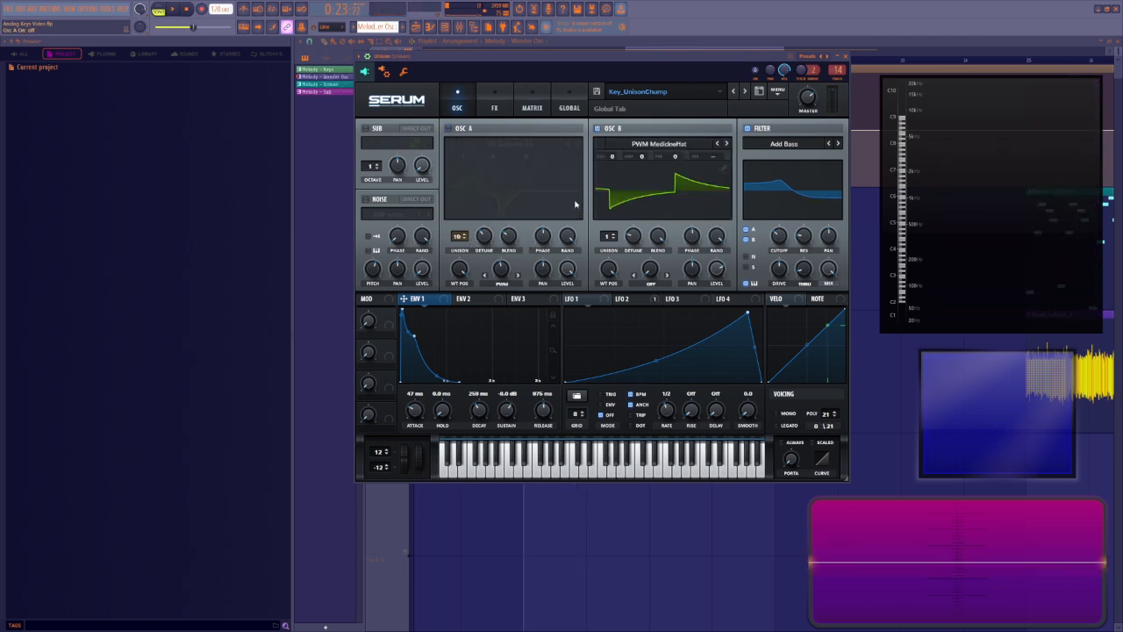
{"action": "left_click_drag", "start_coordinate": [608, 236], "coordinate": [608, 219]}
{"action": "left_click_drag", "start_coordinate": [658, 250], "coordinate": [658, 239]}
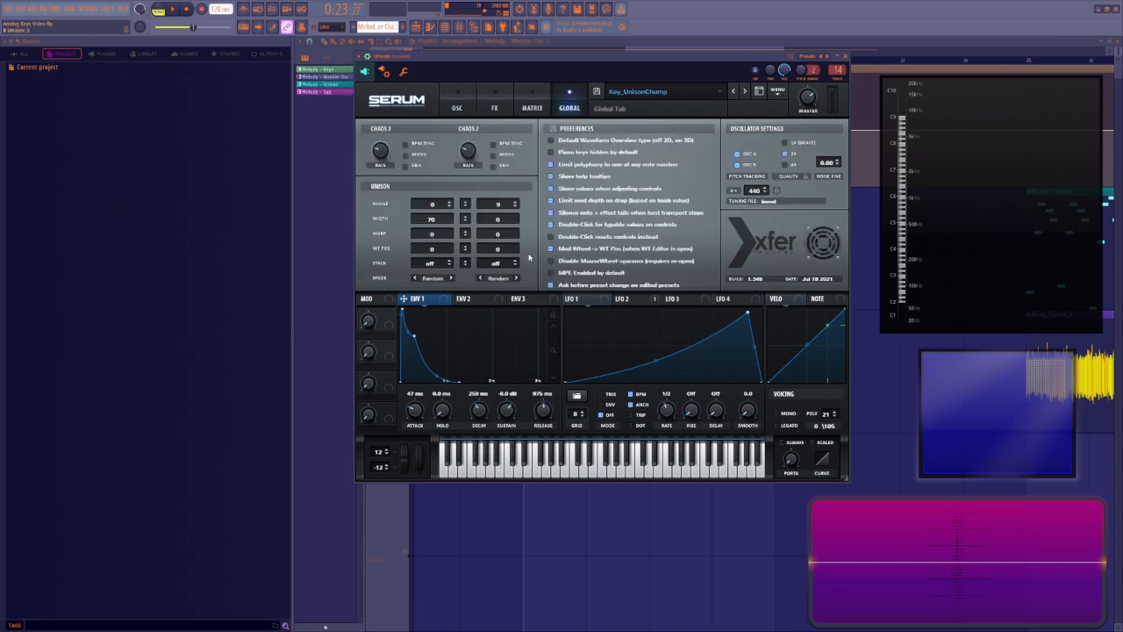
Choose Random as OSC B's unison mode in the global settings and return to the oscillator view.
{"action": "left_click", "coordinate": [498, 278]}
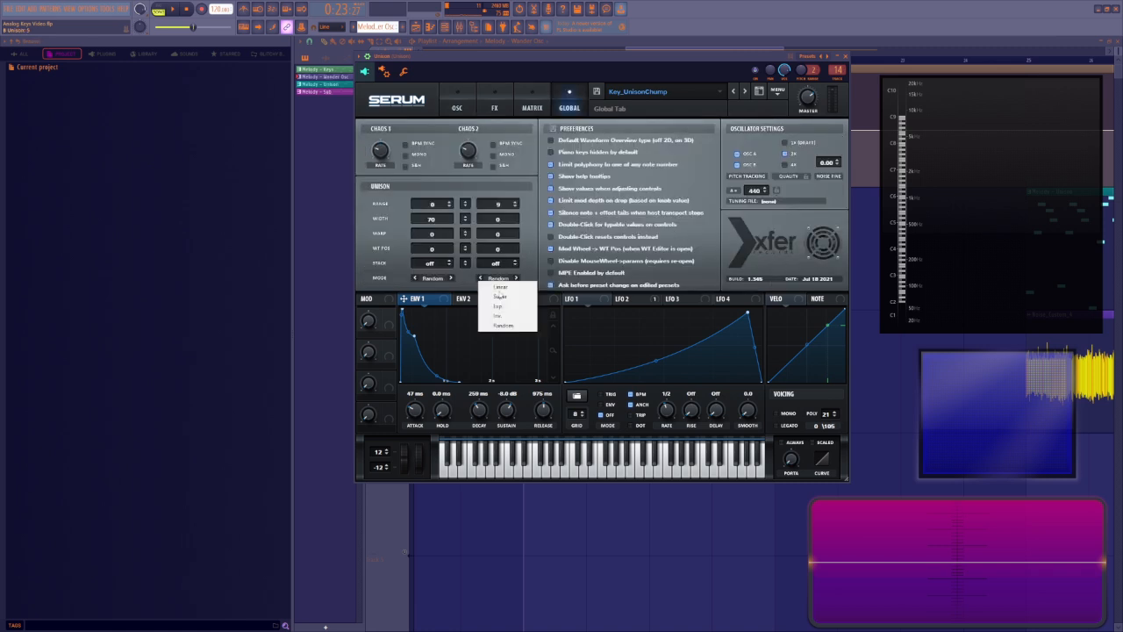
{"action": "left_click", "coordinate": [500, 327]}
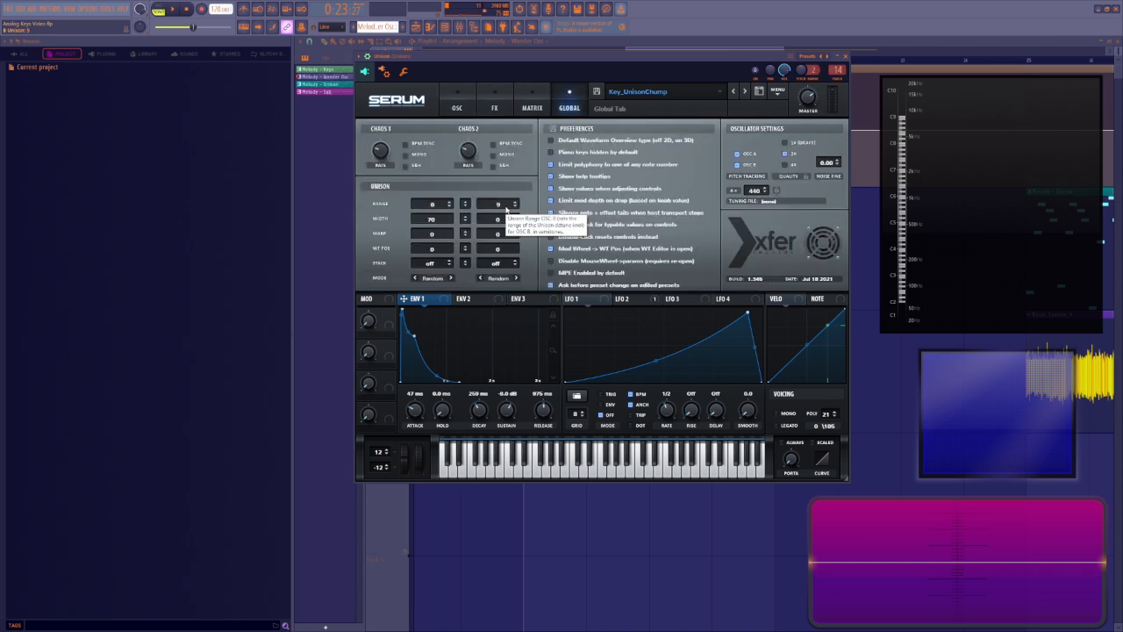
{"action": "left_click", "coordinate": [458, 97]}
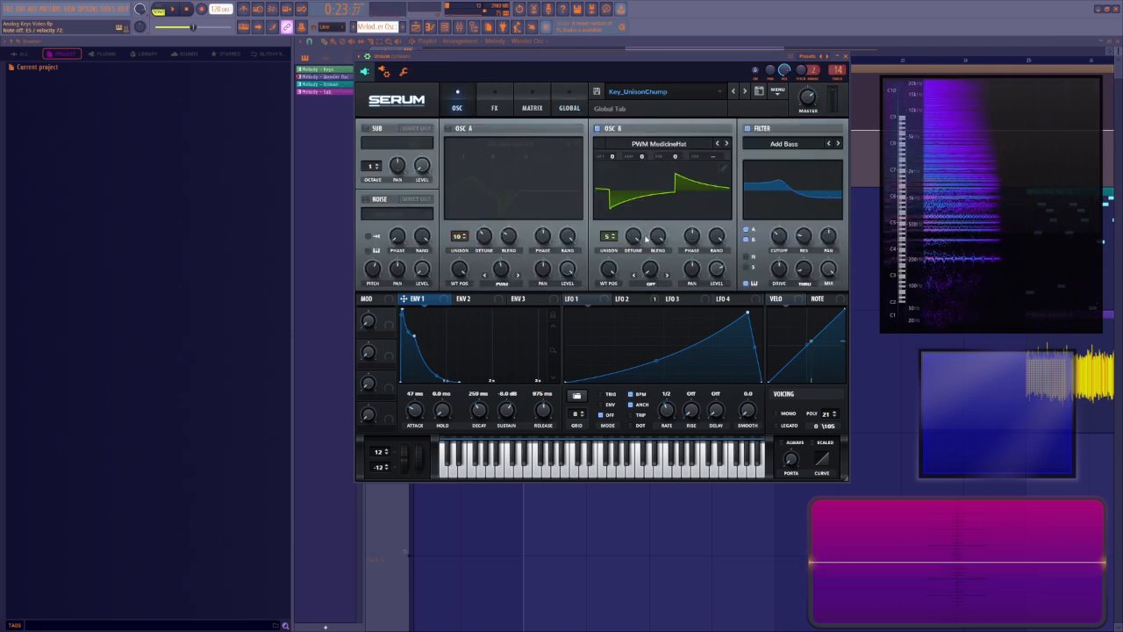
Adjust OSC B's unison detune, audition the patch and toggle the noise oscillator.
{"action": "left_click_drag", "start_coordinate": [636, 238], "coordinate": [657, 235]}
{"action": "key", "text": "space"}
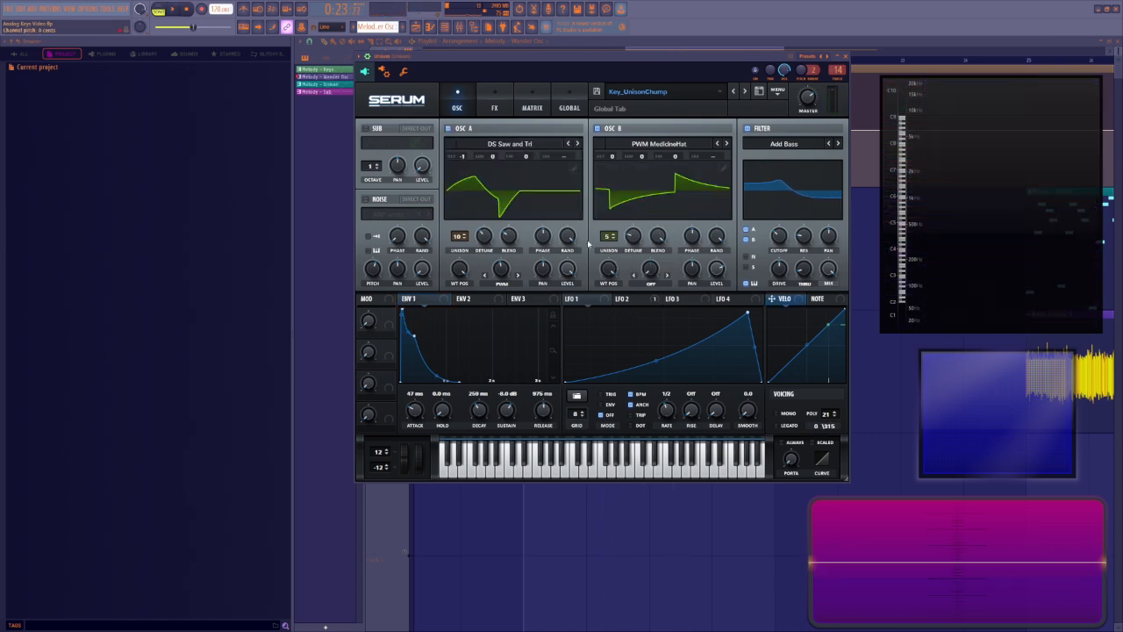
{"action": "left_click", "coordinate": [366, 200]}
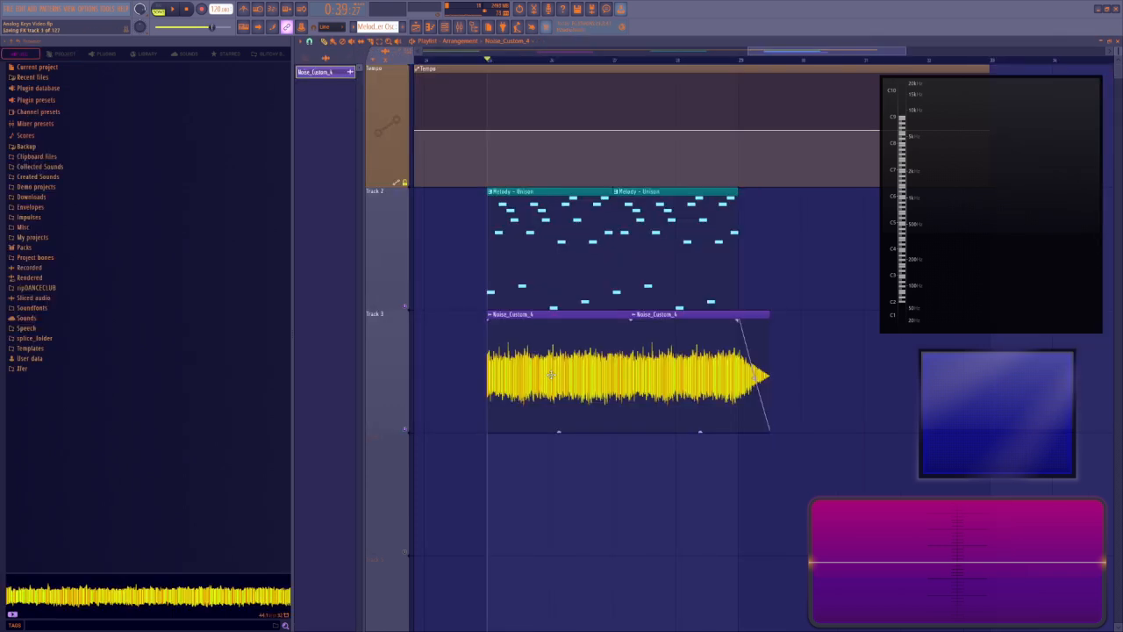
Open the Noise_Custom_4 clip's settings and preview other custom noise samples from the Noise folder.
{"action": "double_click", "coordinate": [551, 375]}
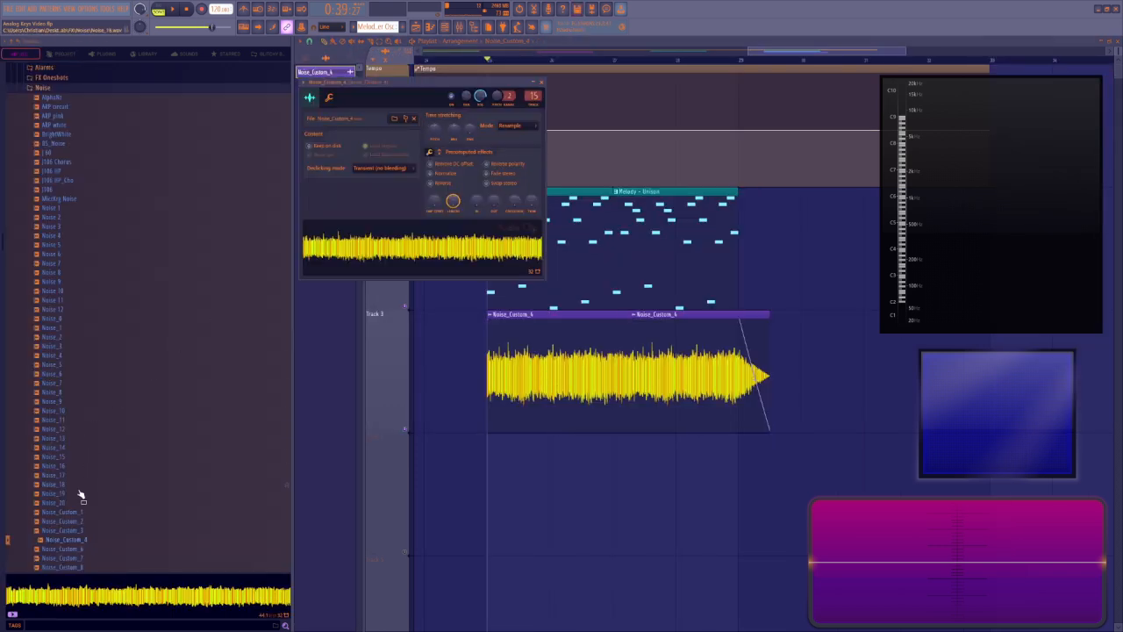
{"action": "scroll", "coordinate": [76, 544], "scroll_direction": "down", "scroll_amount": 4}
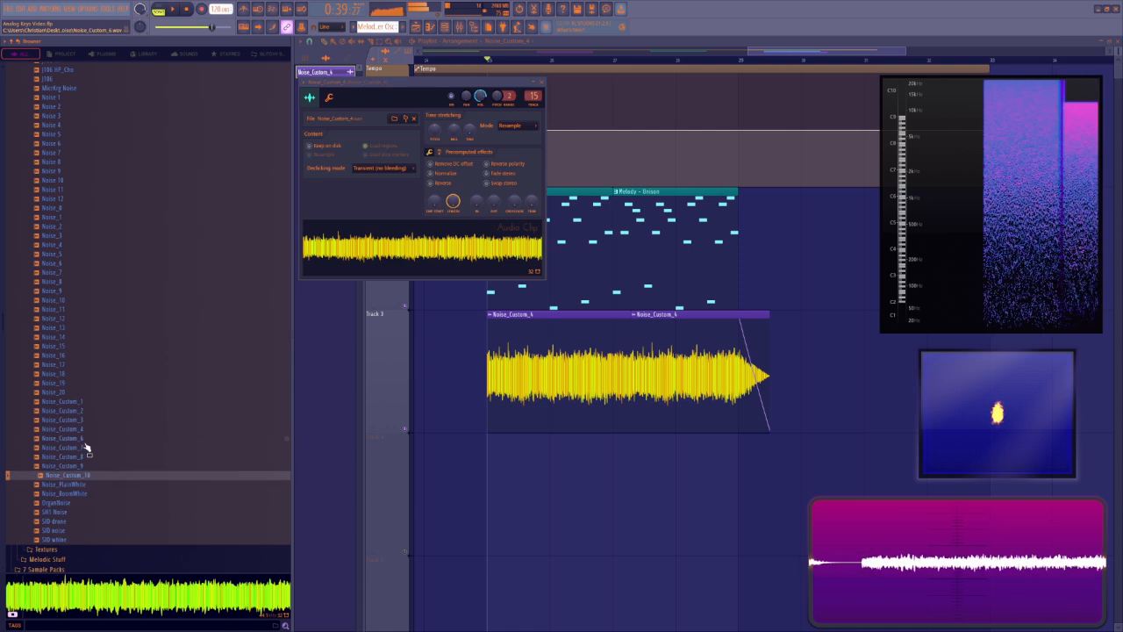
{"action": "left_click", "coordinate": [80, 410]}
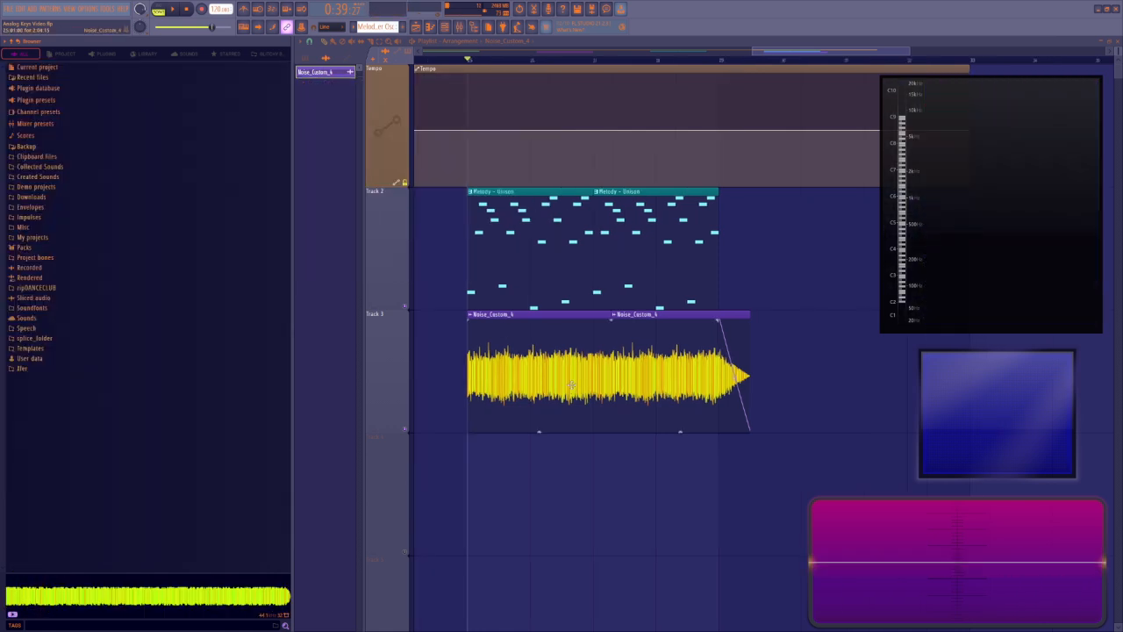
Show the Fruity Limiter on the Noise_Custom_4 mixer track and audition the noise with the unison melody.
{"action": "key", "text": "F9"}
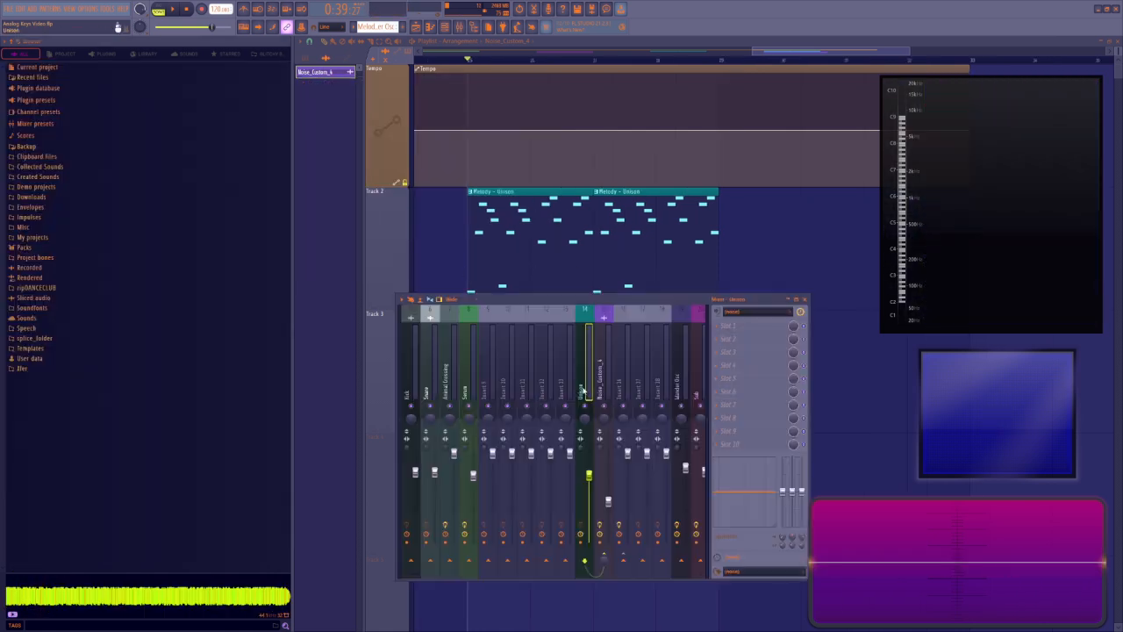
{"action": "left_click", "coordinate": [600, 350]}
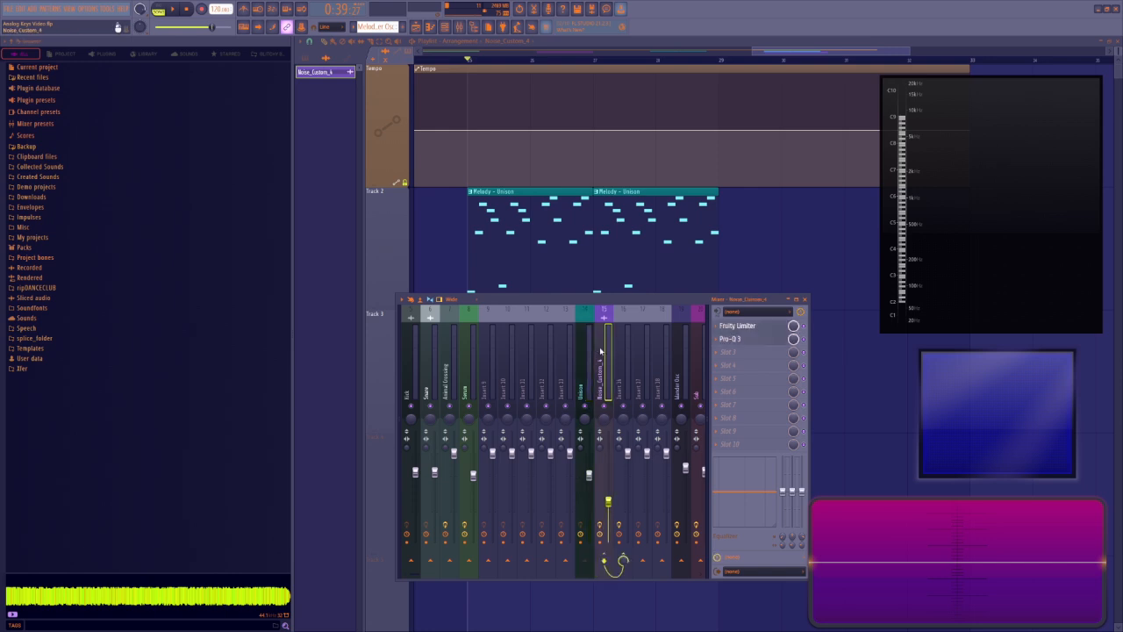
{"action": "left_click", "coordinate": [754, 326]}
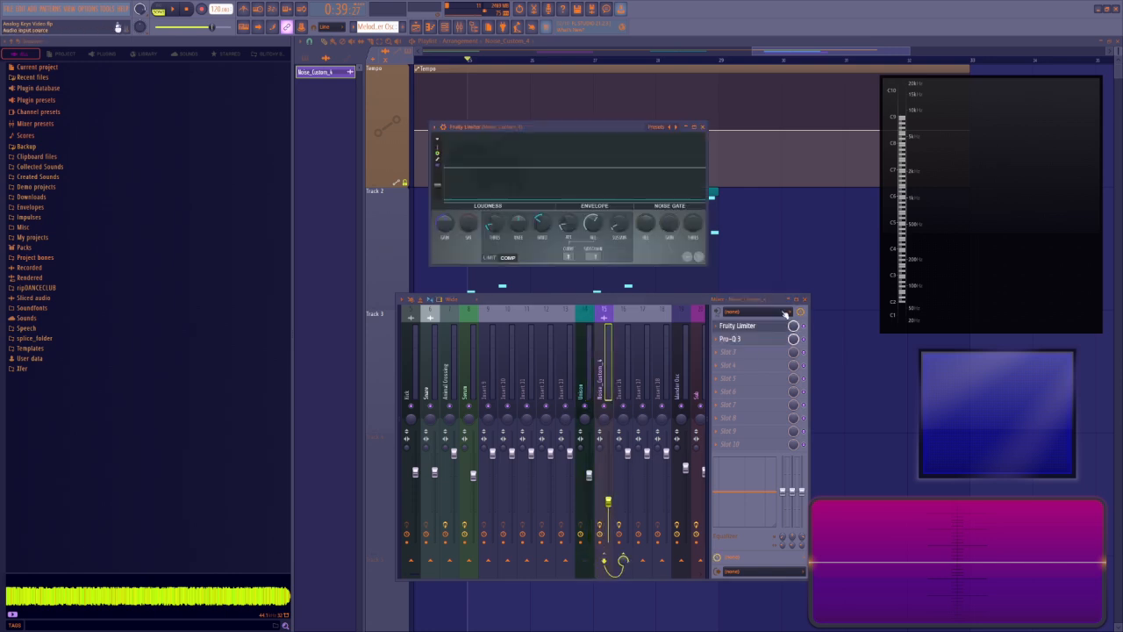
{"action": "key", "text": "space"}
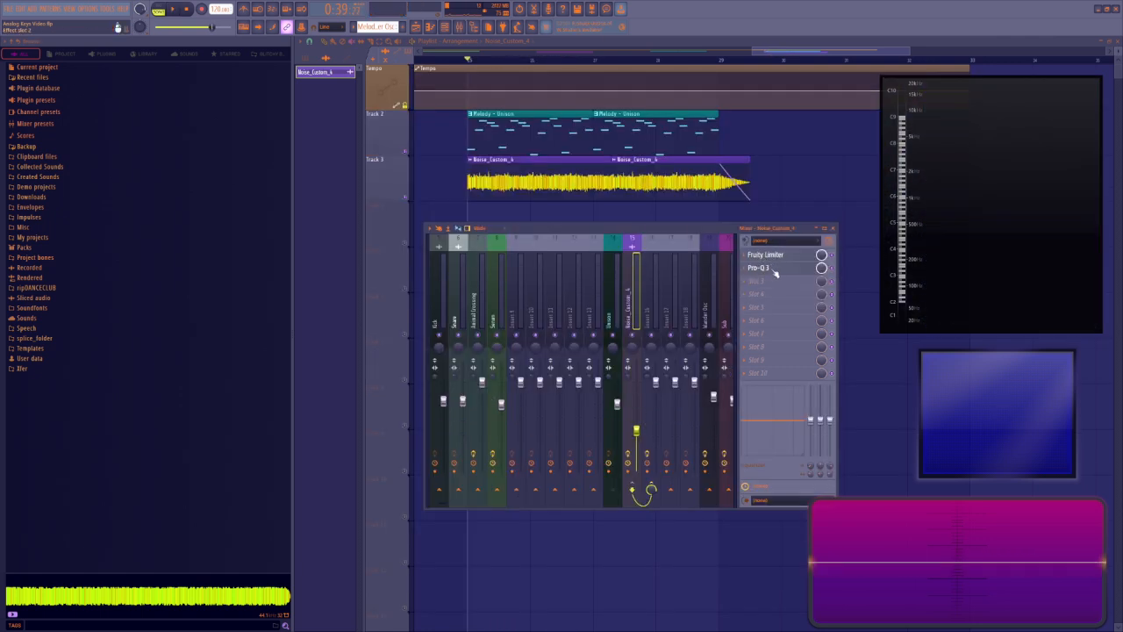
Open Pro-Q 3 on the Noise_Custom_4 track and disable its high-cut band during playback to compare the sound.
{"action": "left_click", "coordinate": [771, 269]}
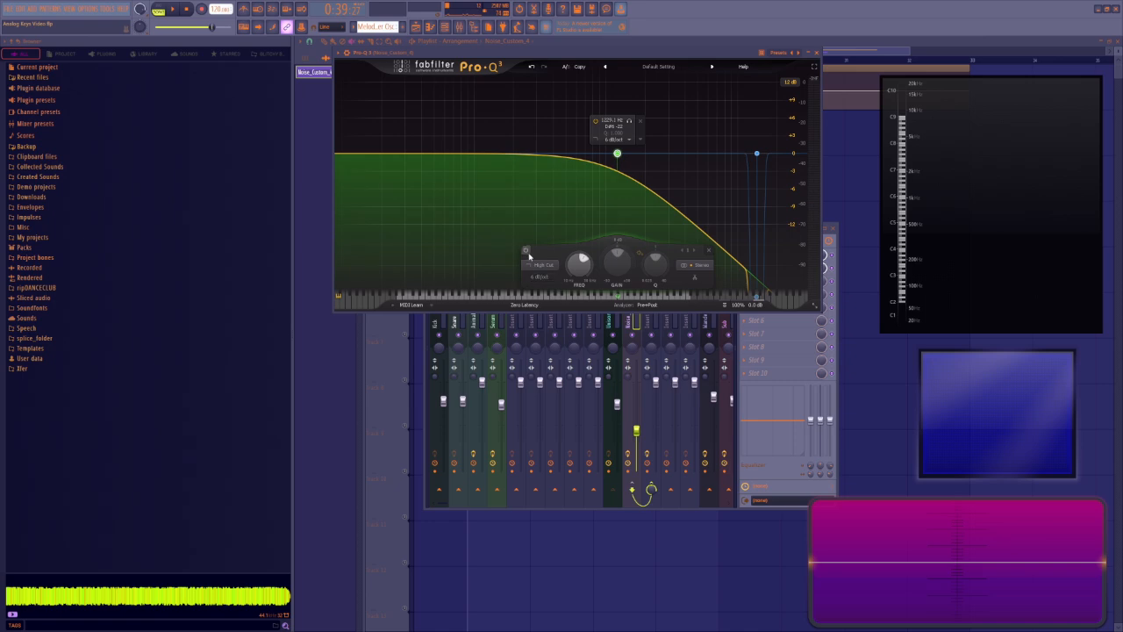
{"action": "key", "text": "space"}
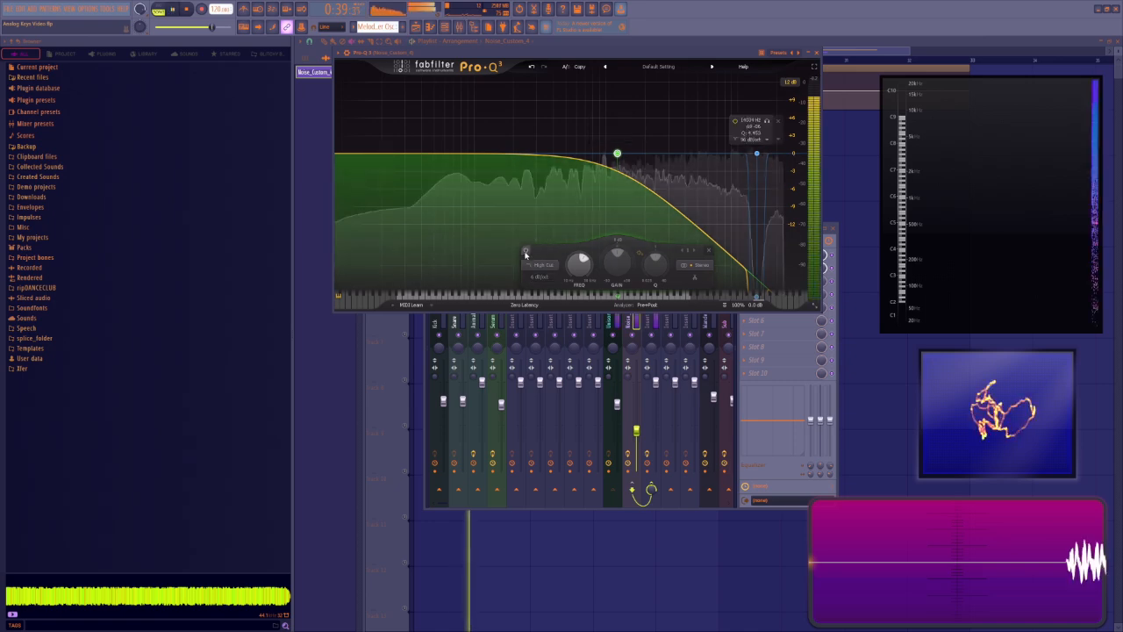
{"action": "left_click", "coordinate": [525, 253]}
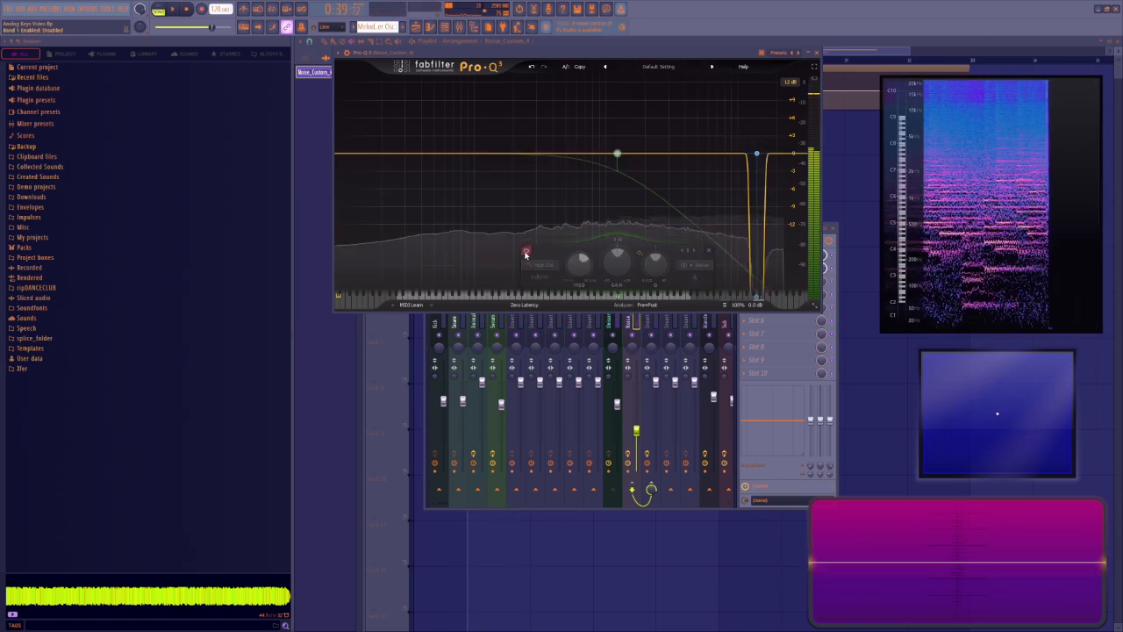
{"action": "key", "text": "space"}
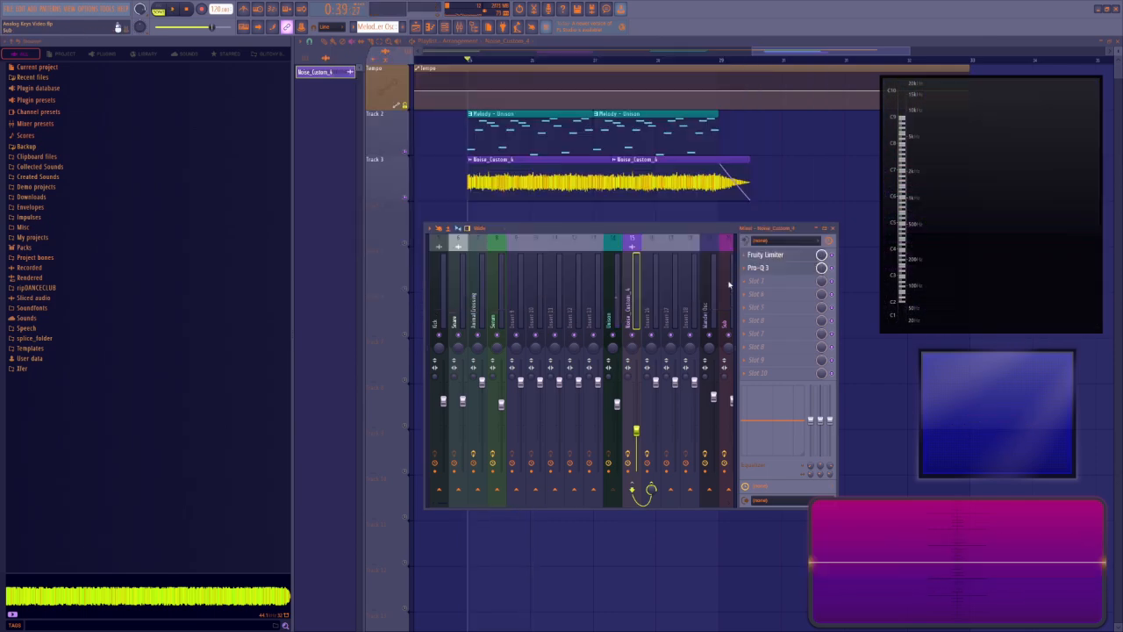
Open Fruity Fast Dist on Insert 16 and compare playback with the Noise_Custom_4 track muted and unmuted.
{"action": "left_click", "coordinate": [652, 303]}
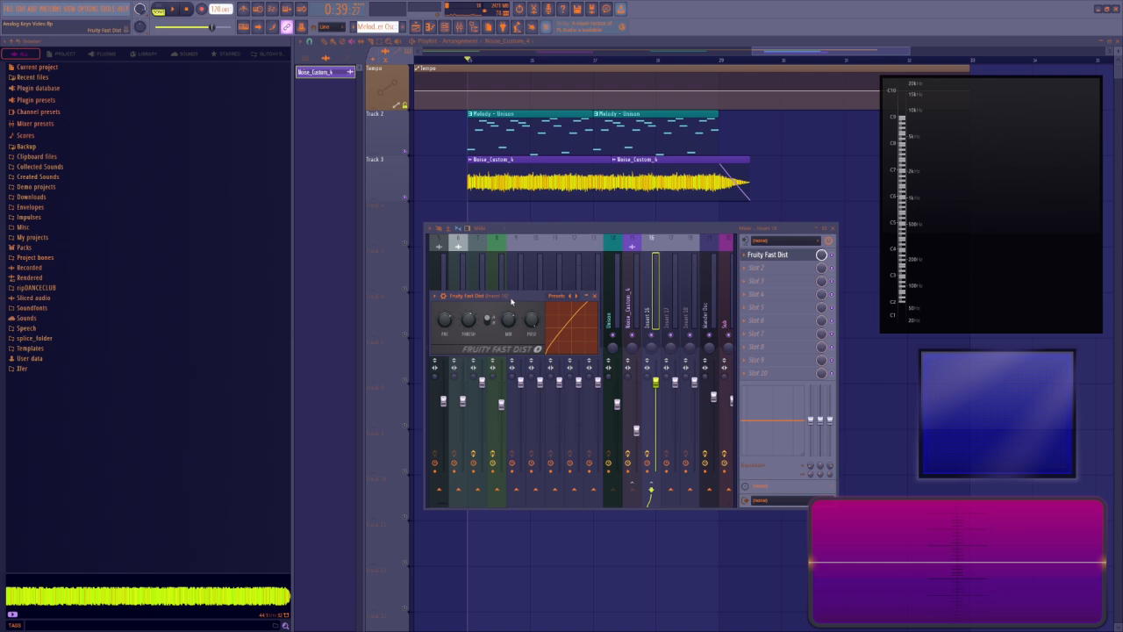
{"action": "left_click_drag", "start_coordinate": [495, 299], "coordinate": [500, 290]}
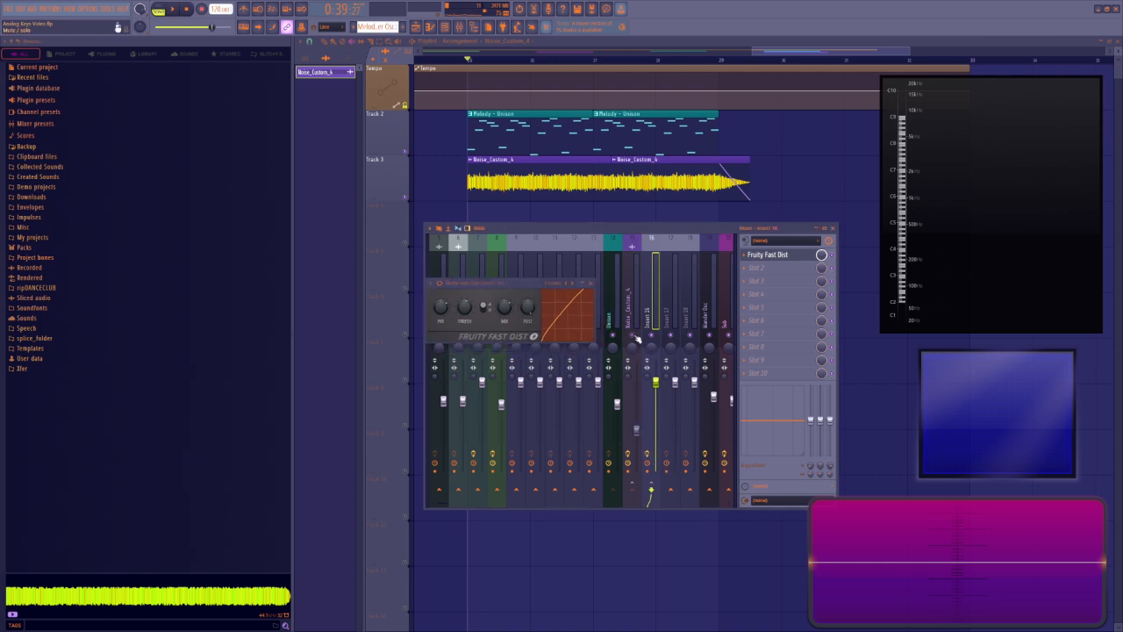
{"action": "key", "text": "space"}
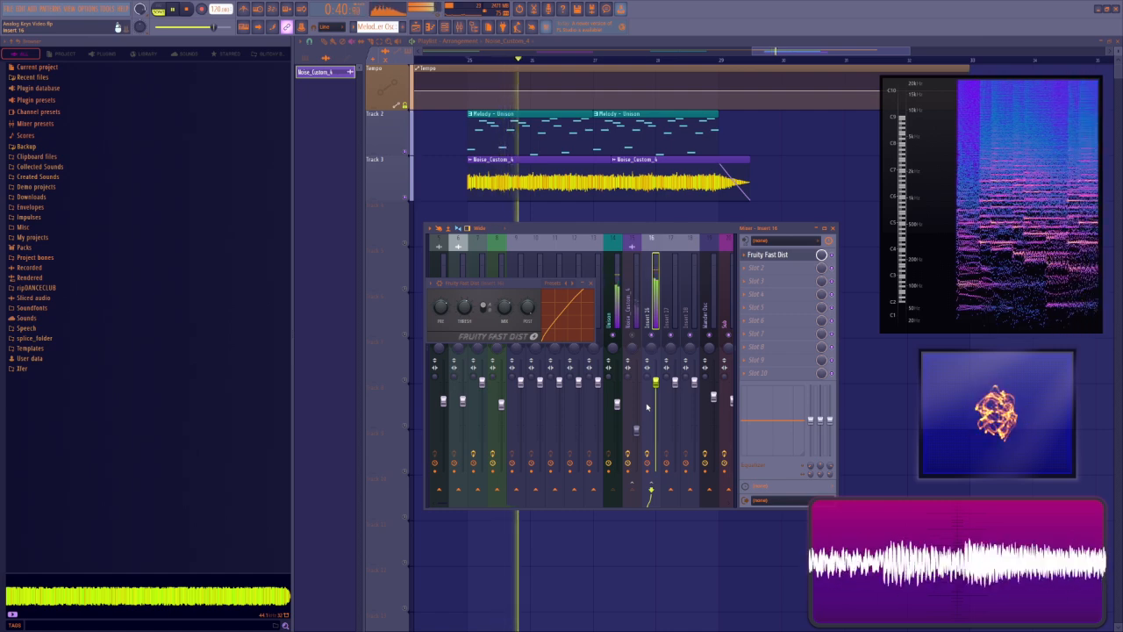
{"action": "key", "text": "space"}
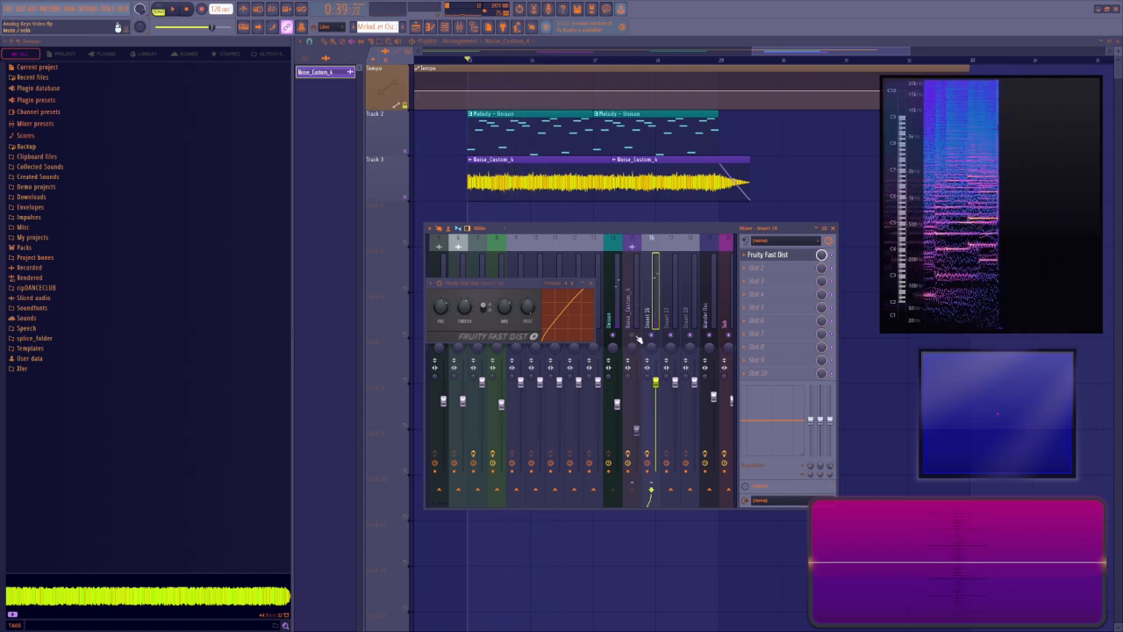
{"action": "key", "text": "space"}
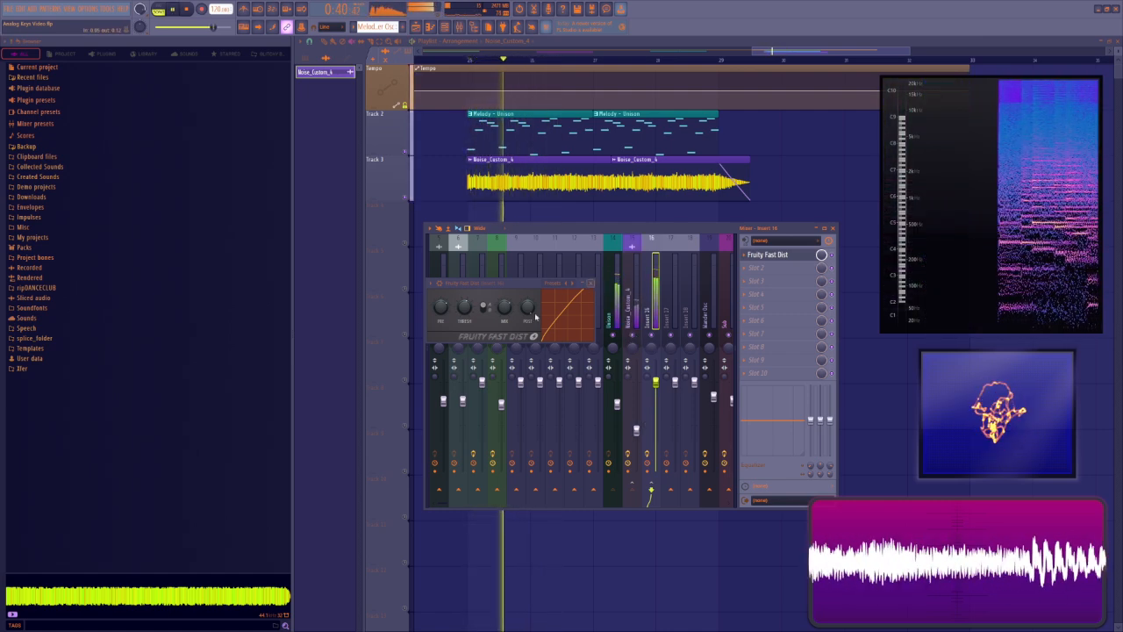